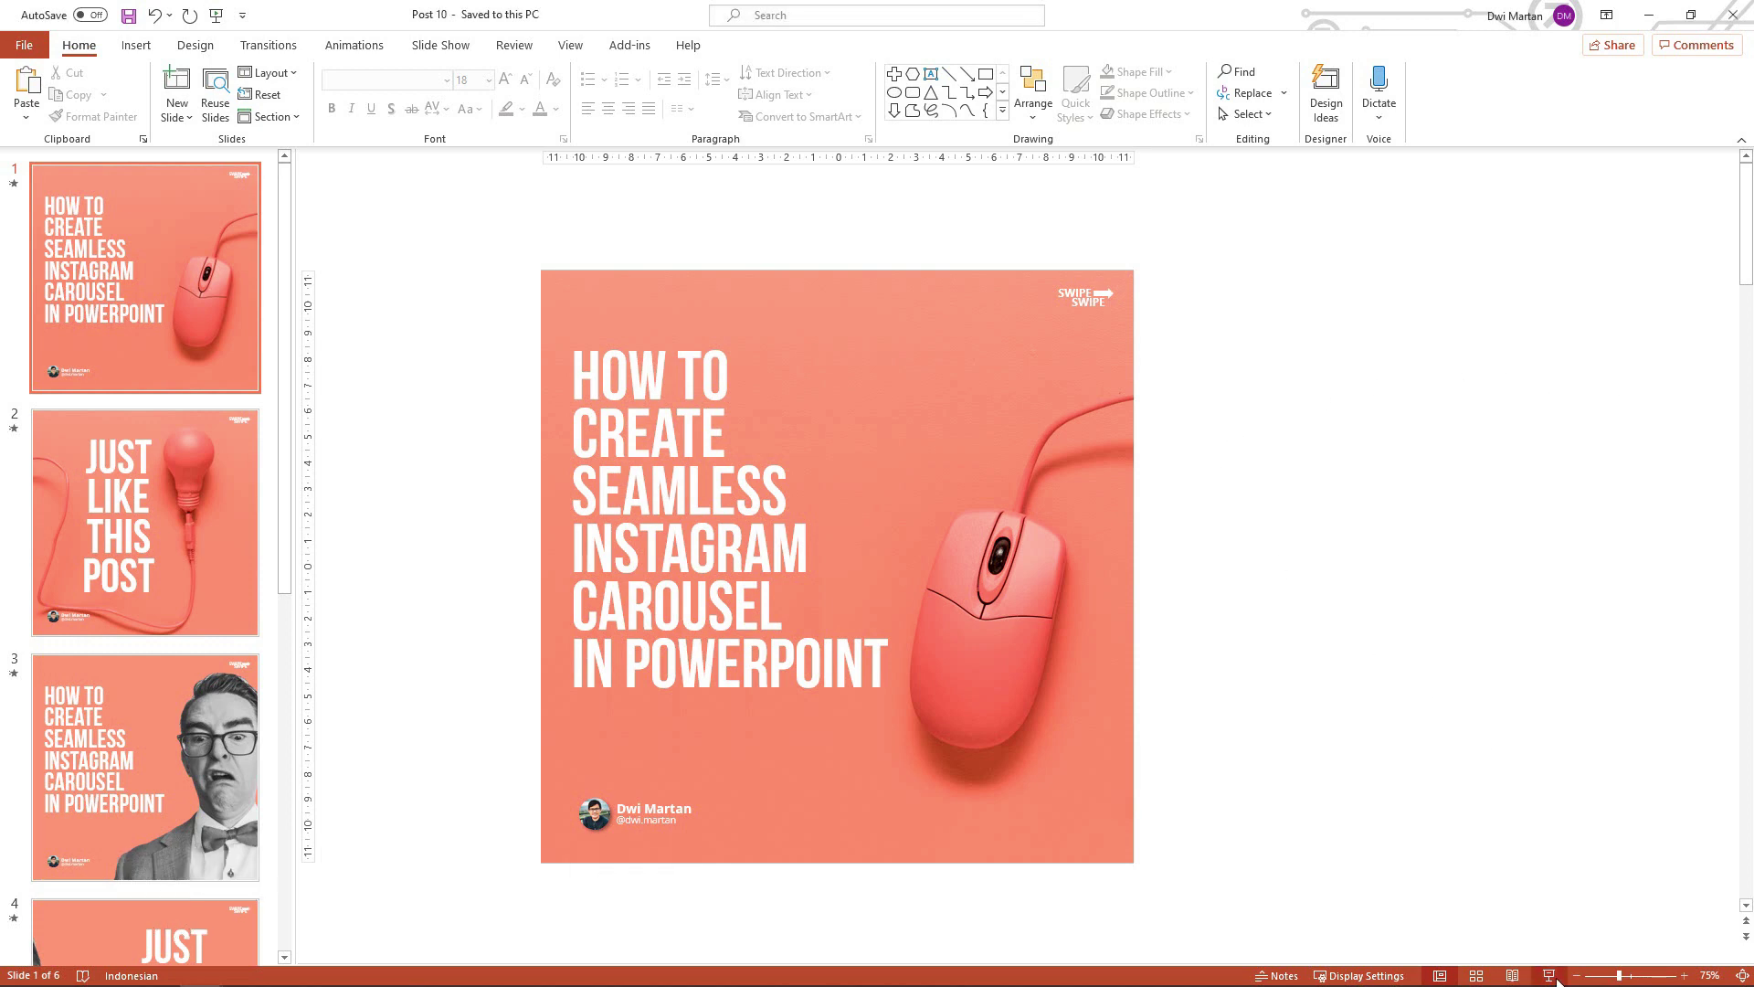
# Play the carousel slide show from the coral slides through the SEAM and MLESS slides, then exit
pyautogui.click(1551, 976)
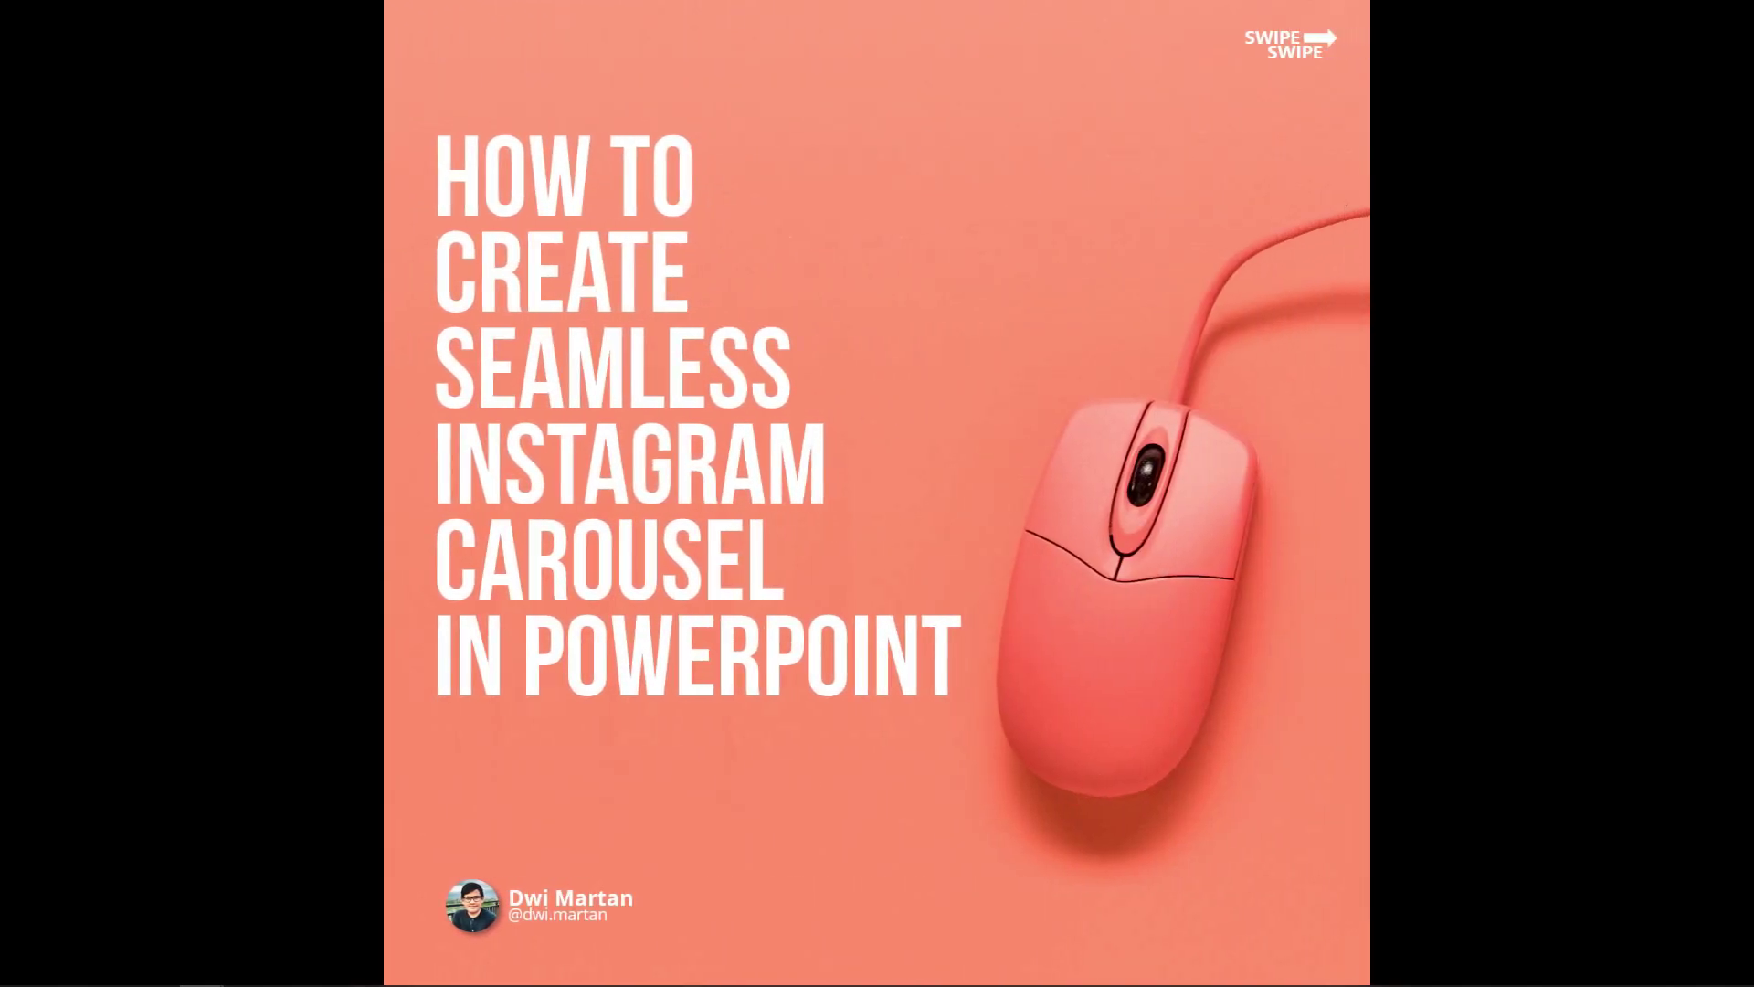
pyautogui.press('Right')
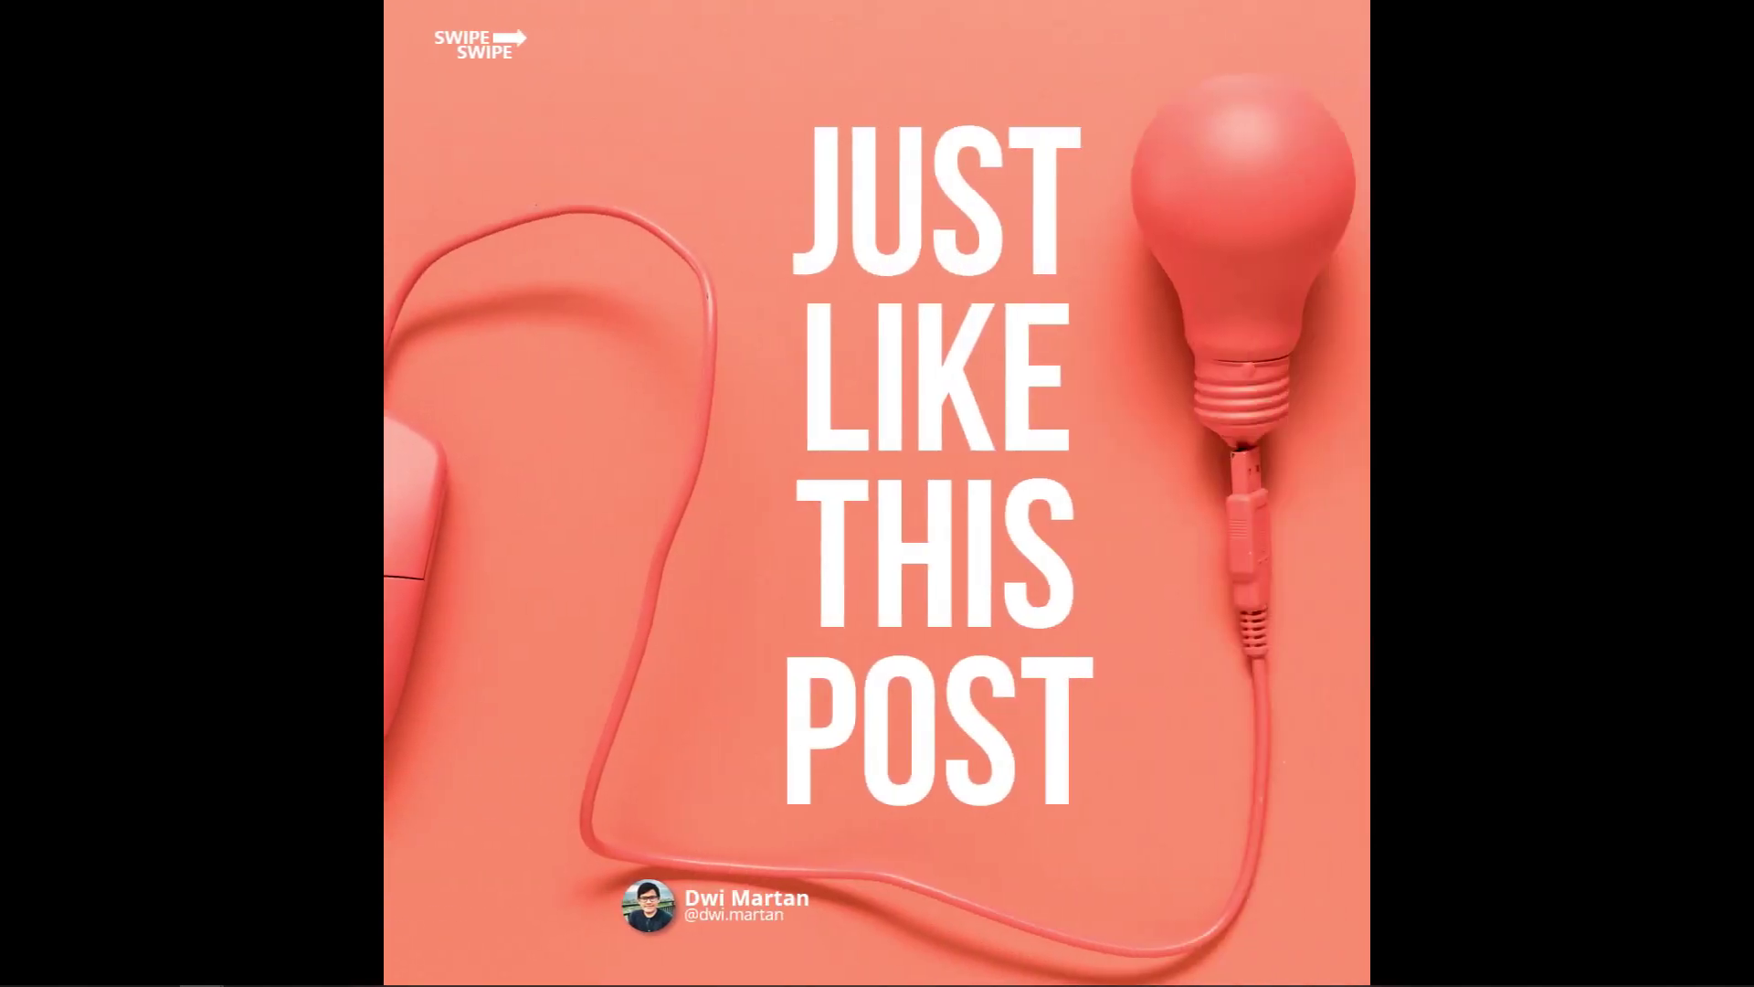
pyautogui.press('Left')
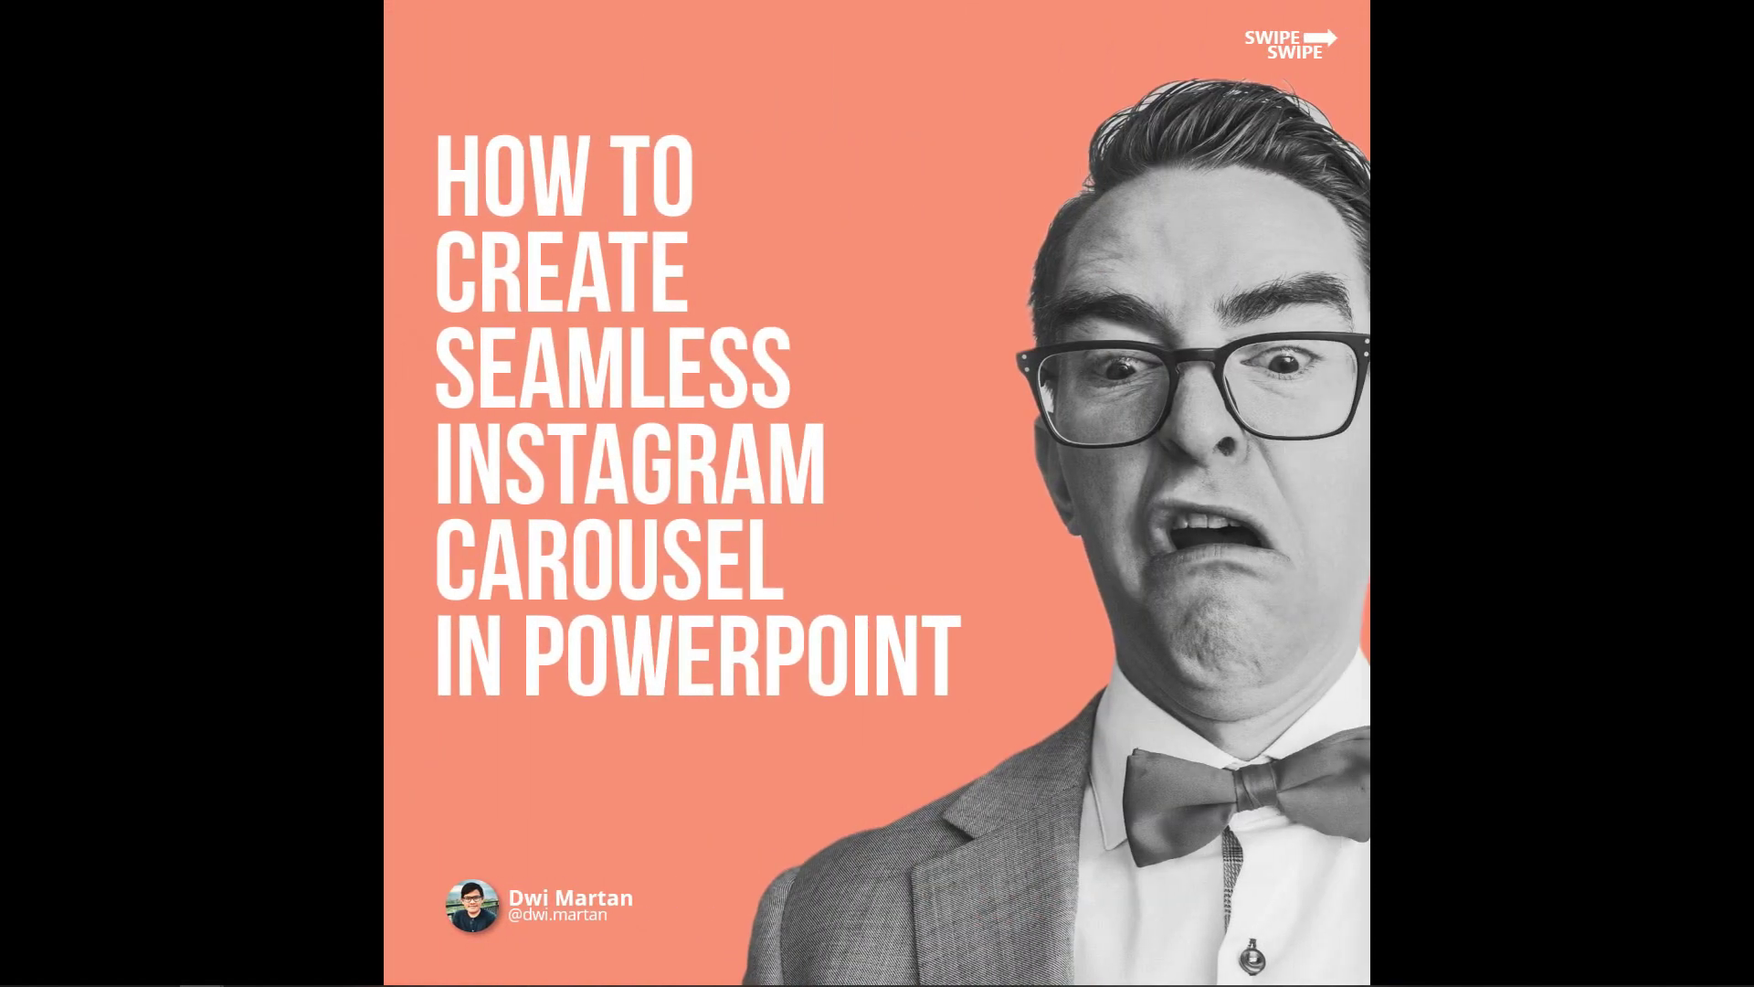
pyautogui.press('Right')
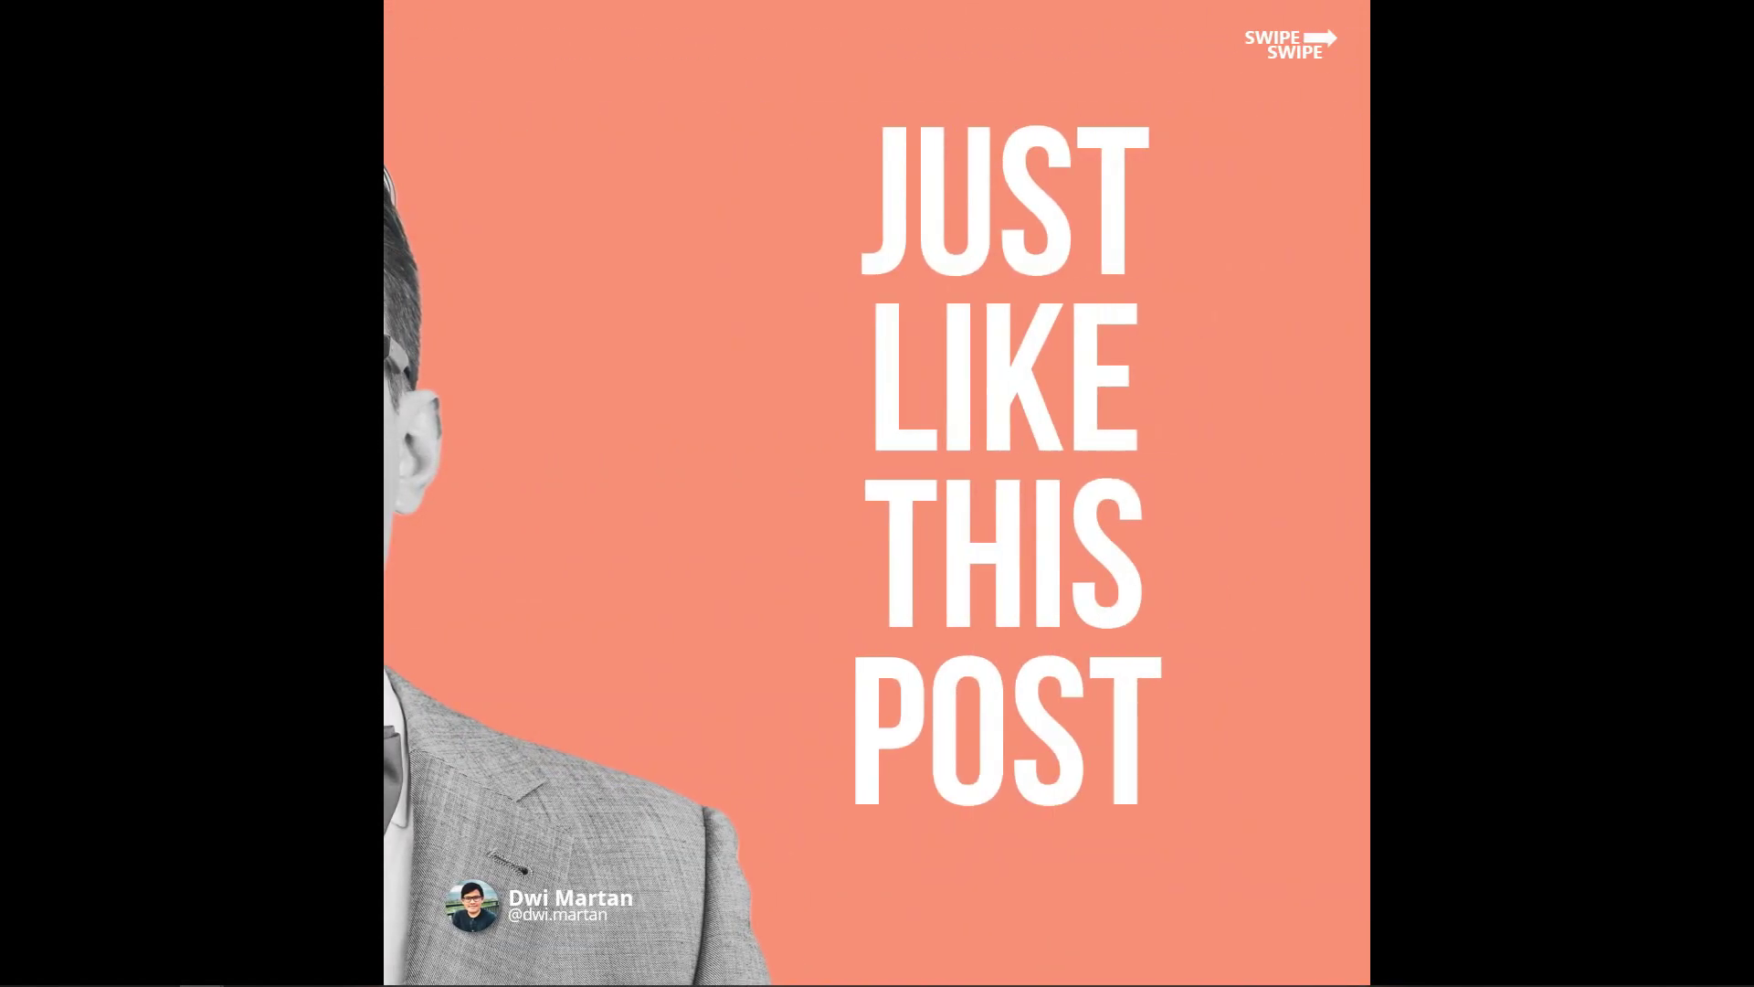
pyautogui.press('Right')
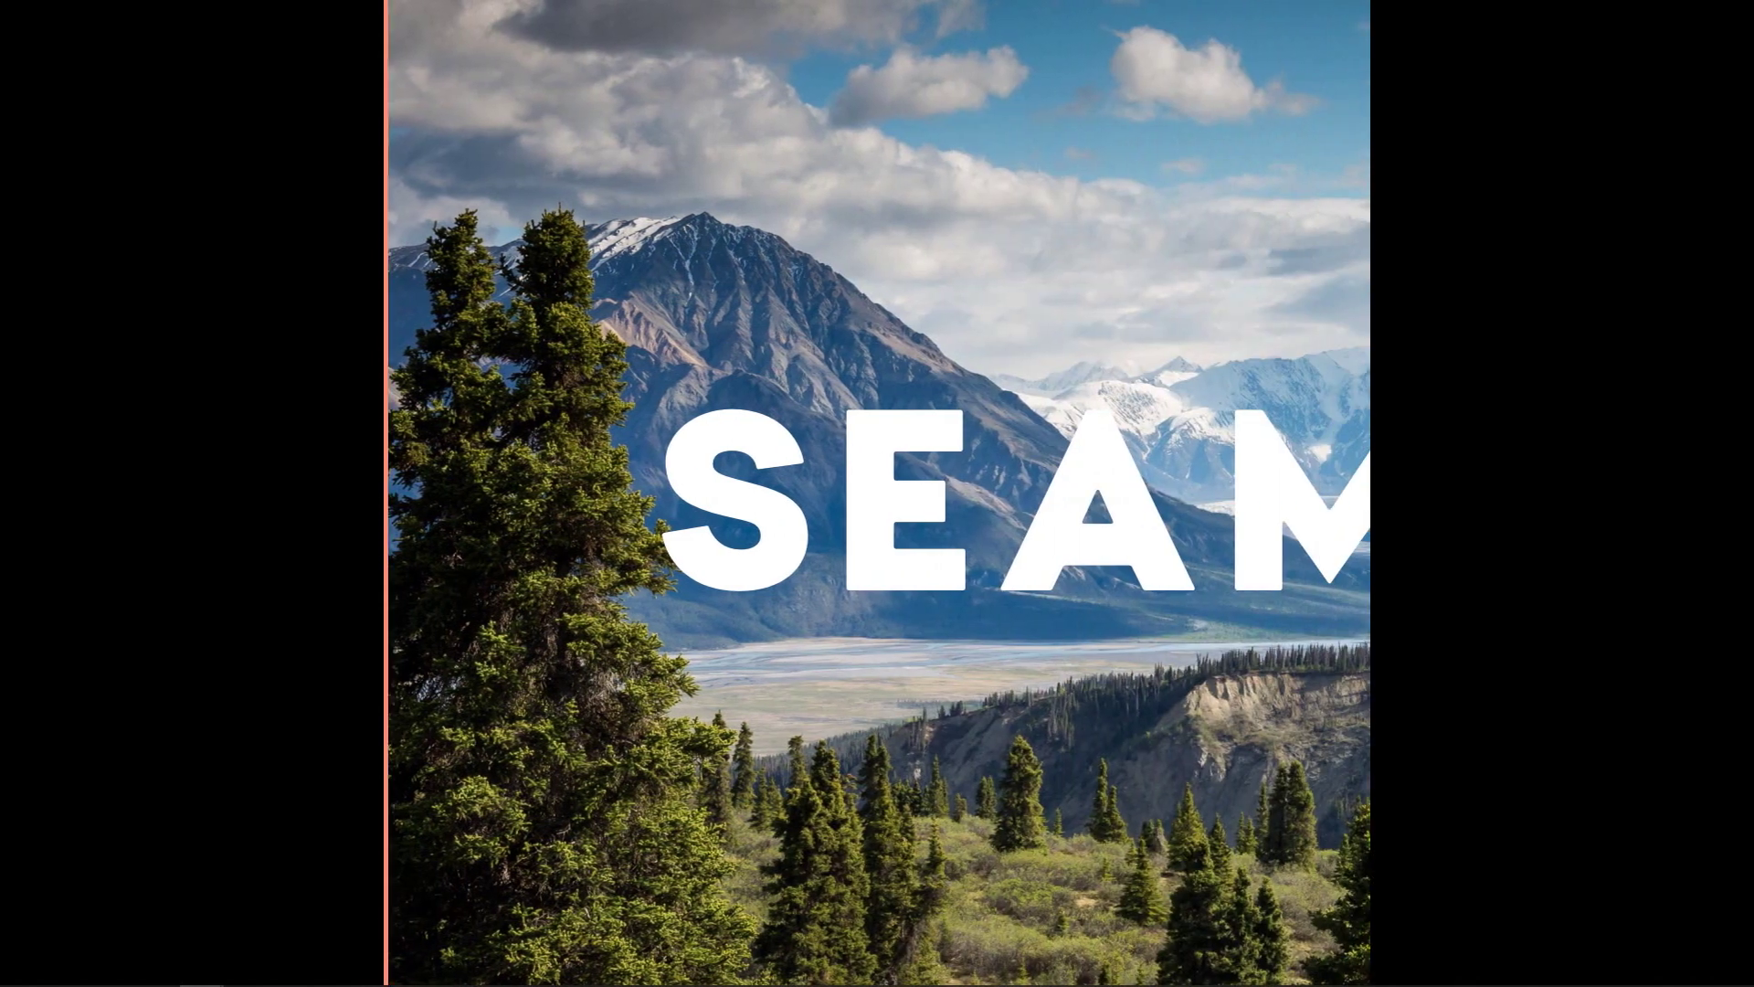
pyautogui.press('Right')
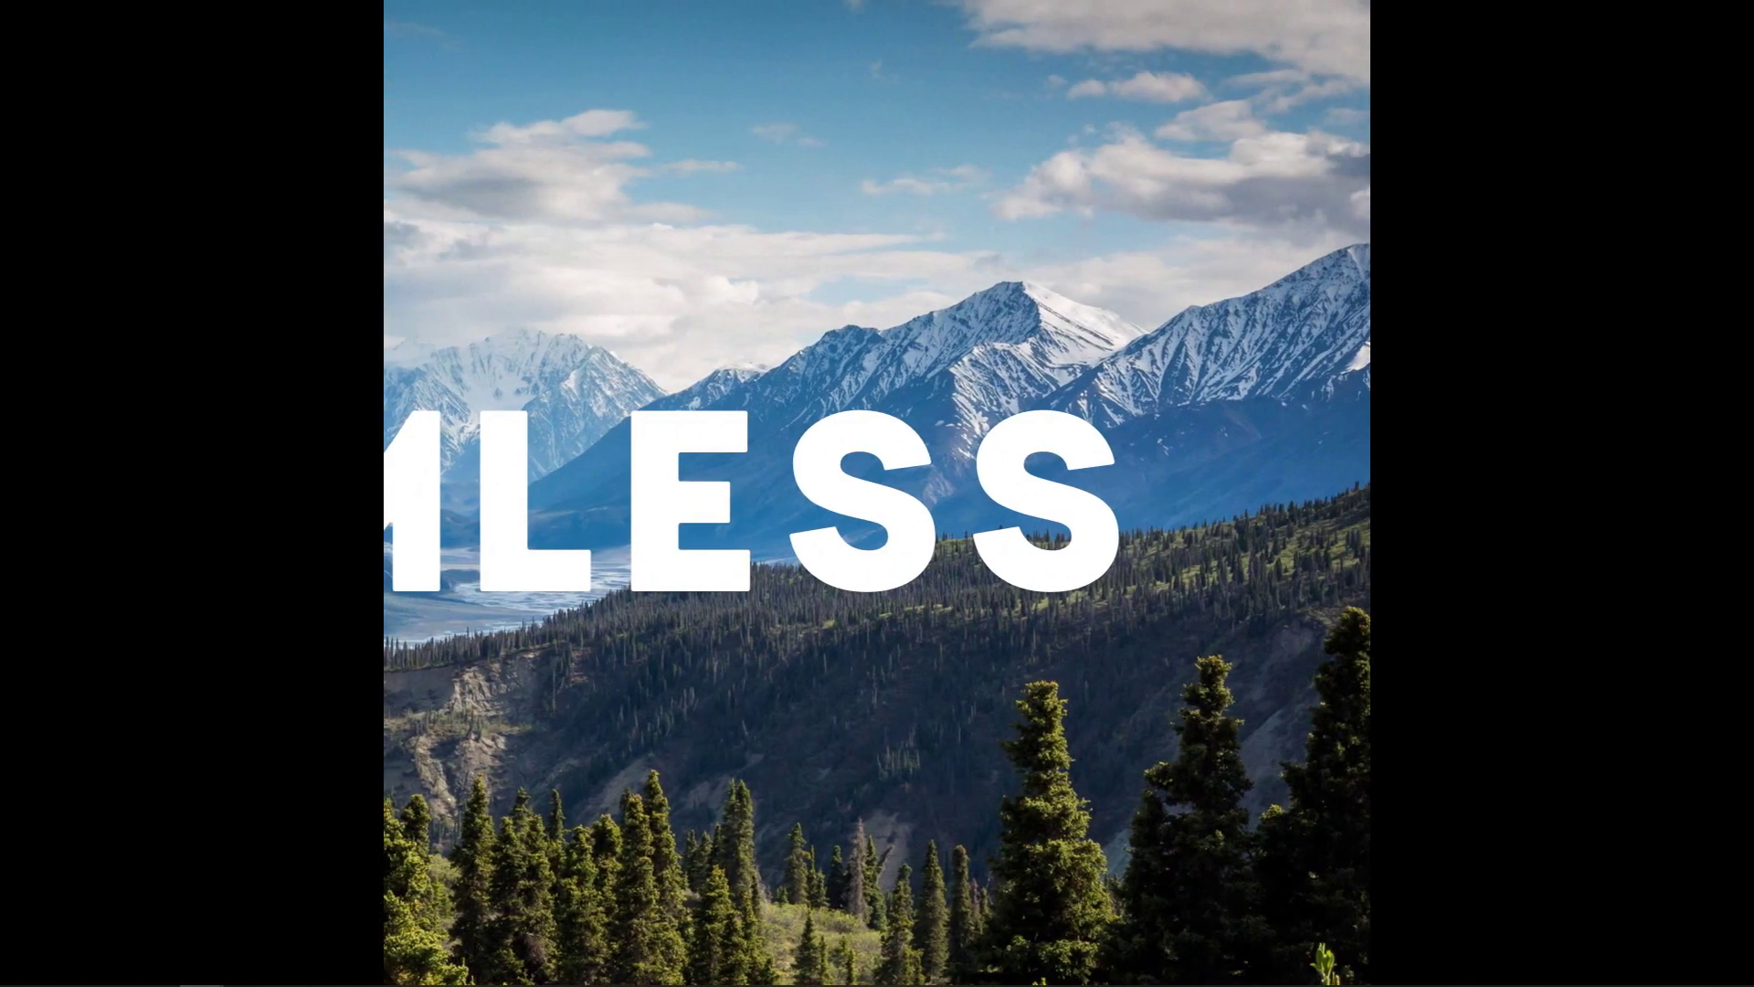
pyautogui.press('Right')
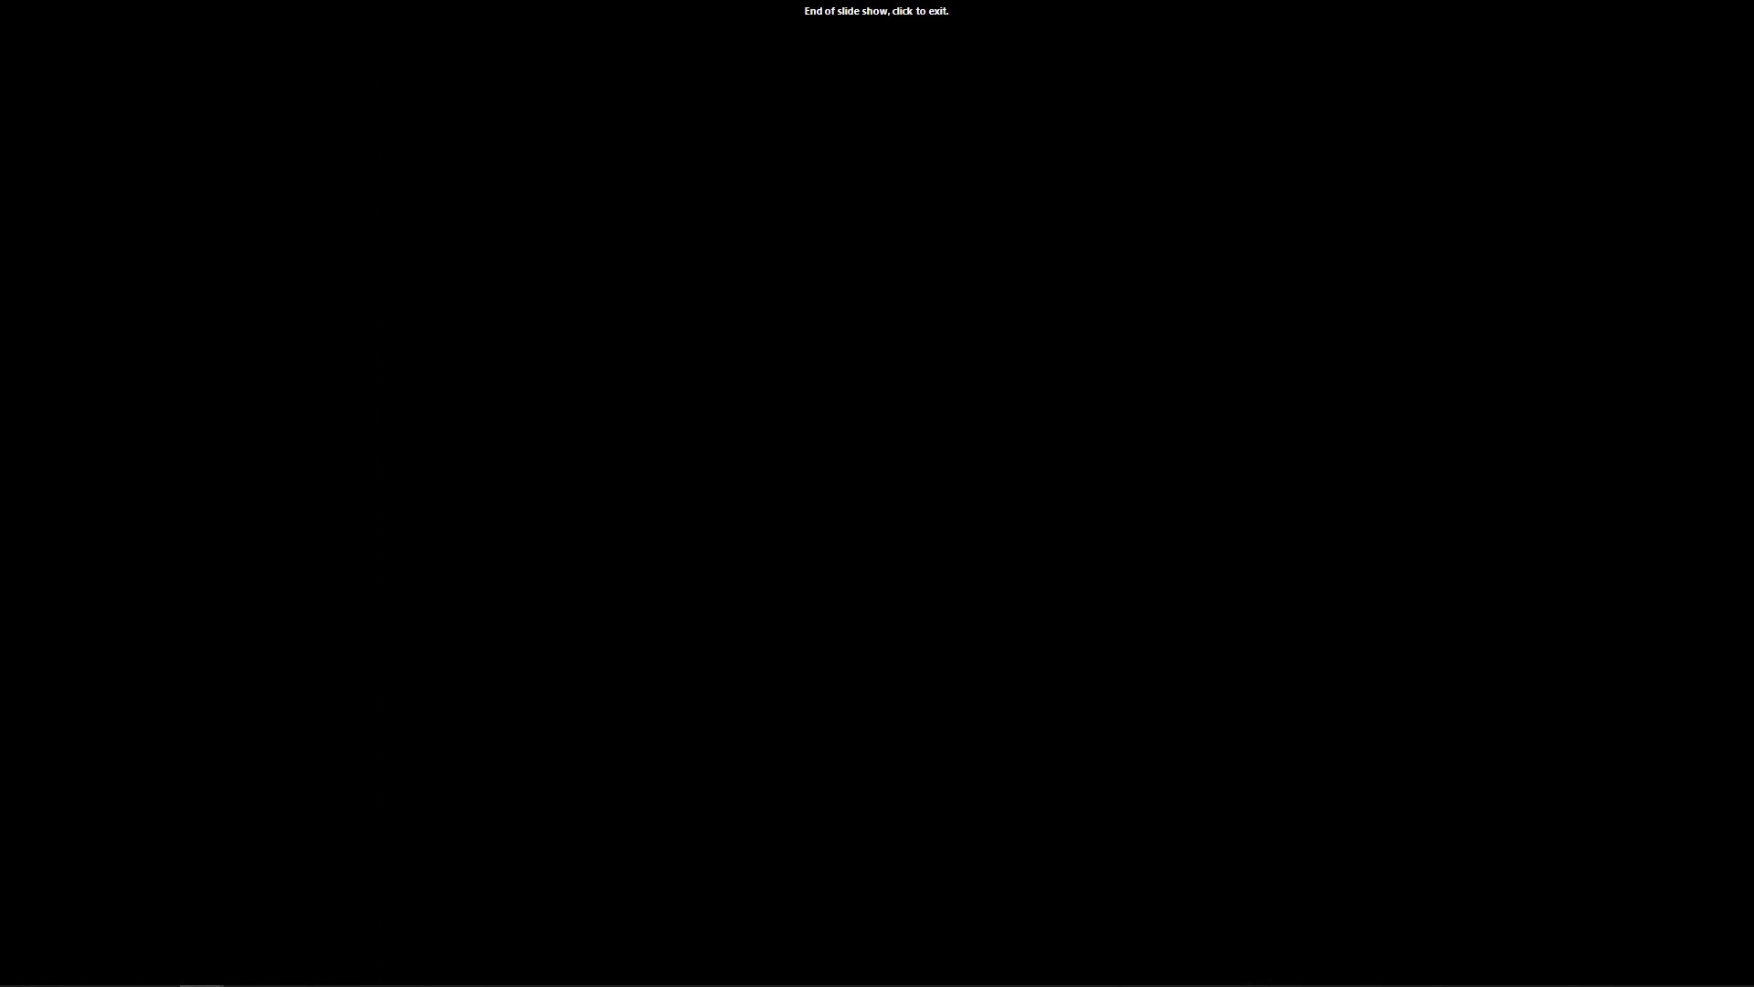
pyautogui.press('Right')
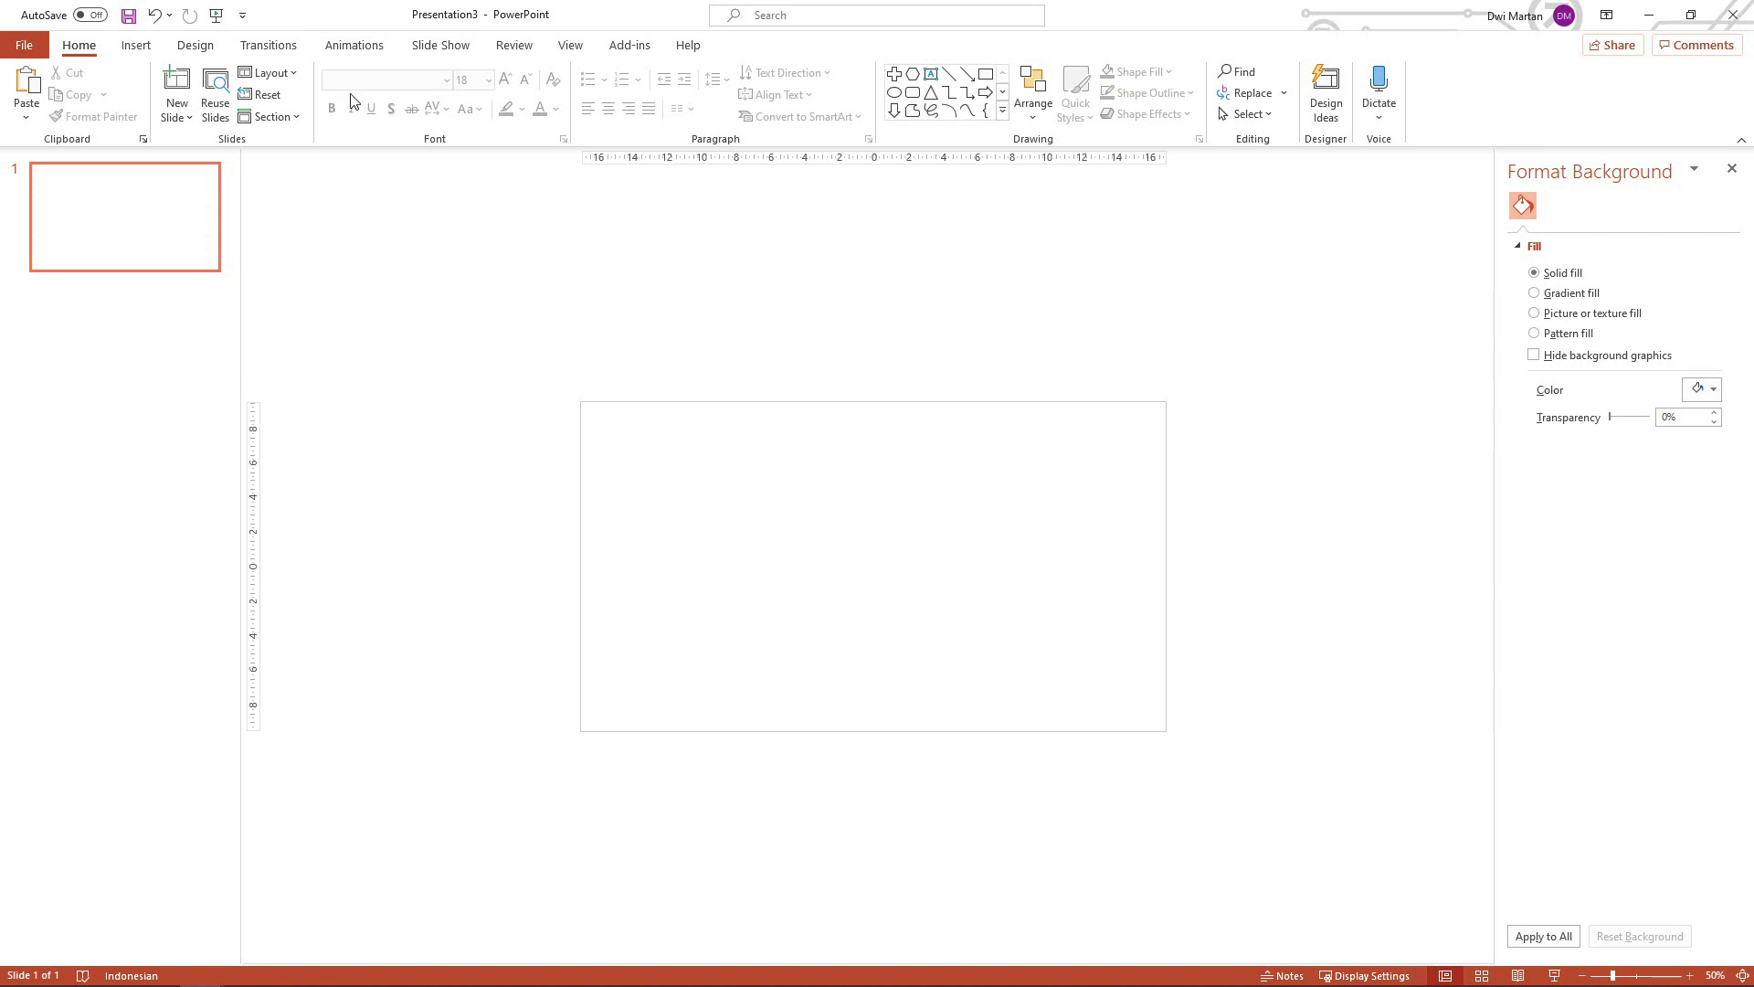
# Set a custom slide size of 1080 px width and 1080 px height, choosing Maximize
pyautogui.click(196, 45)
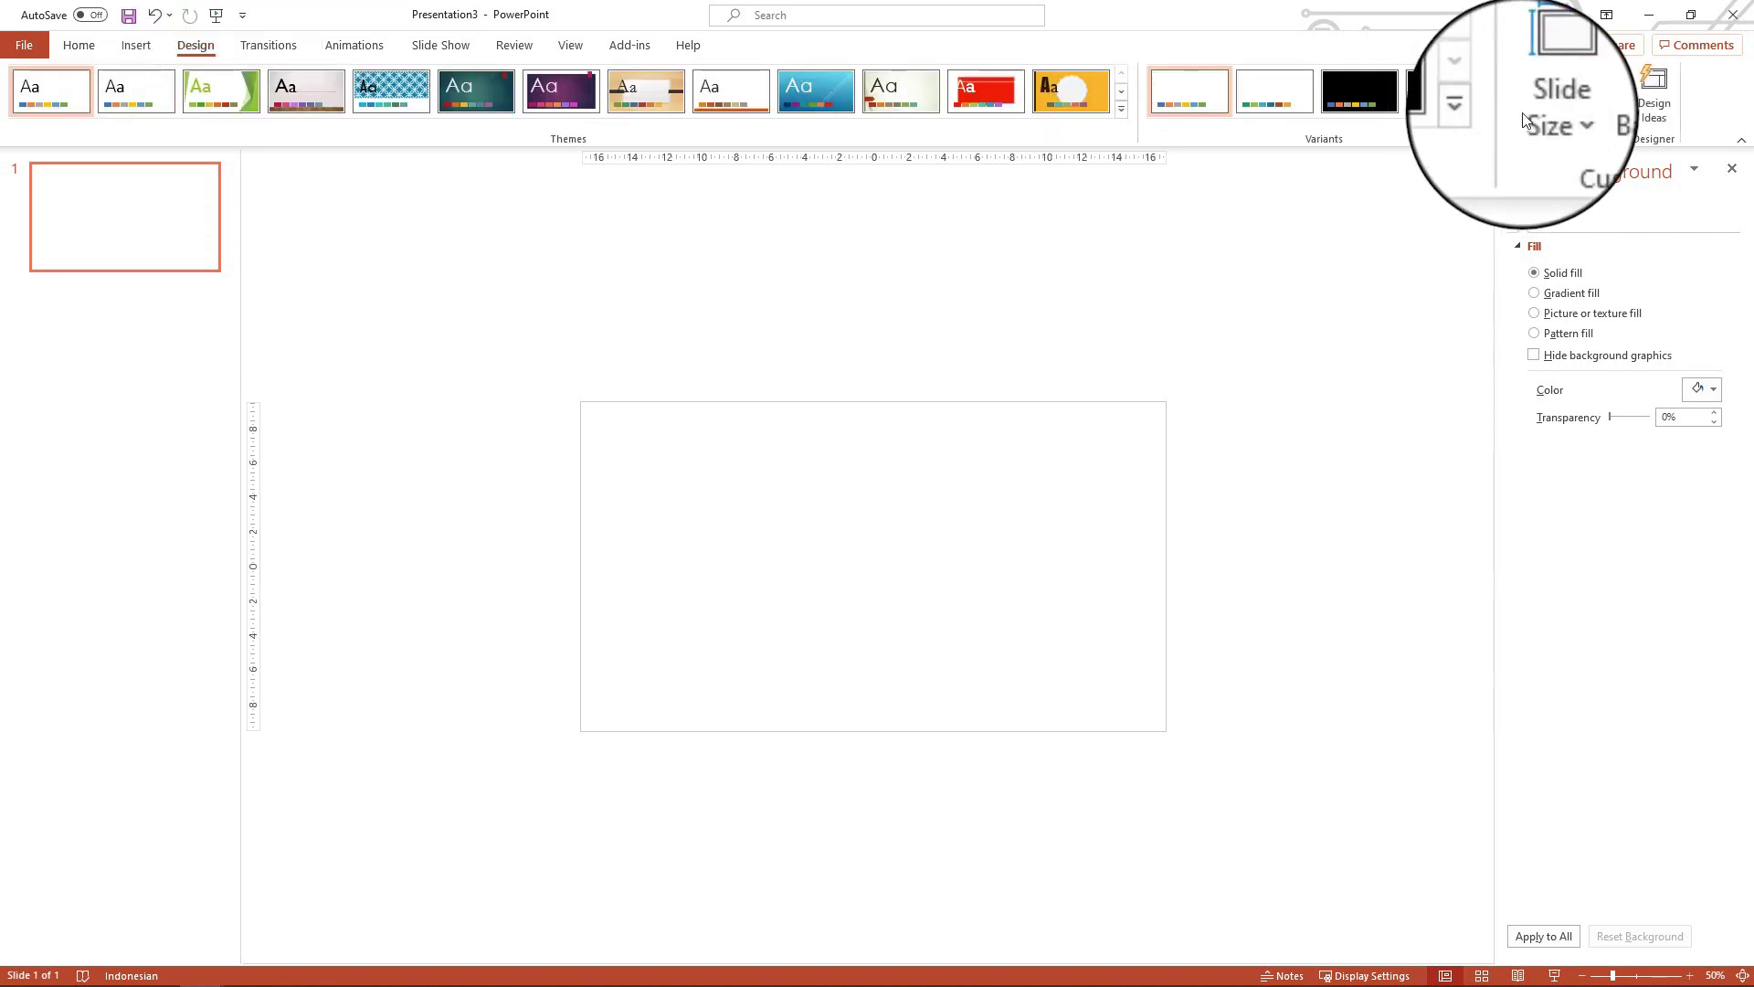
pyautogui.click(1539, 96)
pyautogui.click(1554, 234)
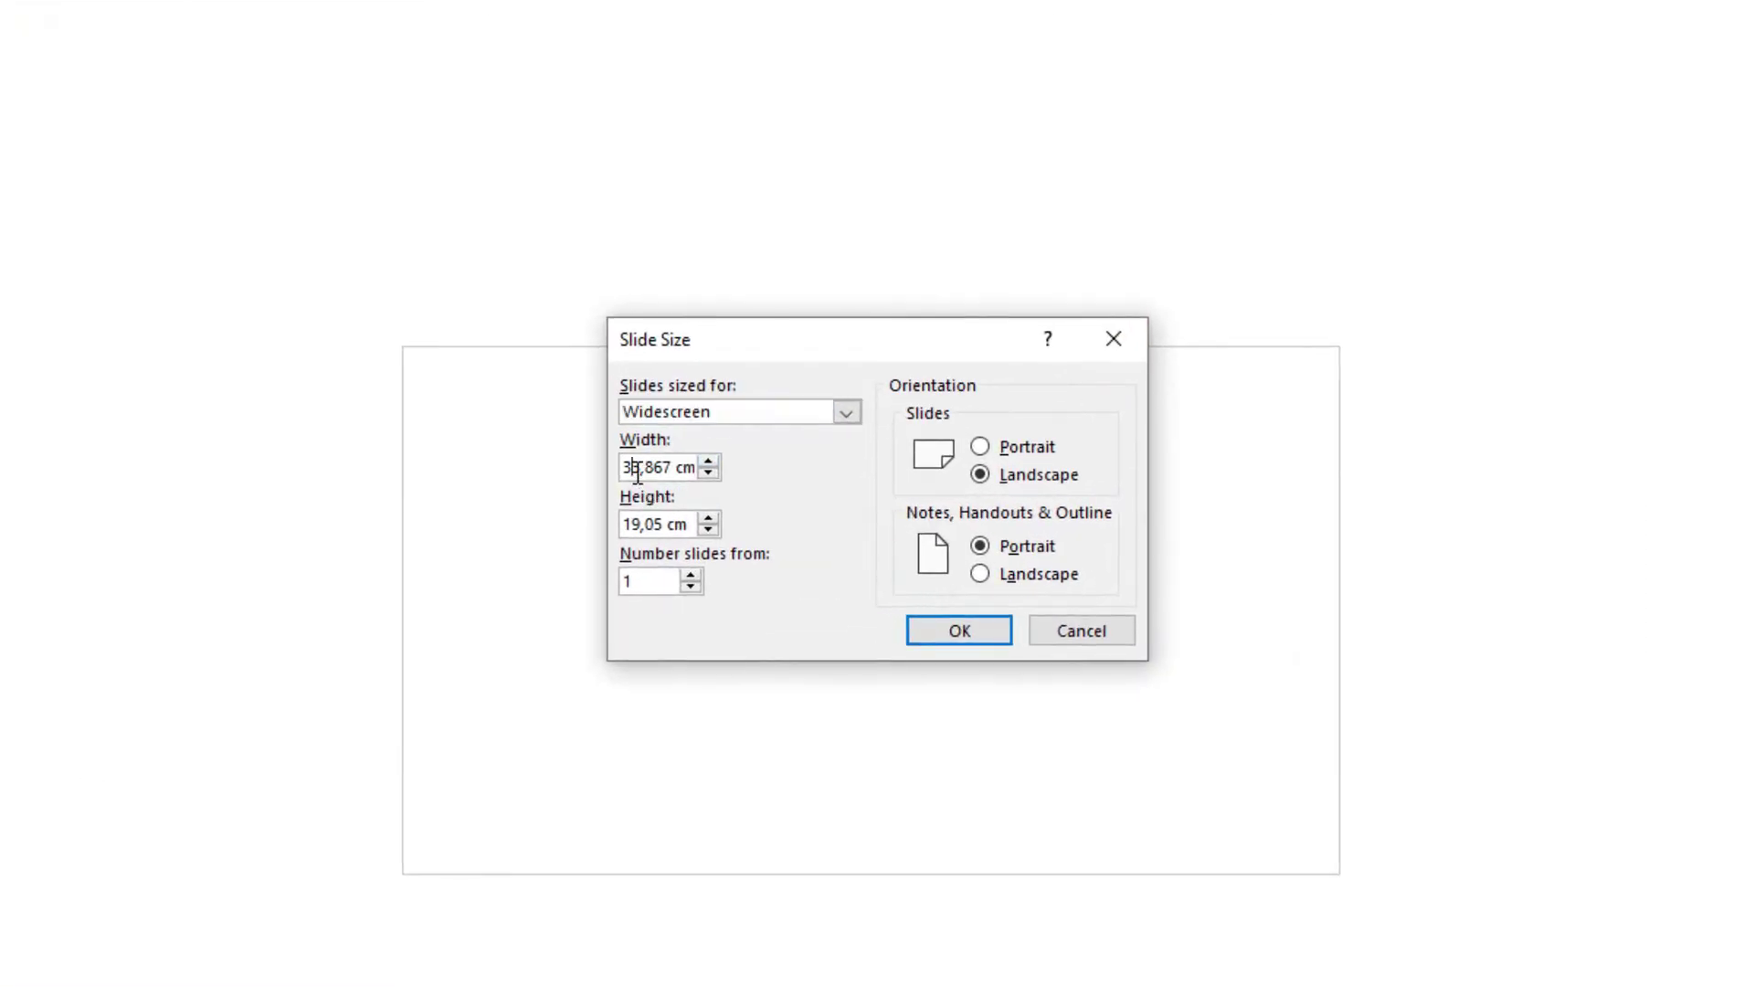
pyautogui.doubleClick(638, 469)
pyautogui.write('1080')
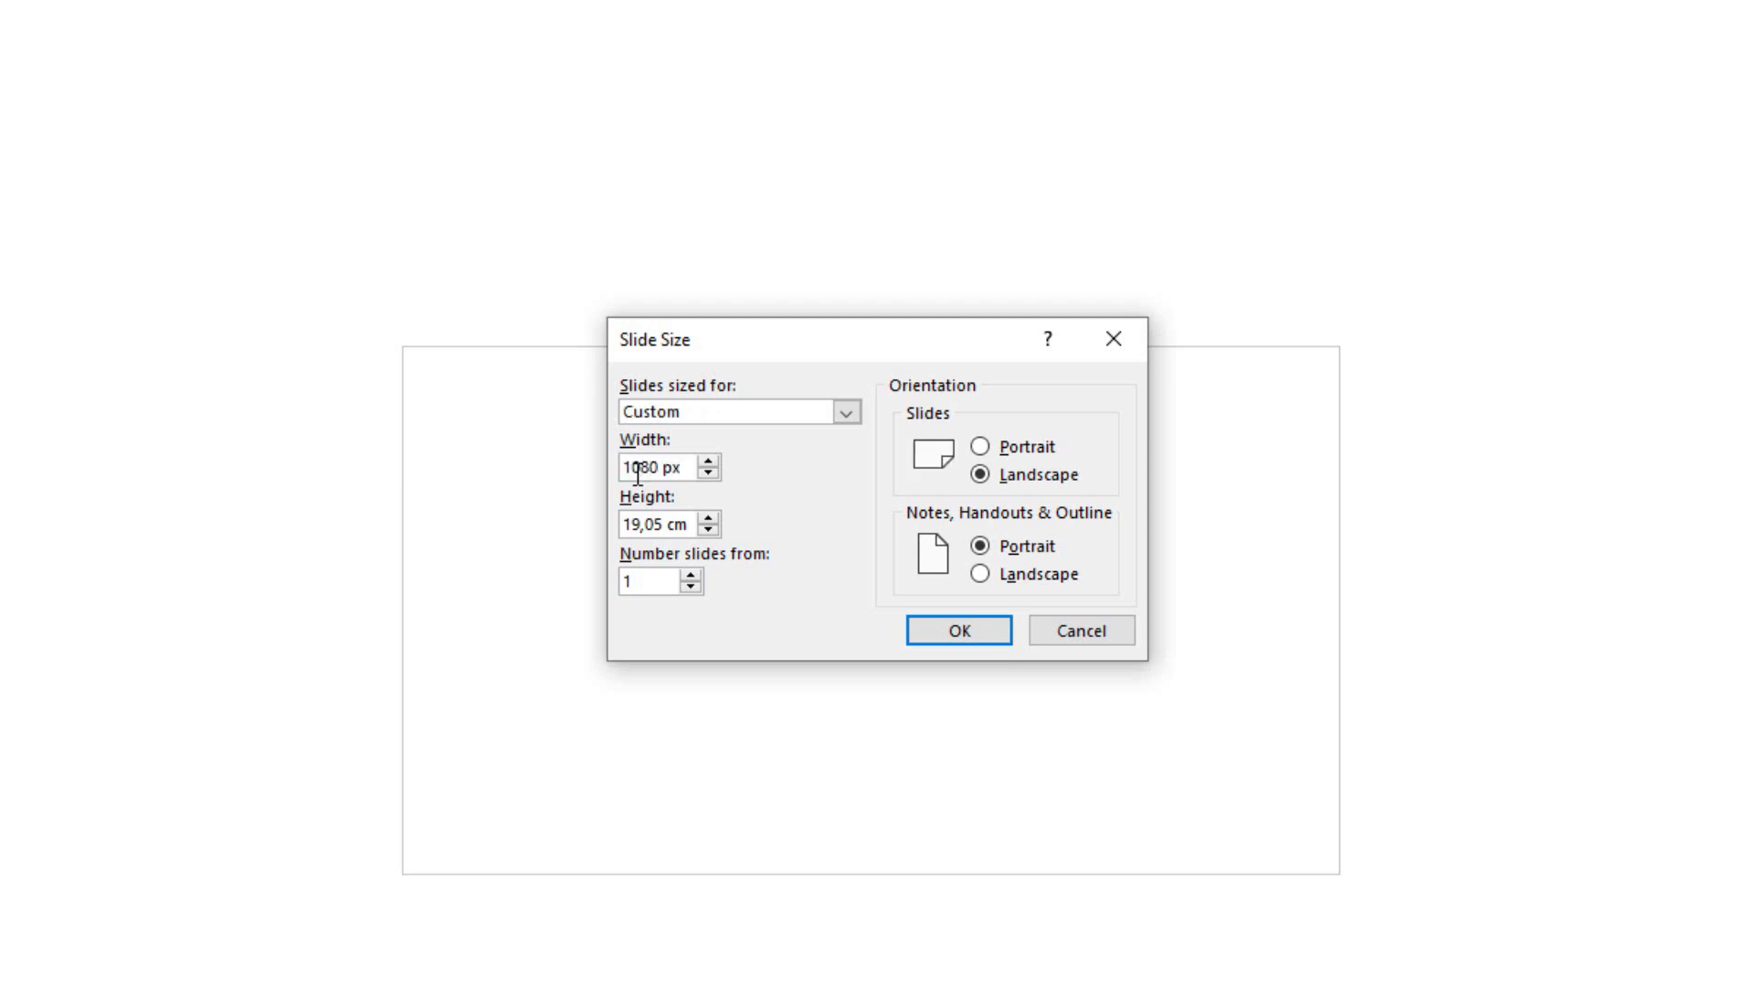
pyautogui.doubleClick(655, 527)
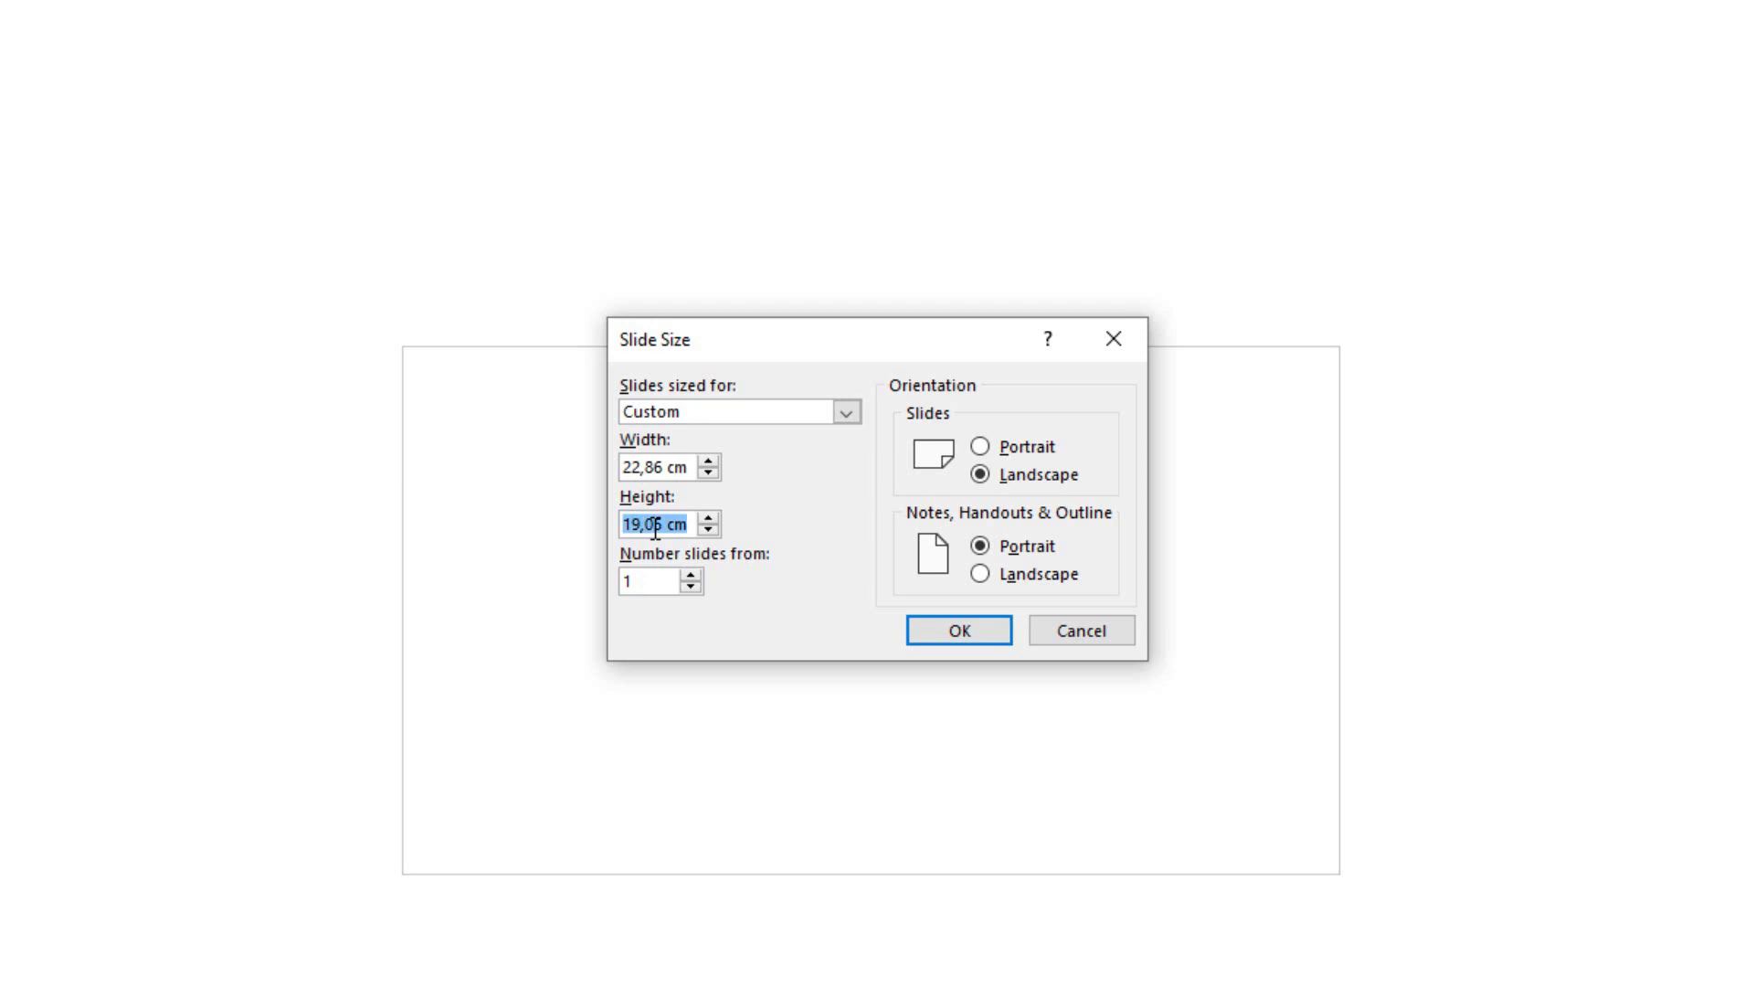
pyautogui.write('10')
pyautogui.write('80')
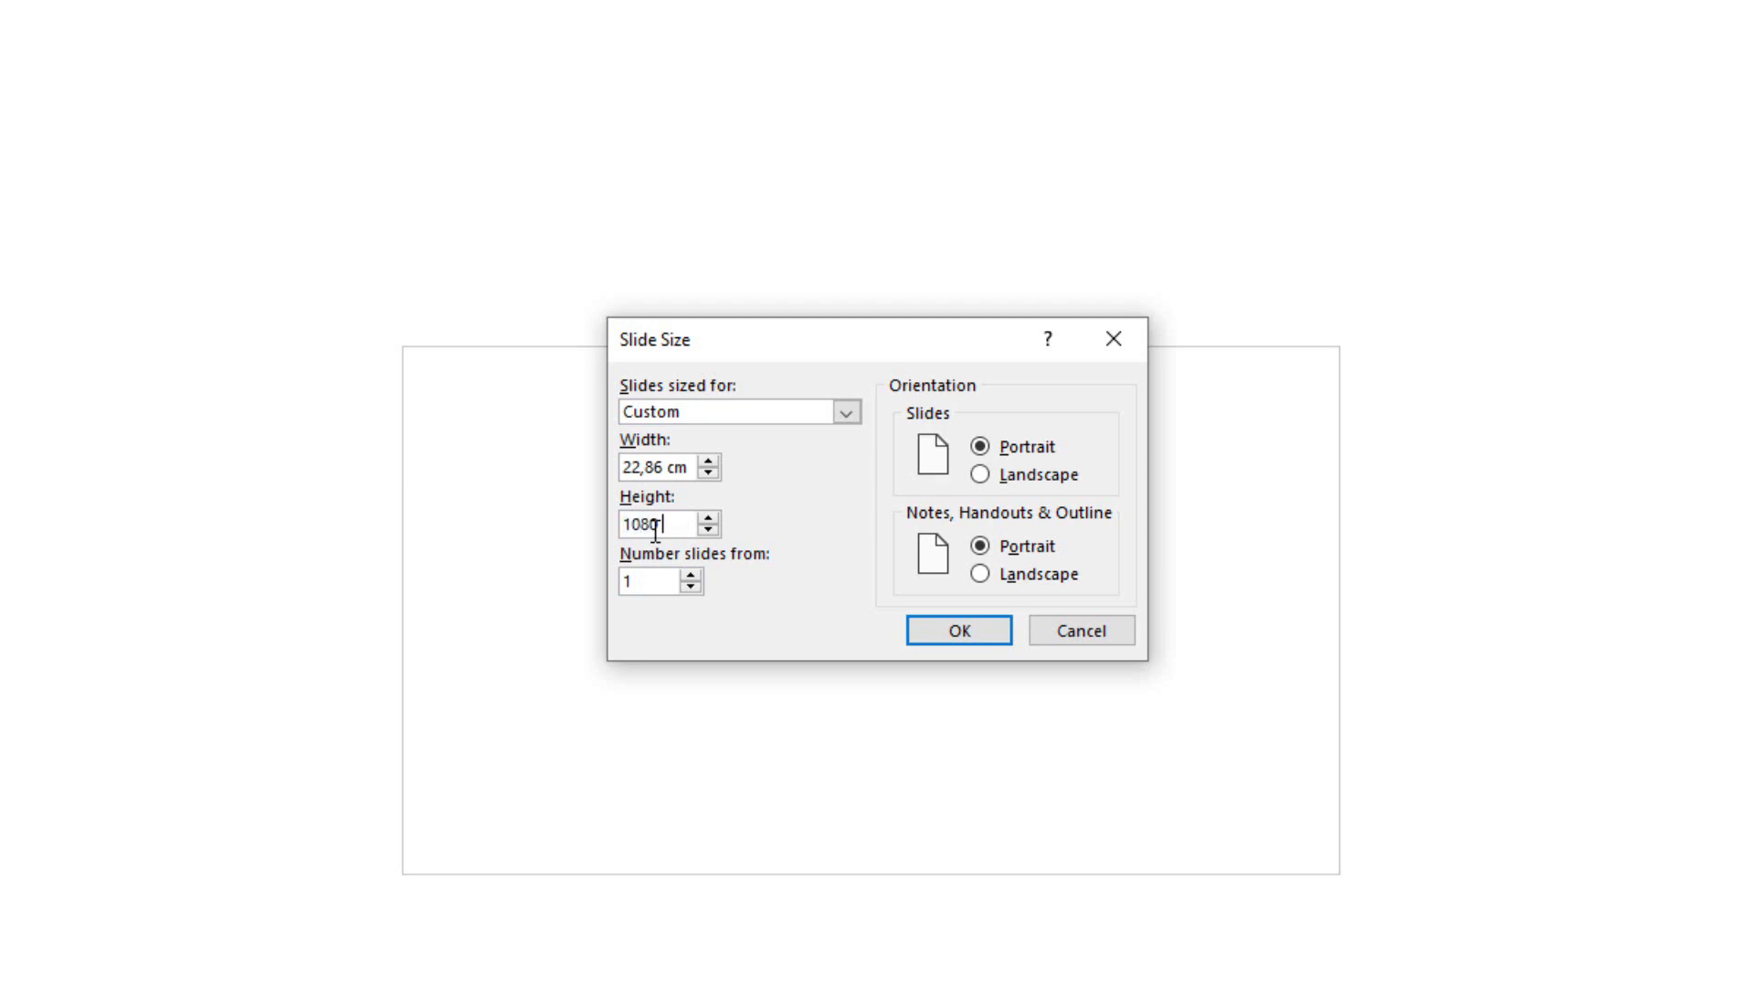
pyautogui.write(' px')
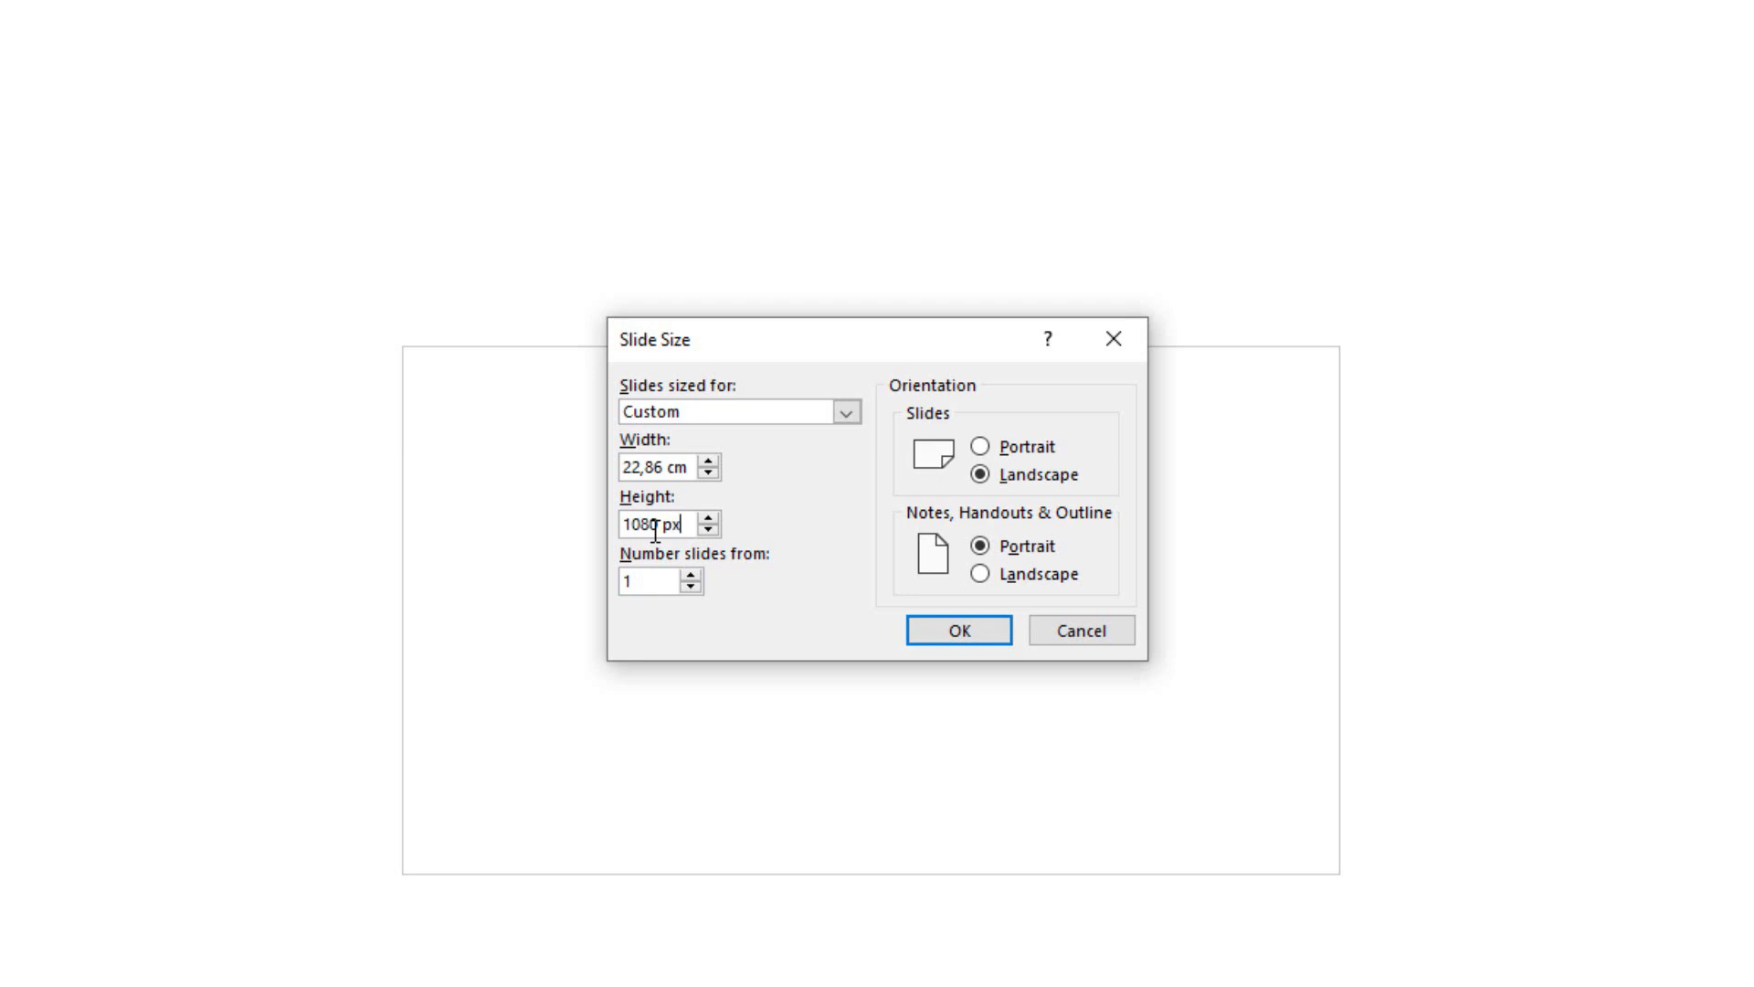
pyautogui.click(947, 641)
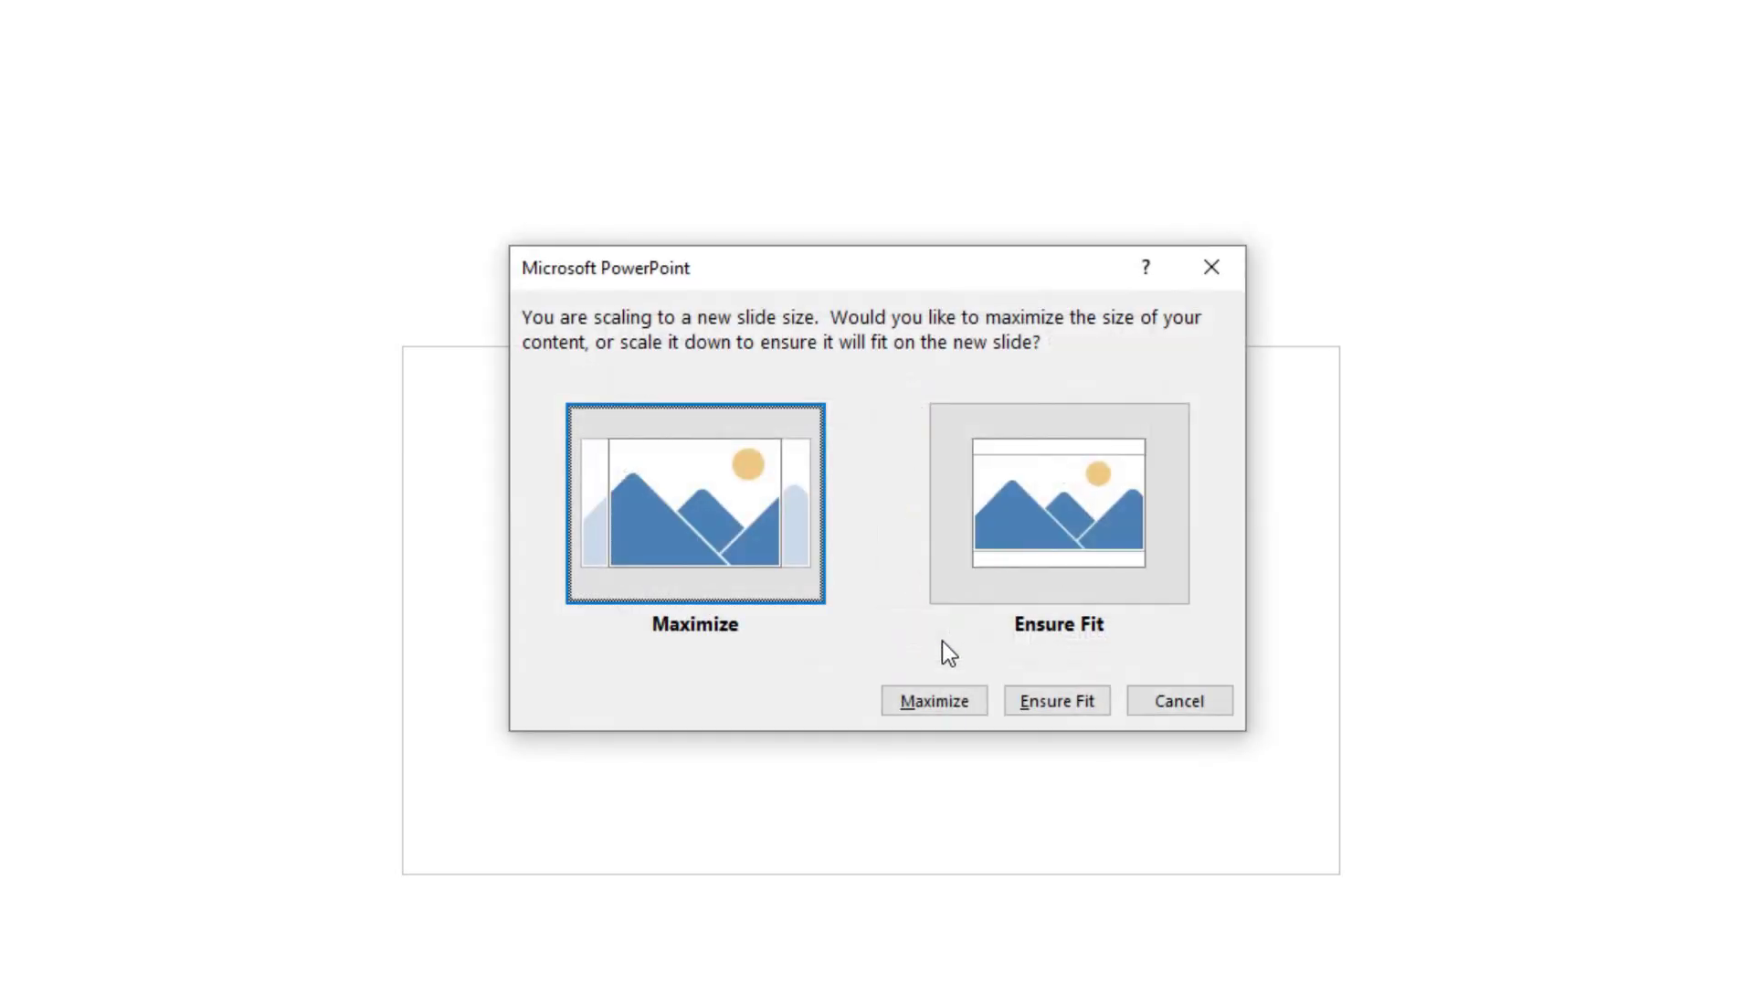
pyautogui.click(748, 517)
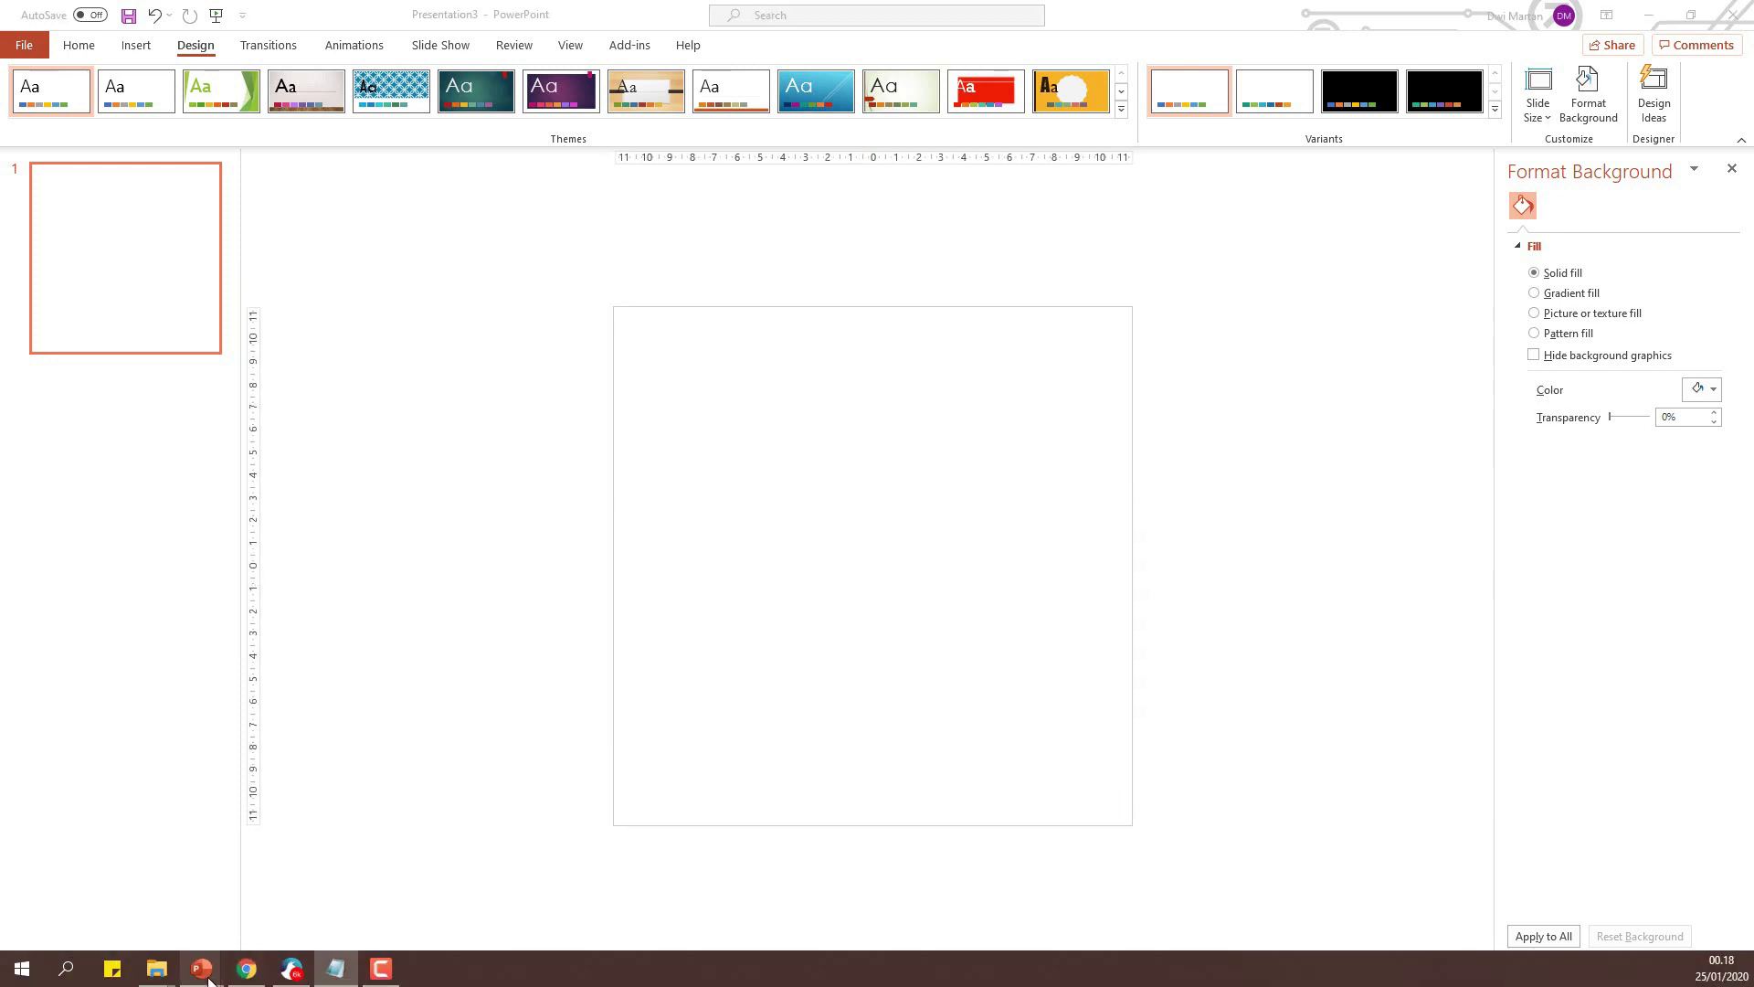
# Copy the man's cut-out photo from slide 3 of Post 10
pyautogui.moveTo(201, 968)
pyautogui.click(164, 891)
pyautogui.scroll(5, 179, 358)
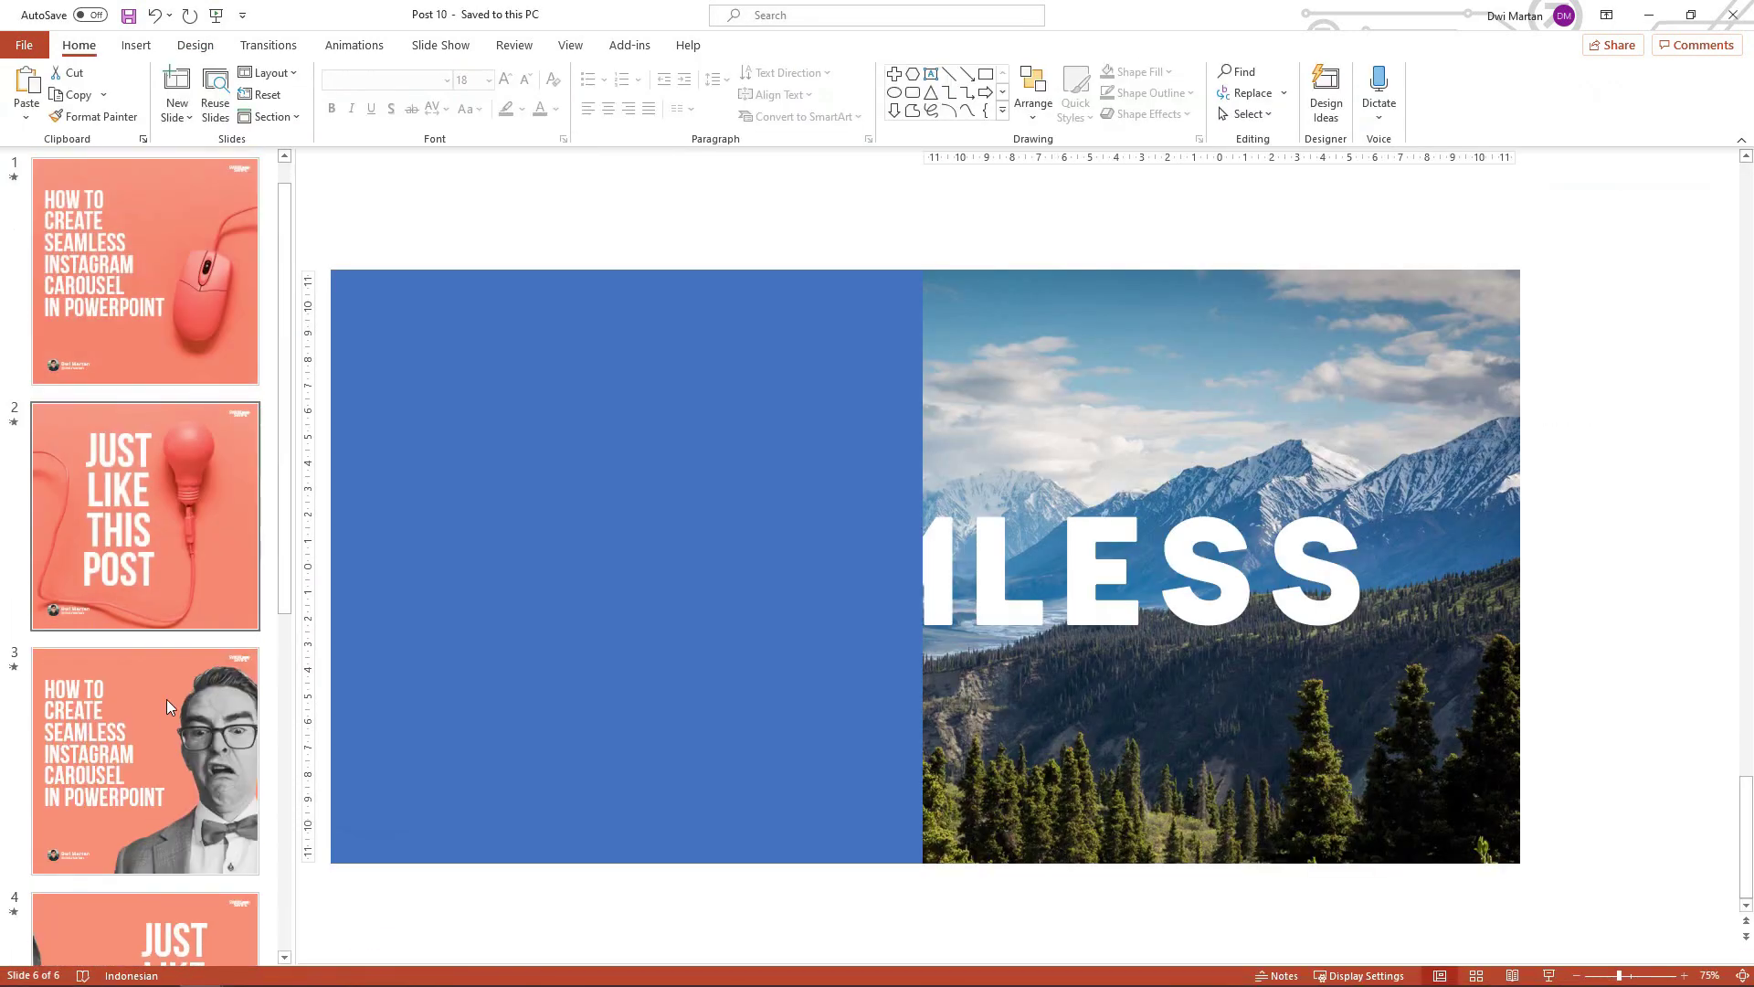
pyautogui.click(146, 759)
pyautogui.click(1302, 610)
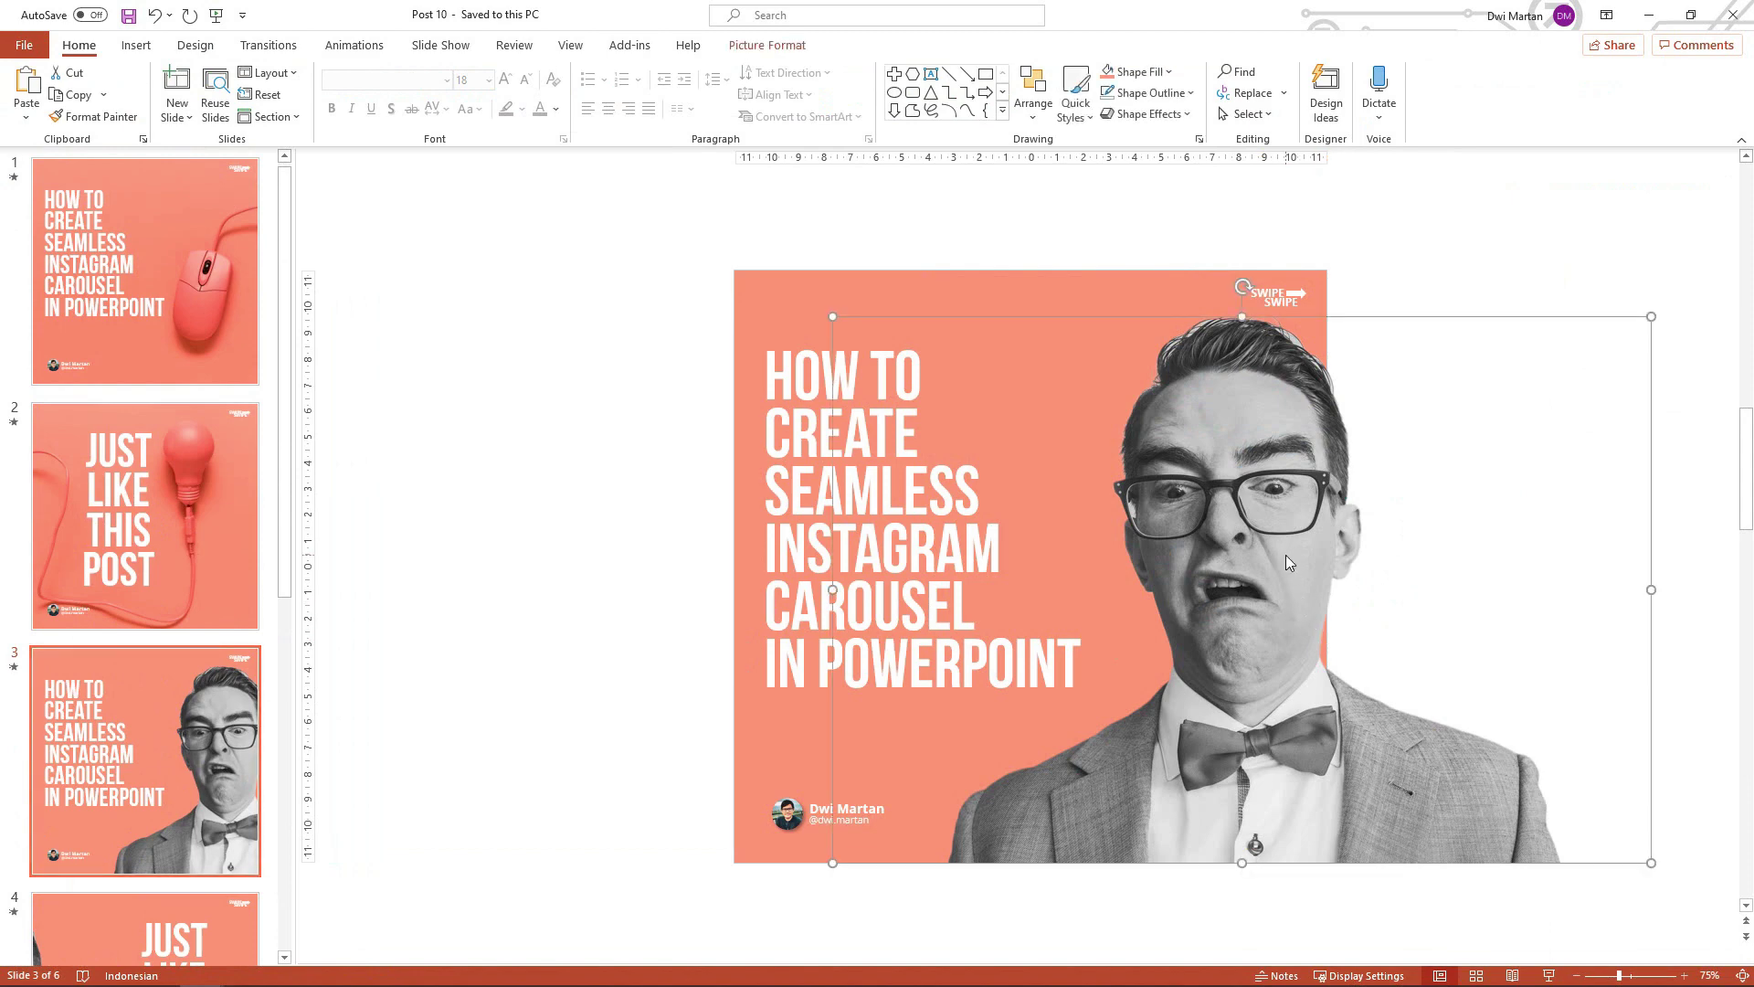
pyautogui.rightClick(1288, 562)
pyautogui.click(1344, 596)
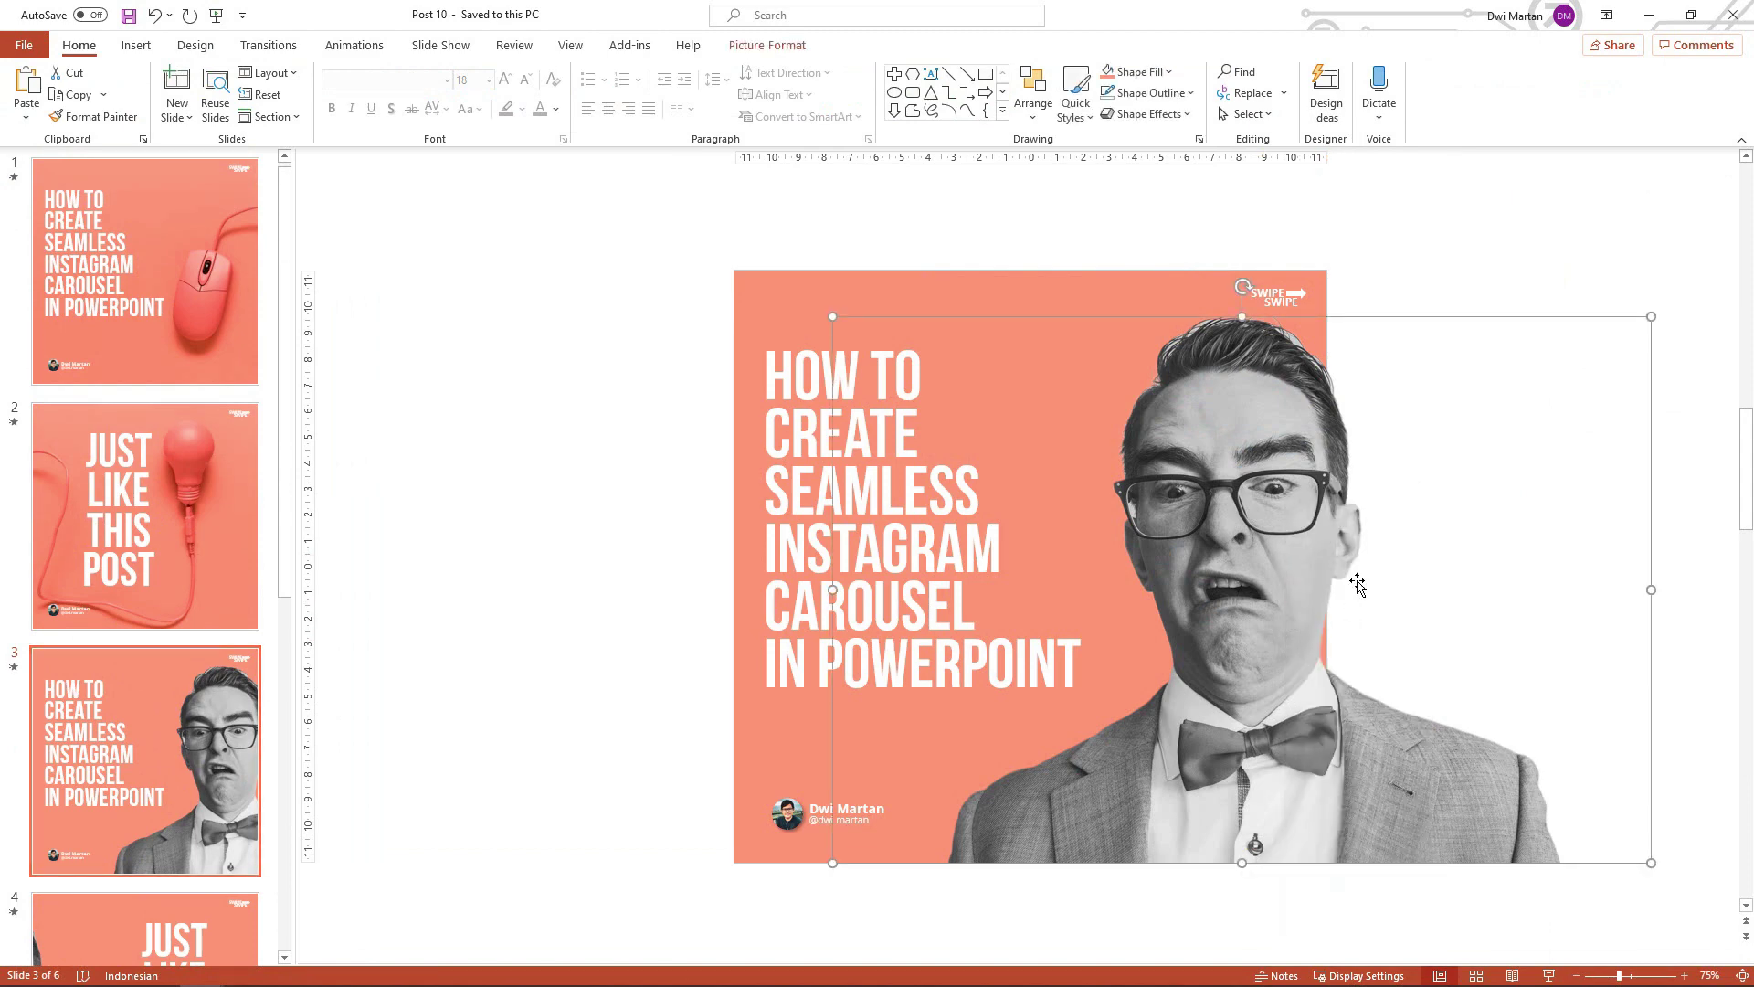
# Paste the man's photo into the new square presentation and drag it up
pyautogui.click(1650, 17)
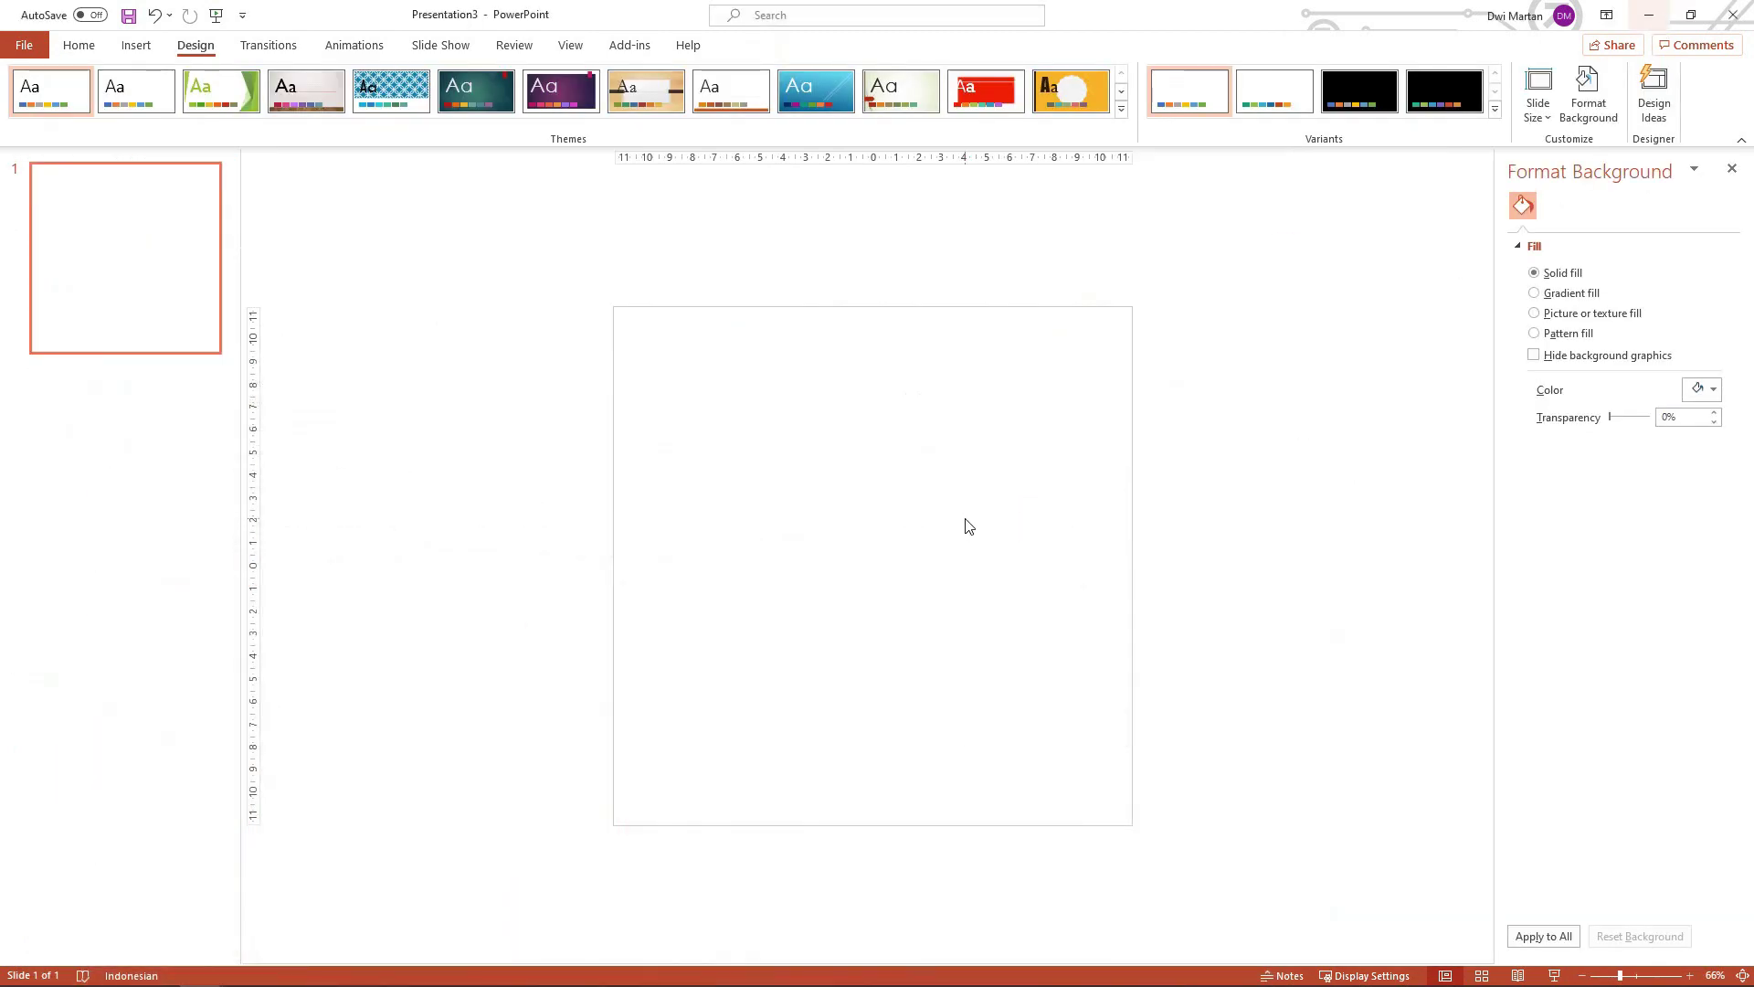
pyautogui.rightClick(968, 526)
pyautogui.click(928, 627)
pyautogui.press('Escape')
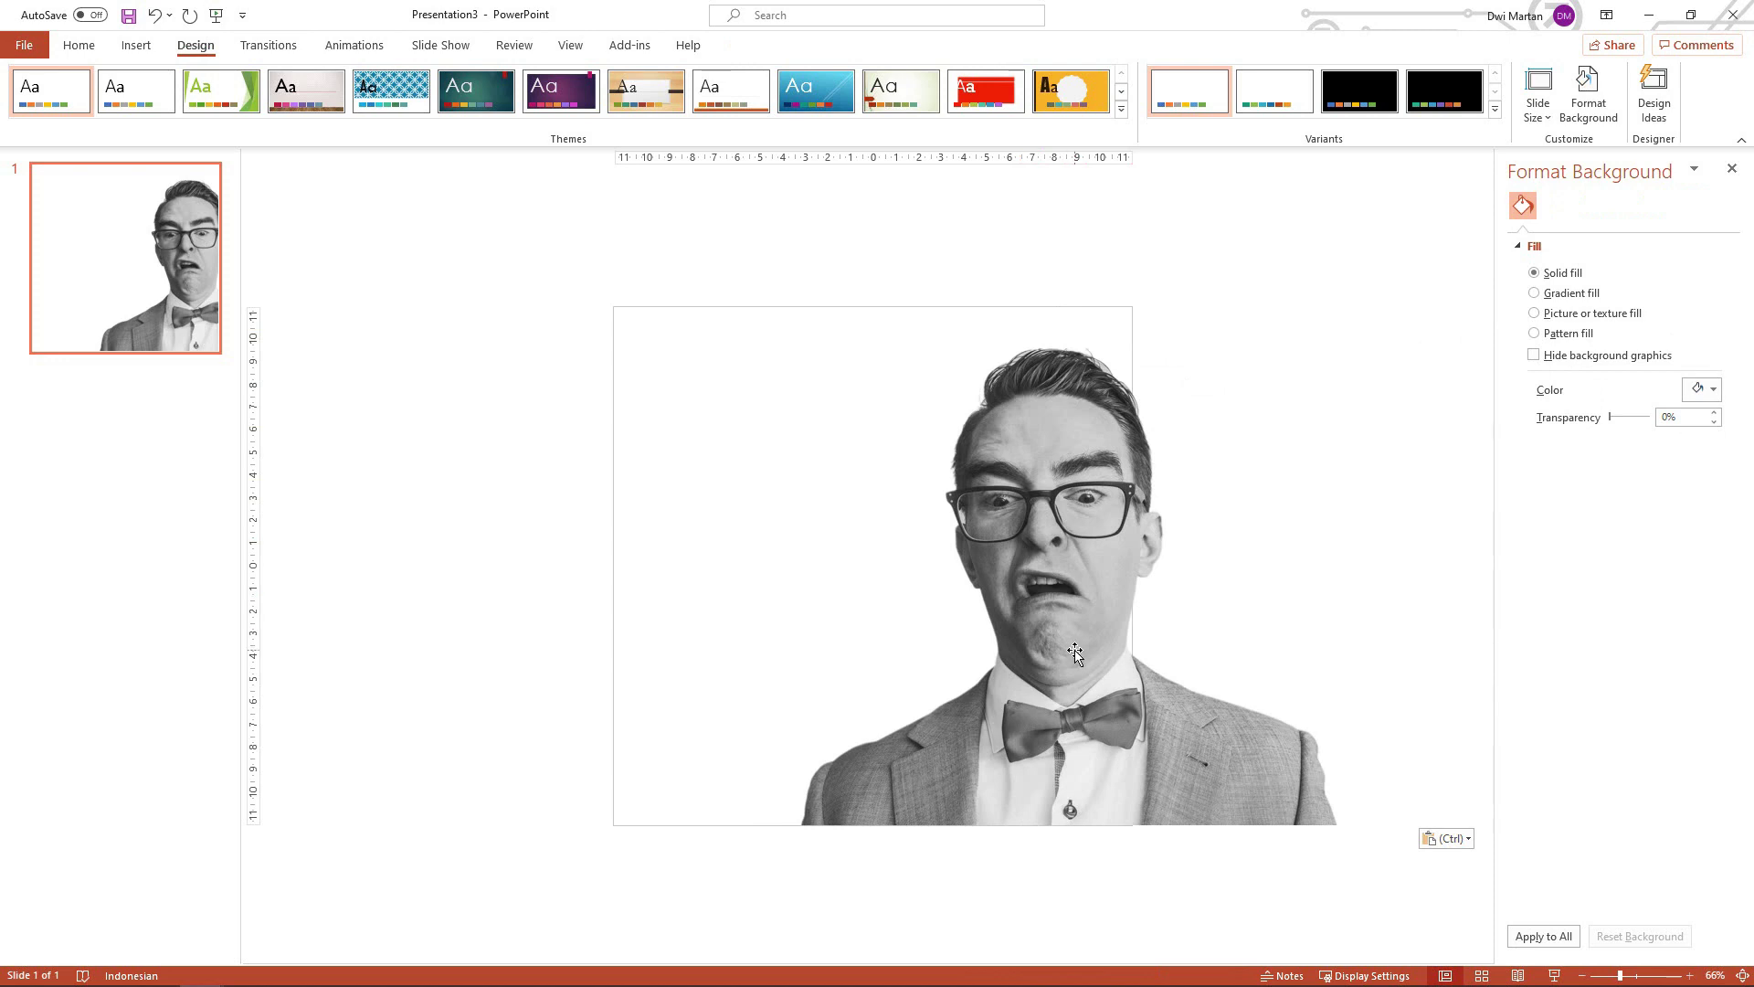
pyautogui.moveTo(1051, 667)
pyautogui.mouseDown()
pyautogui.moveTo(1051, 600)
pyautogui.moveTo(1494, 663)
pyautogui.mouseUp()
# Draw a slide-covering rectangle with coral fill and no outline, then move the photo left onto it
pyautogui.click(79, 45)
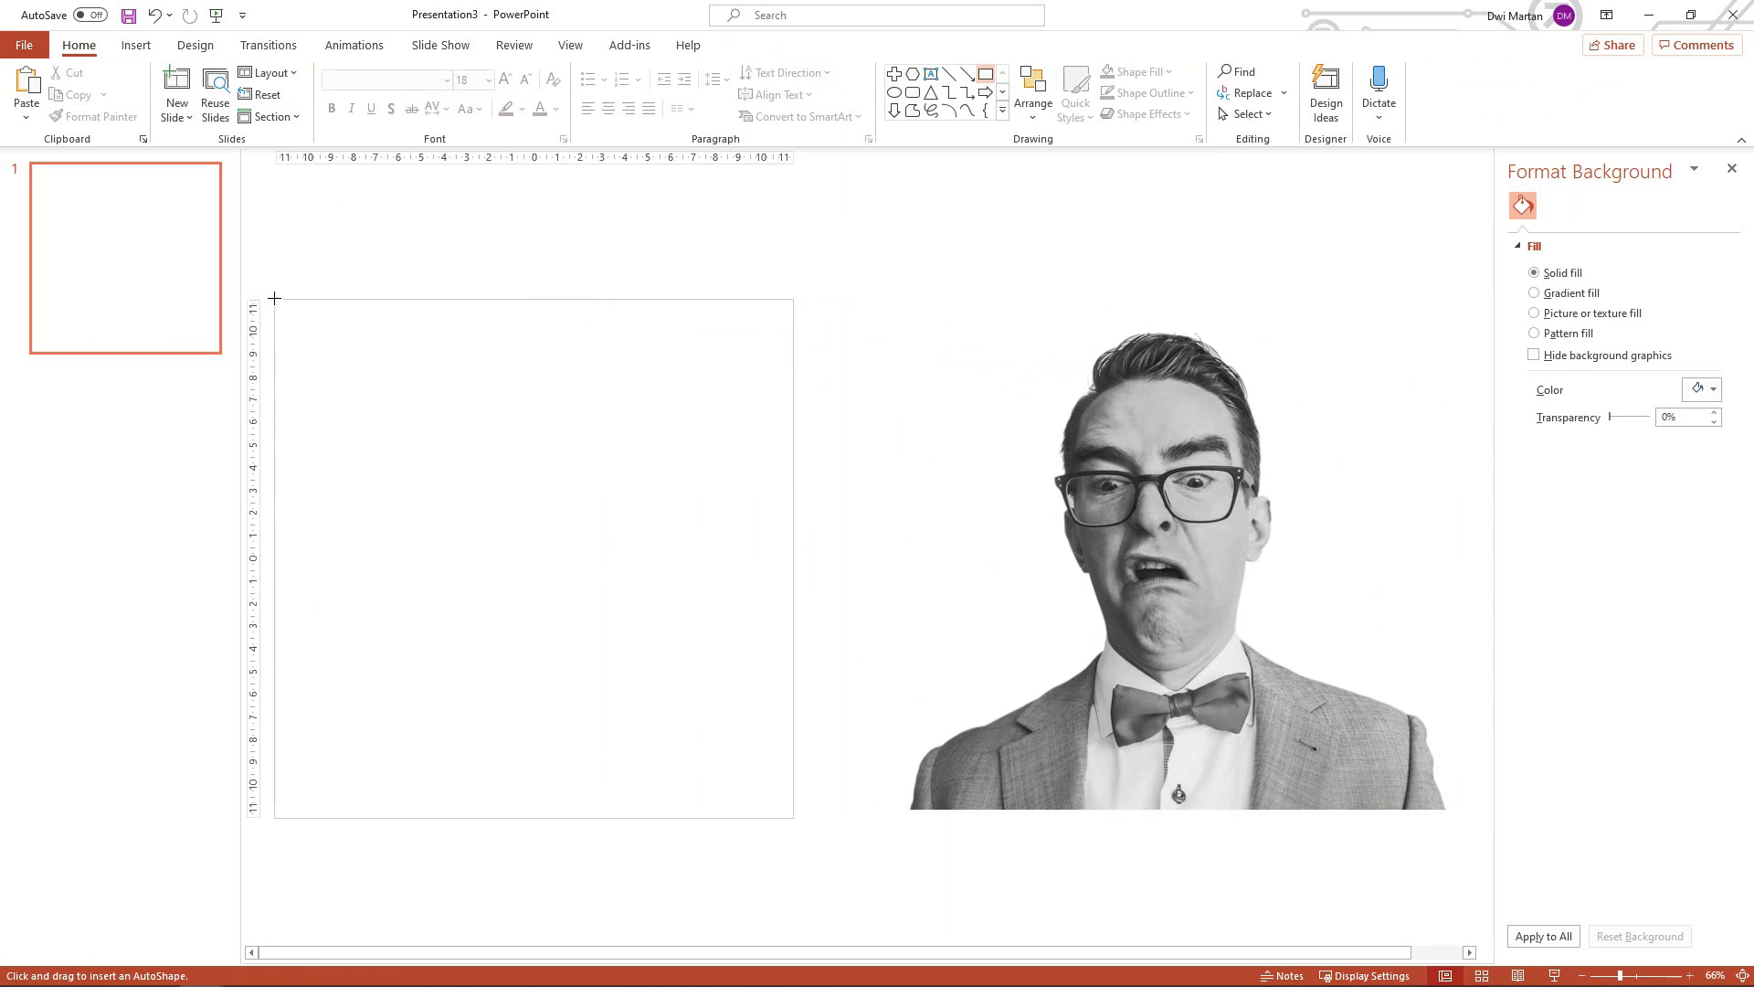
pyautogui.moveTo(274, 297); pyautogui.dragTo(794, 817)
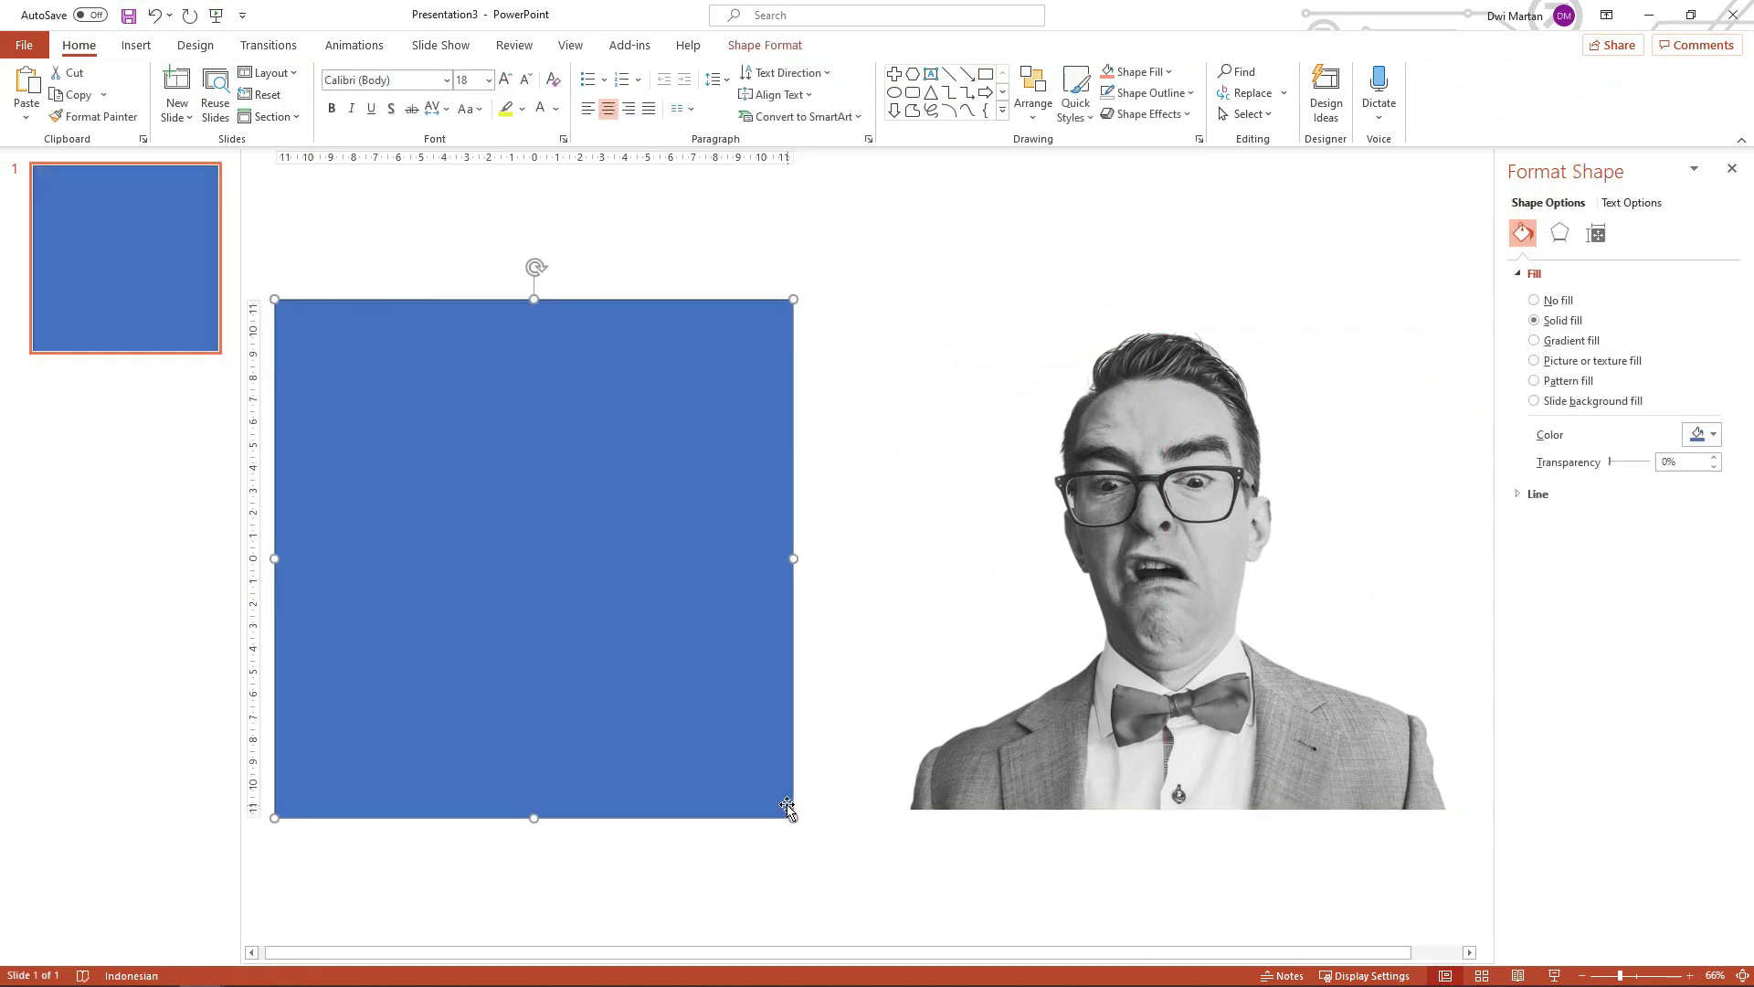
pyautogui.click(765, 45)
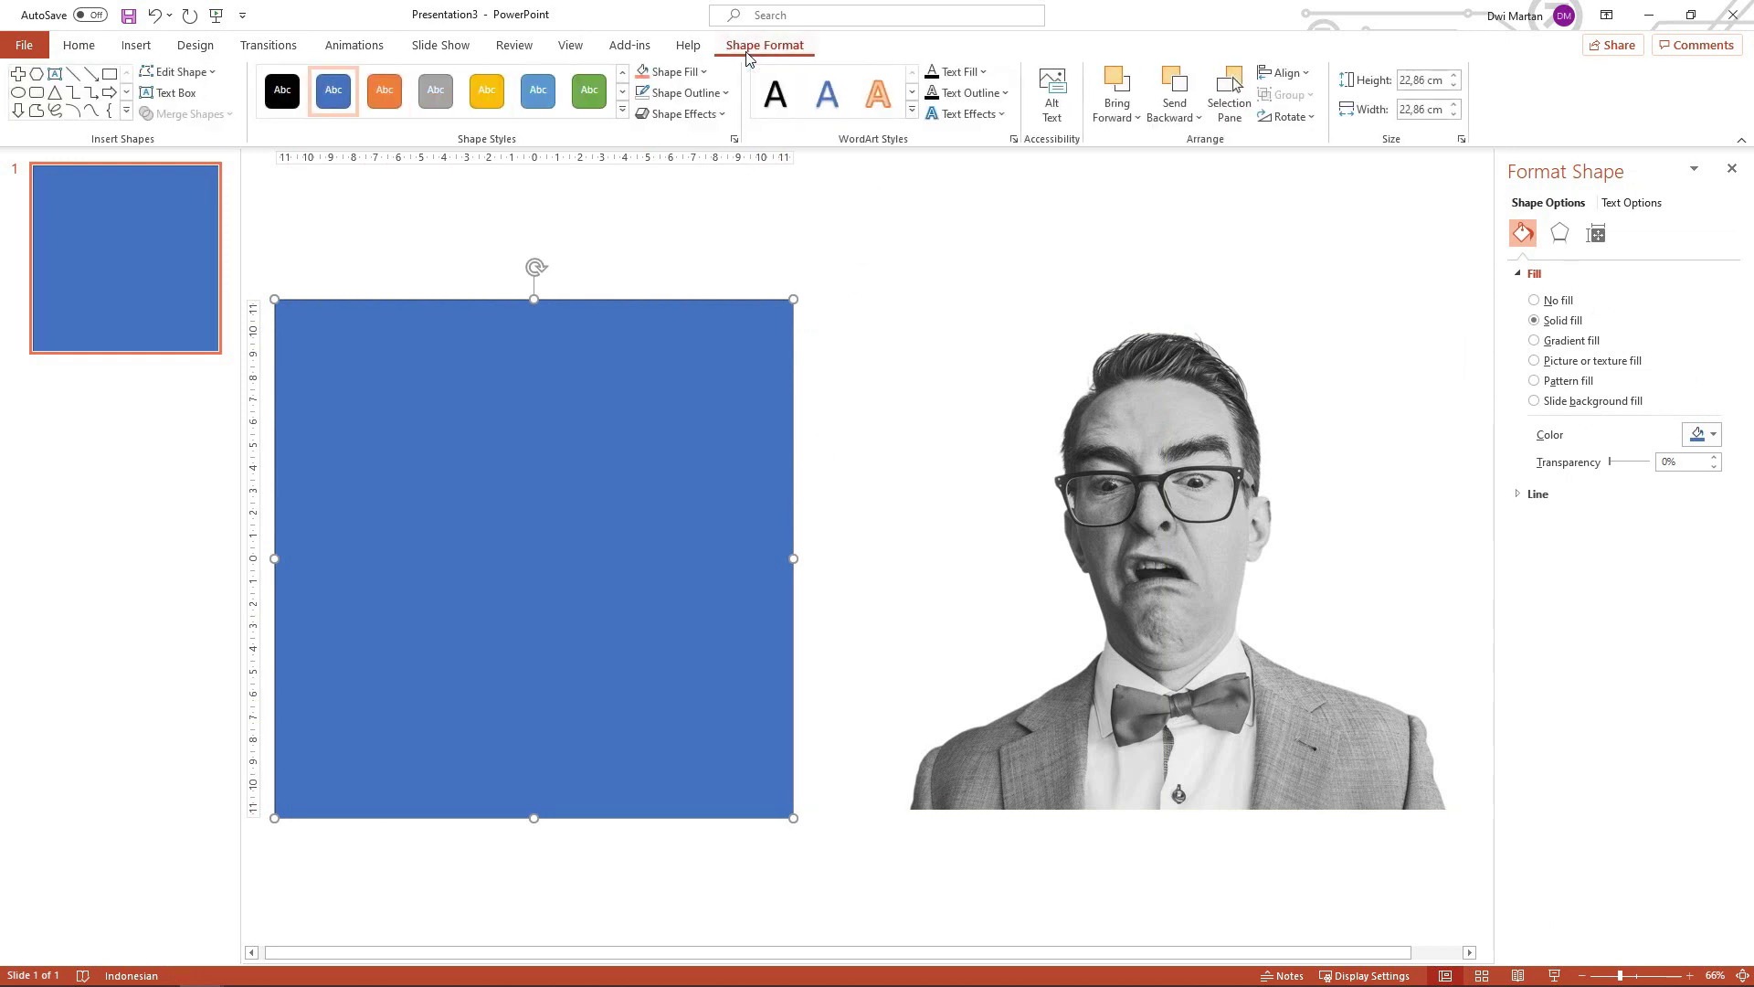
pyautogui.click(675, 71)
pyautogui.click(643, 294)
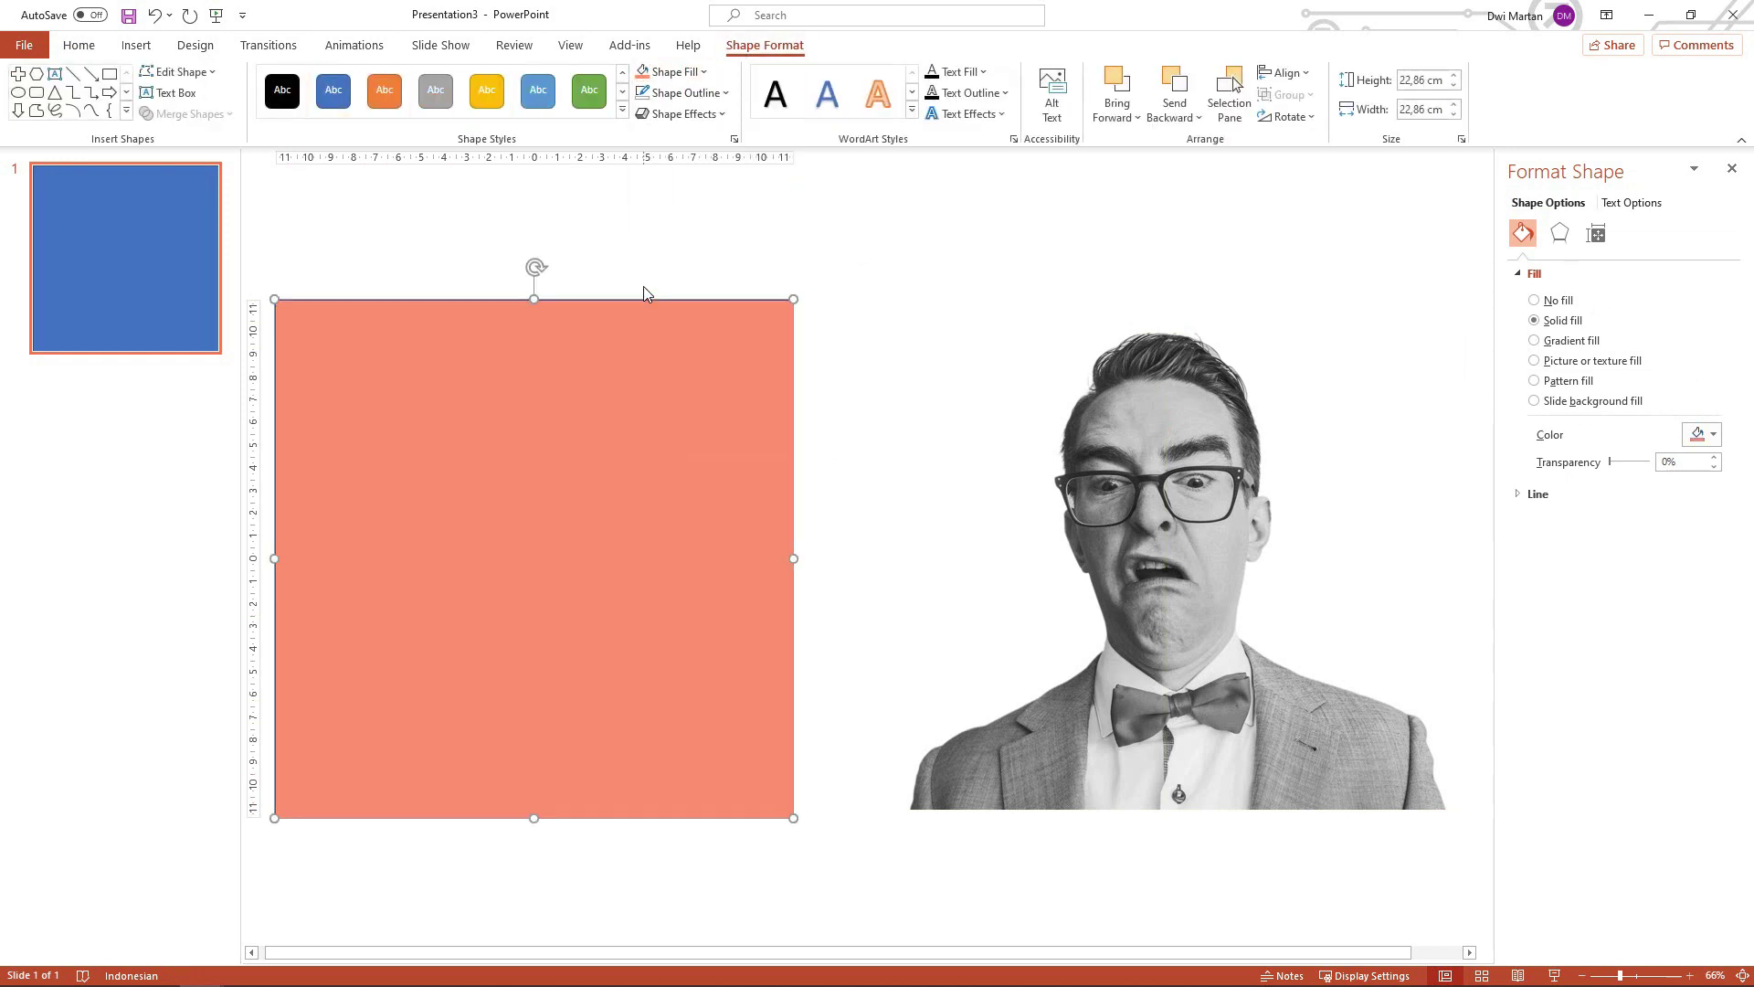
pyautogui.click(686, 94)
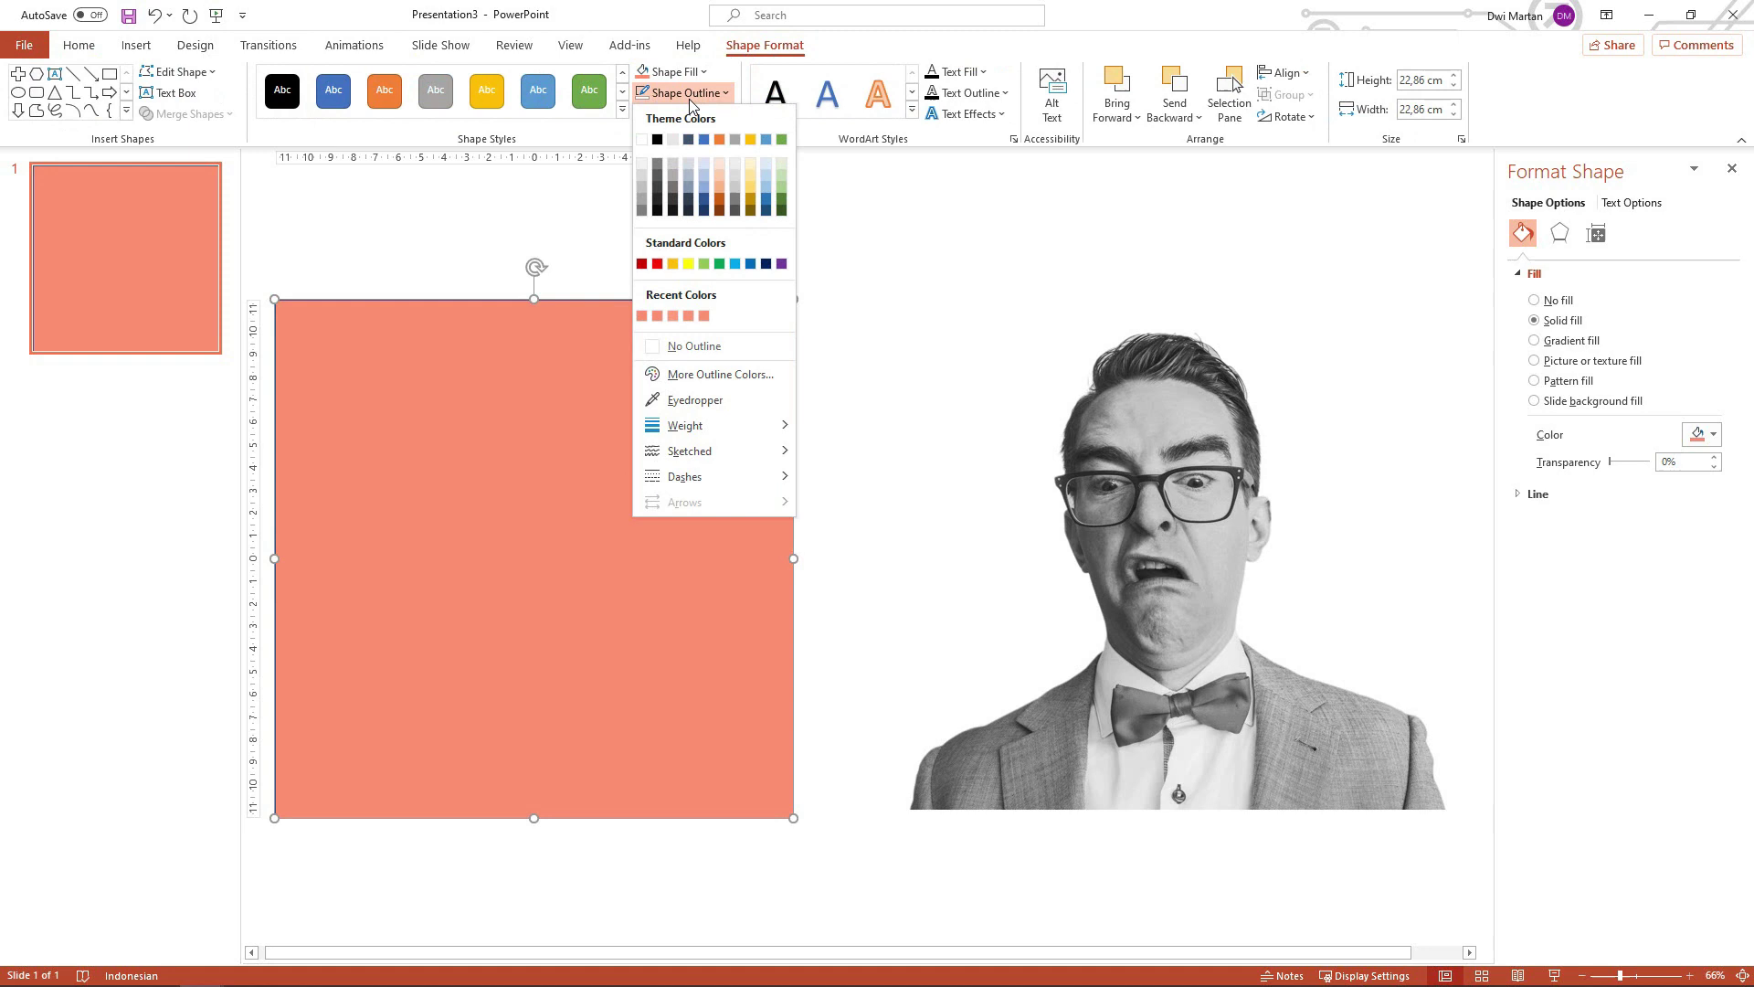
pyautogui.click(683, 346)
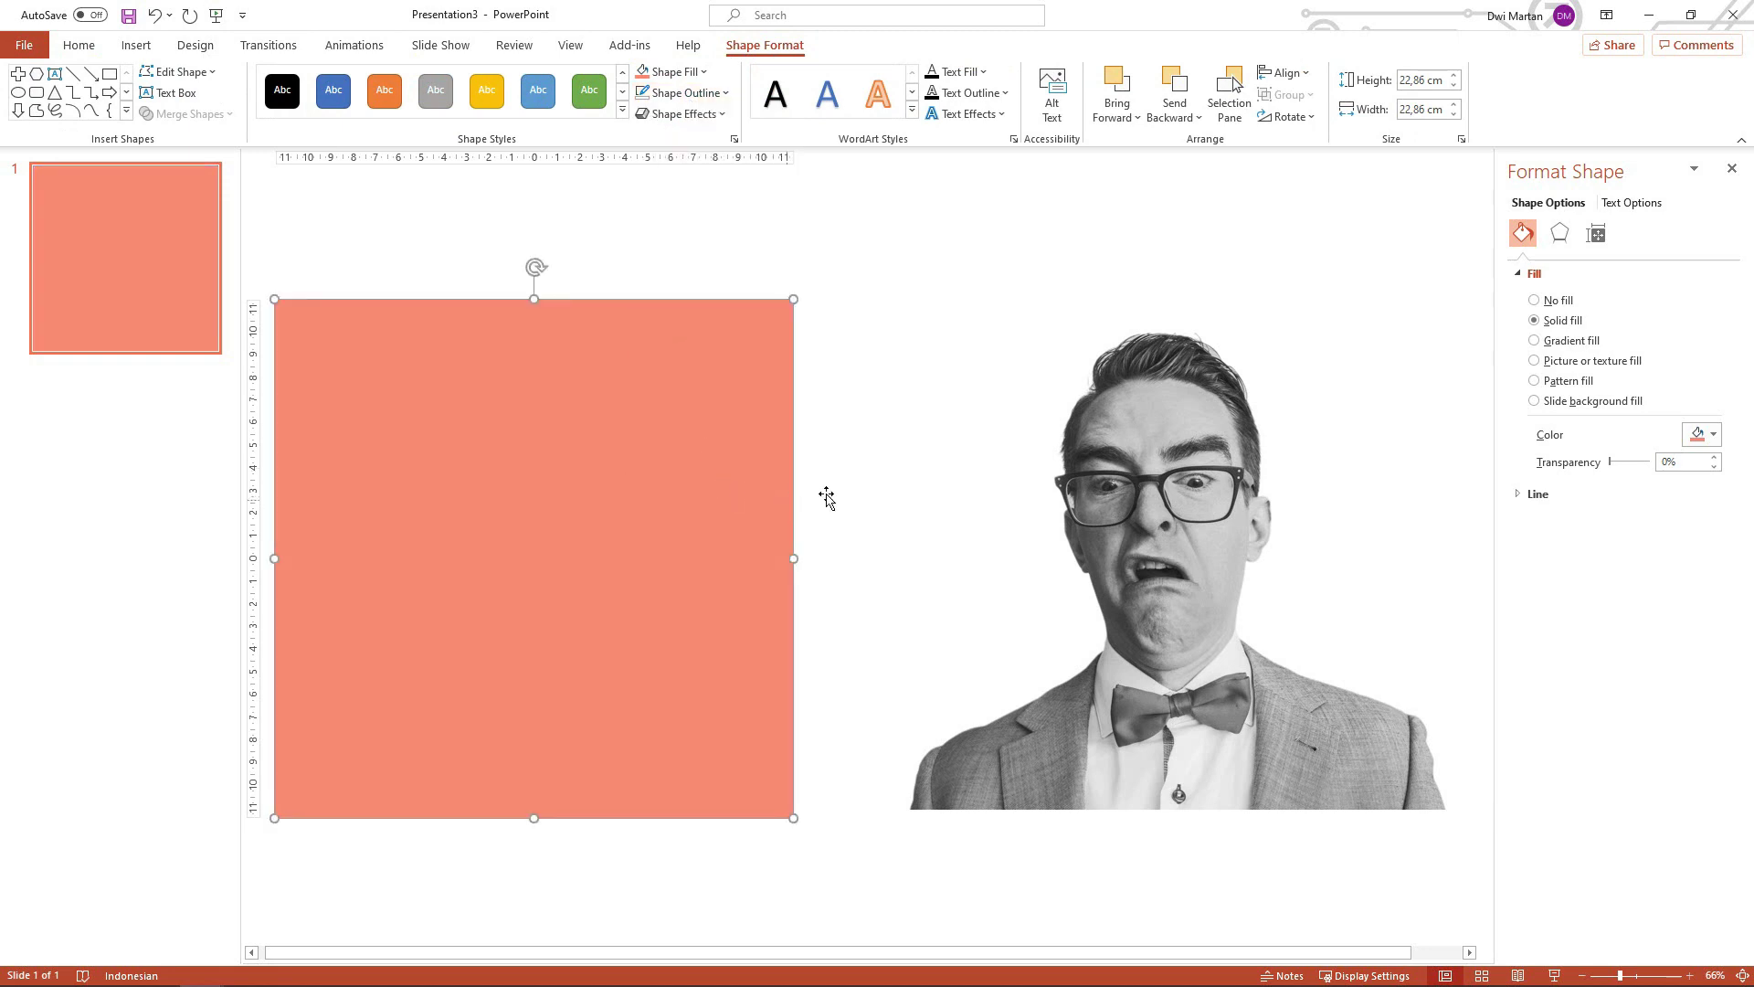
pyautogui.moveTo(1172, 534)
pyautogui.mouseDown()
pyautogui.moveTo(916, 521)
pyautogui.moveTo(855, 596)
pyautogui.moveTo(815, 610)
pyautogui.mouseUp()
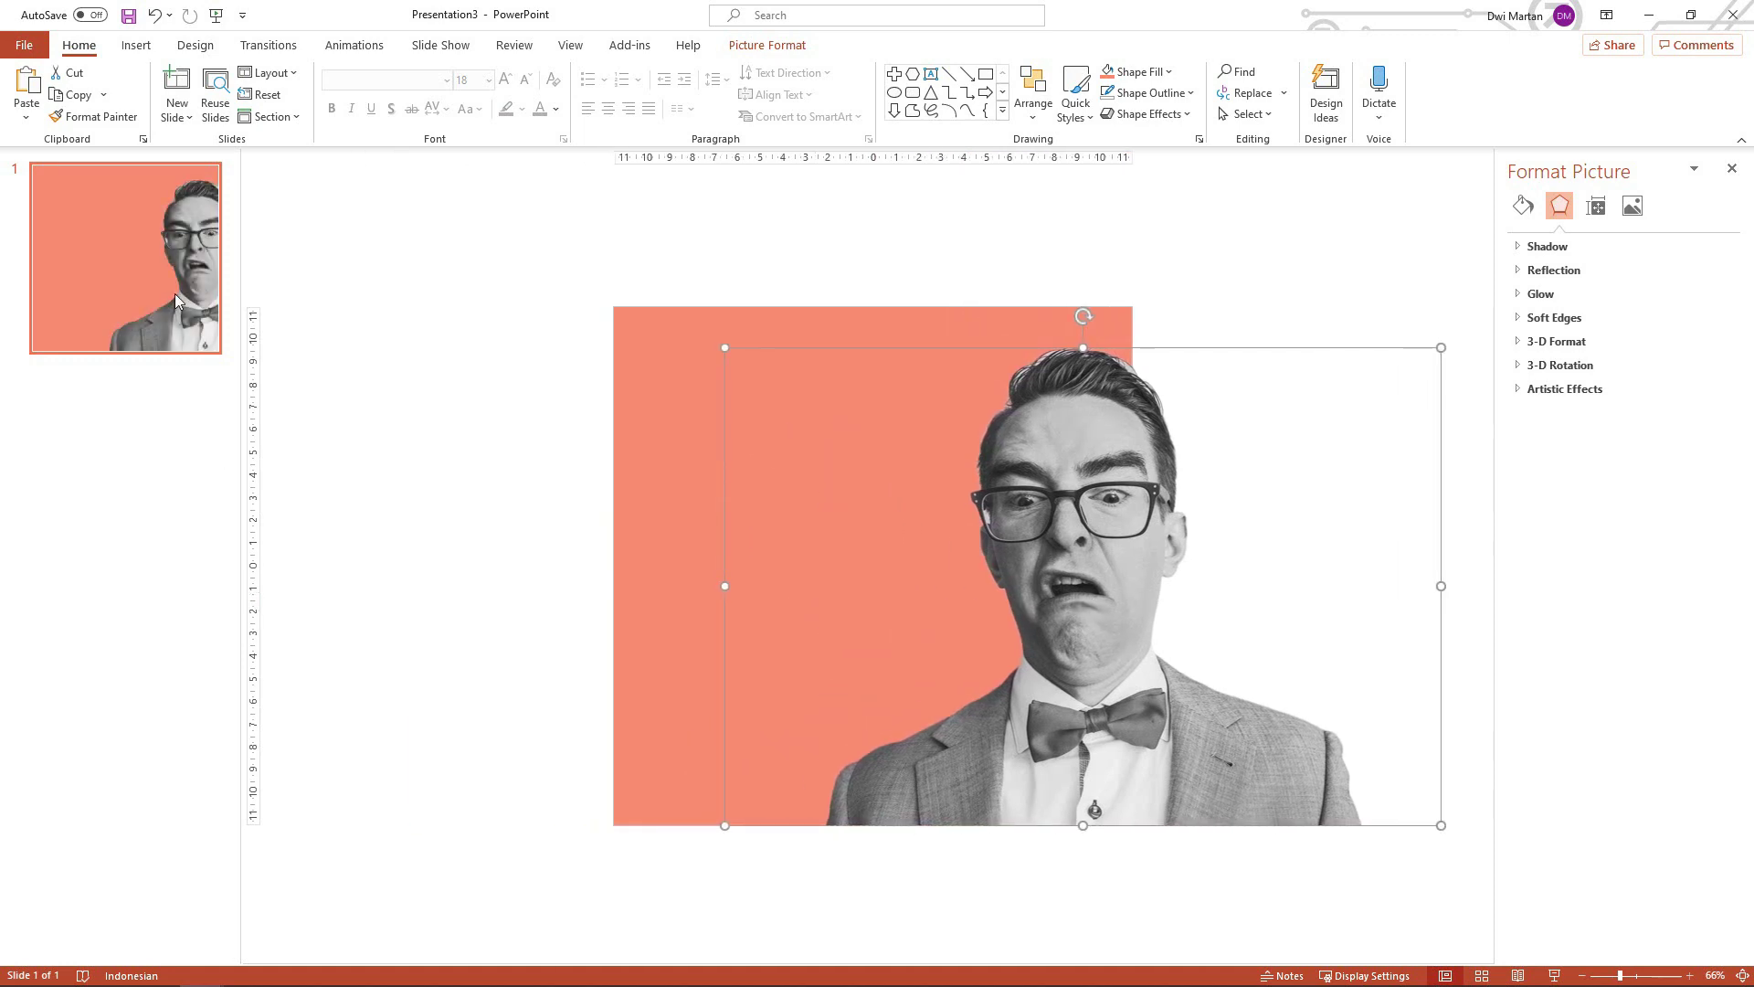
# Position the man's photo so it overhangs slide 1's right edge, then deselect it
pyautogui.moveTo(1102, 612); pyautogui.dragTo(1055, 616)
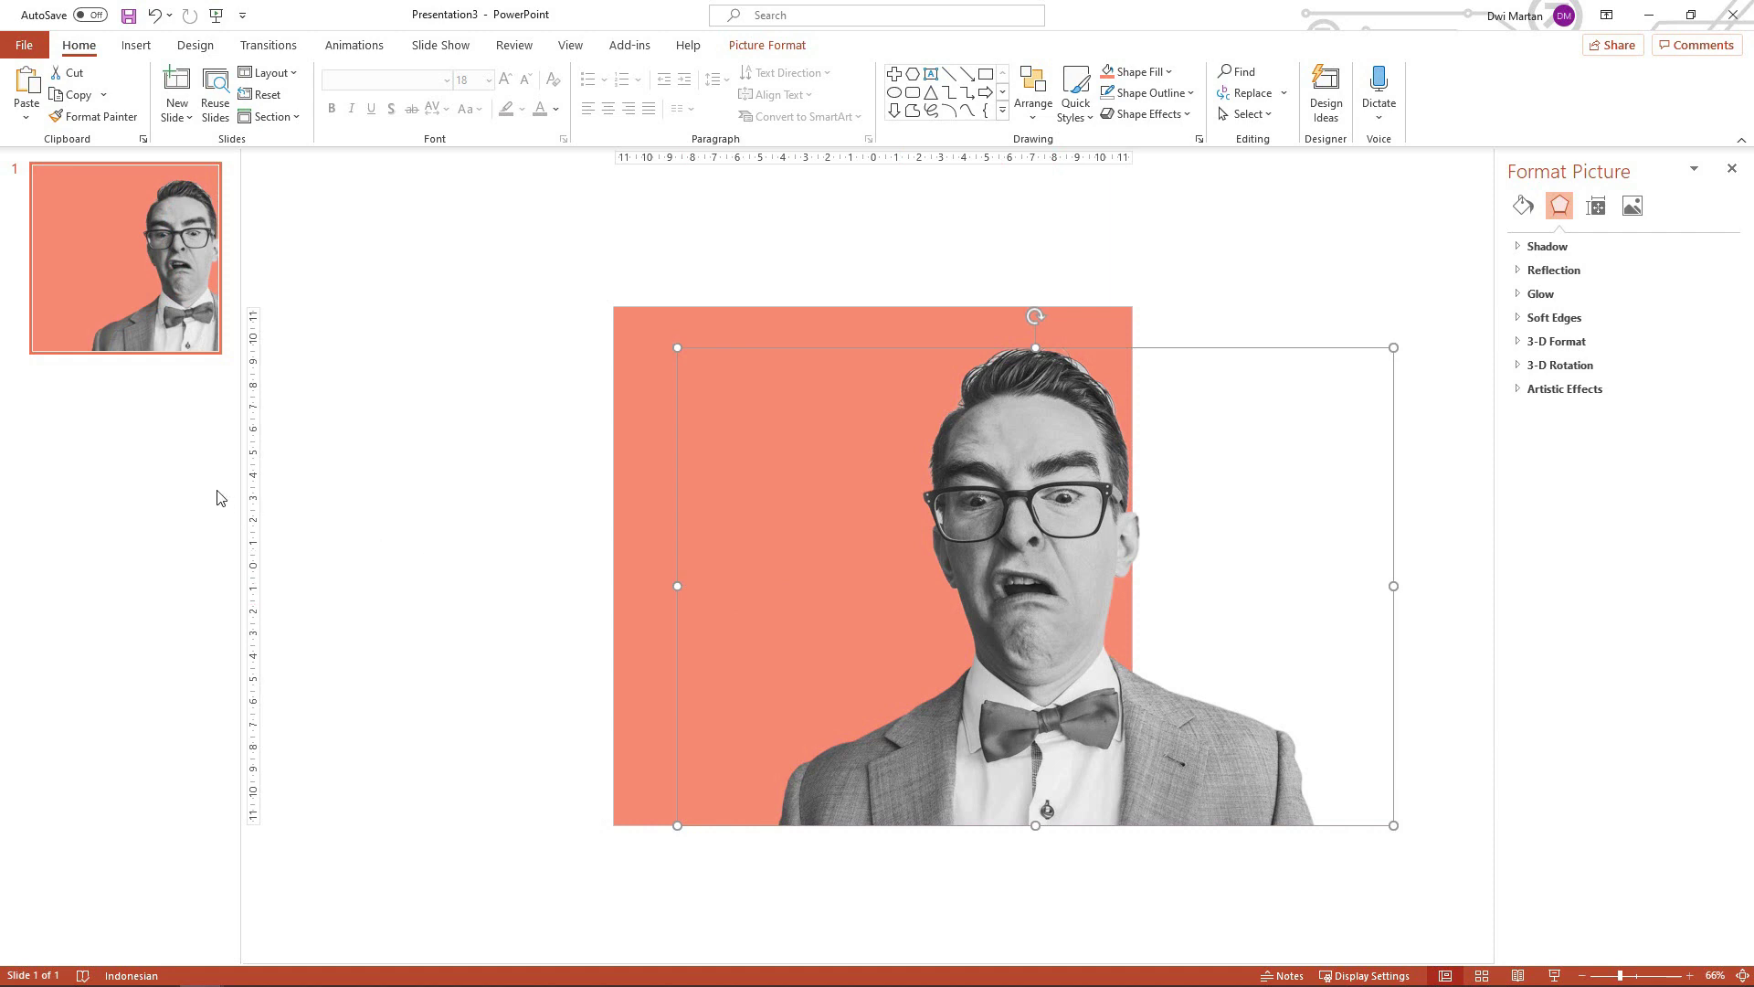
pyautogui.moveTo(239, 477); pyautogui.dragTo(352, 465)
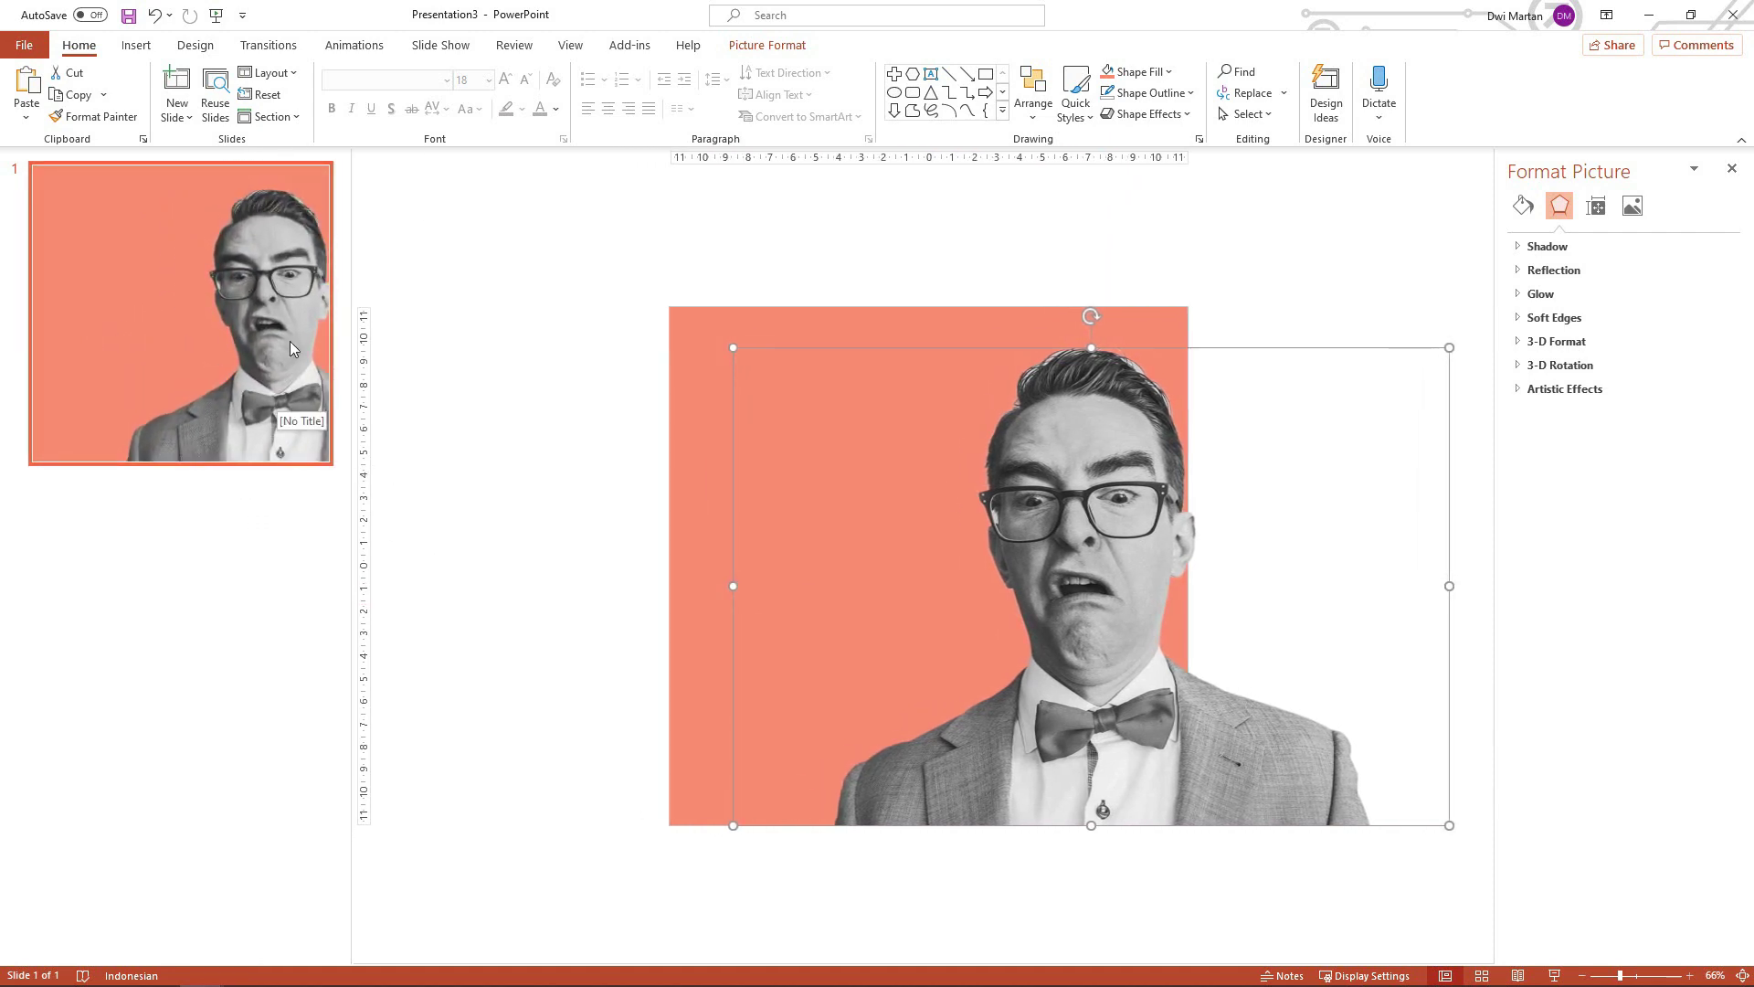
pyautogui.moveTo(1138, 716); pyautogui.dragTo(1127, 716)
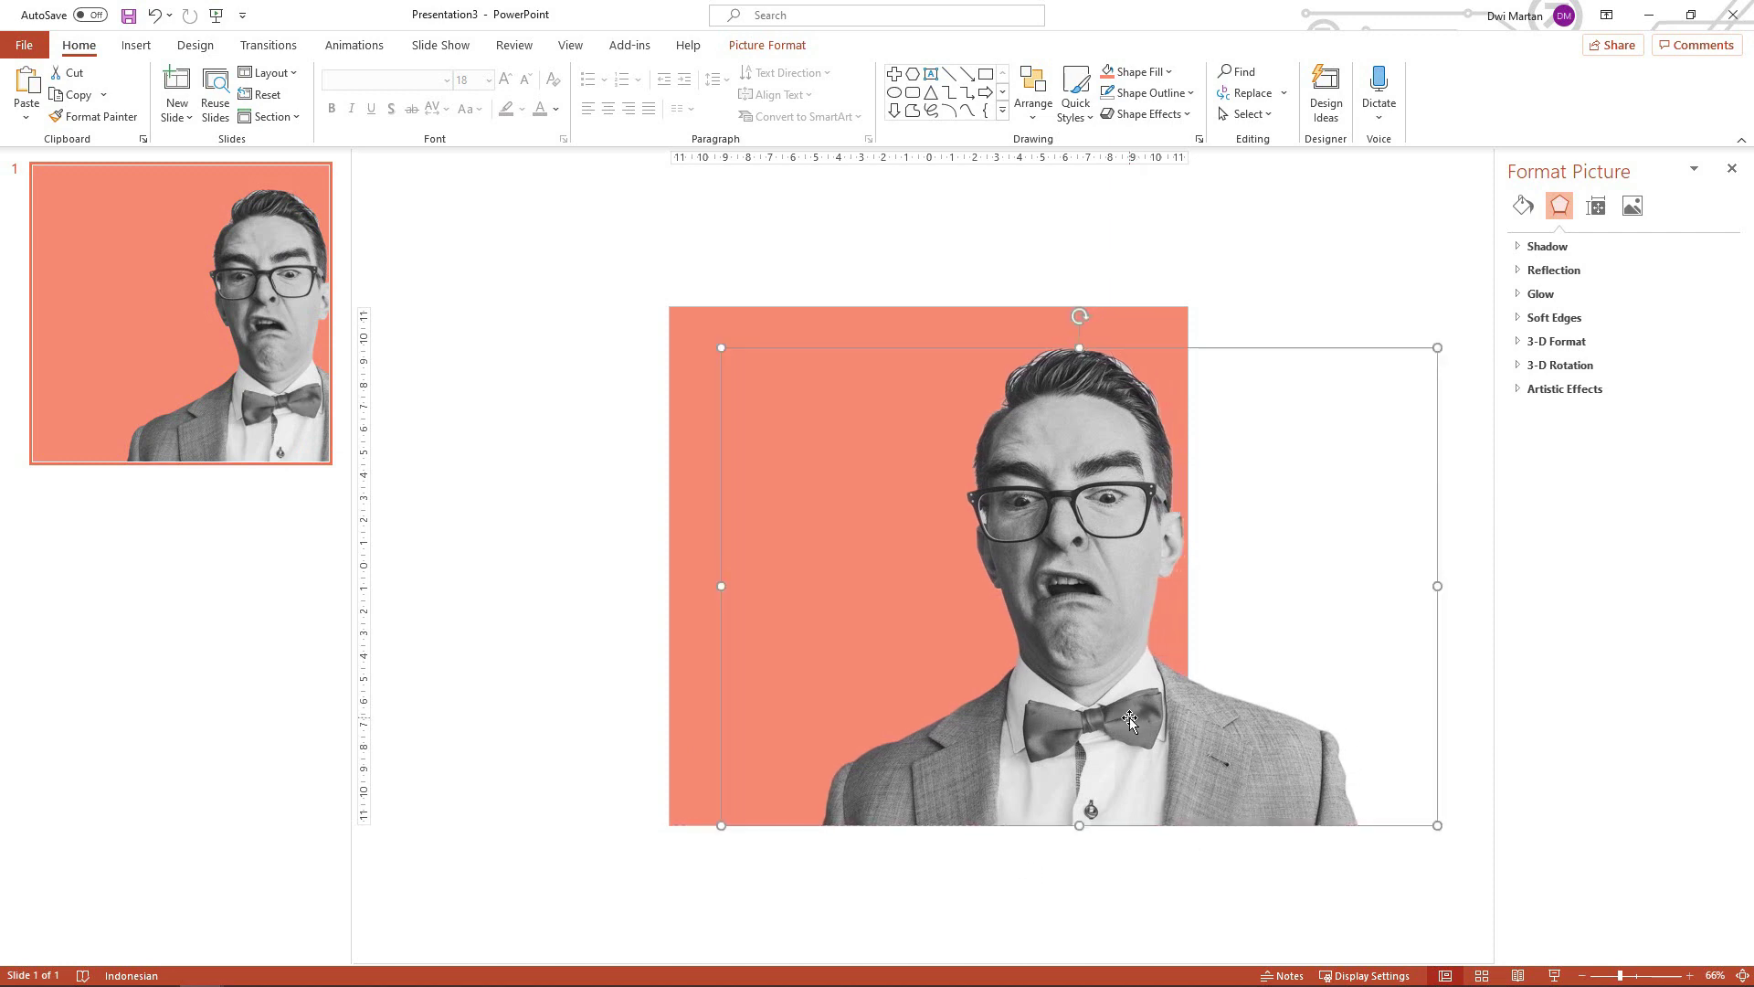
pyautogui.click(560, 542)
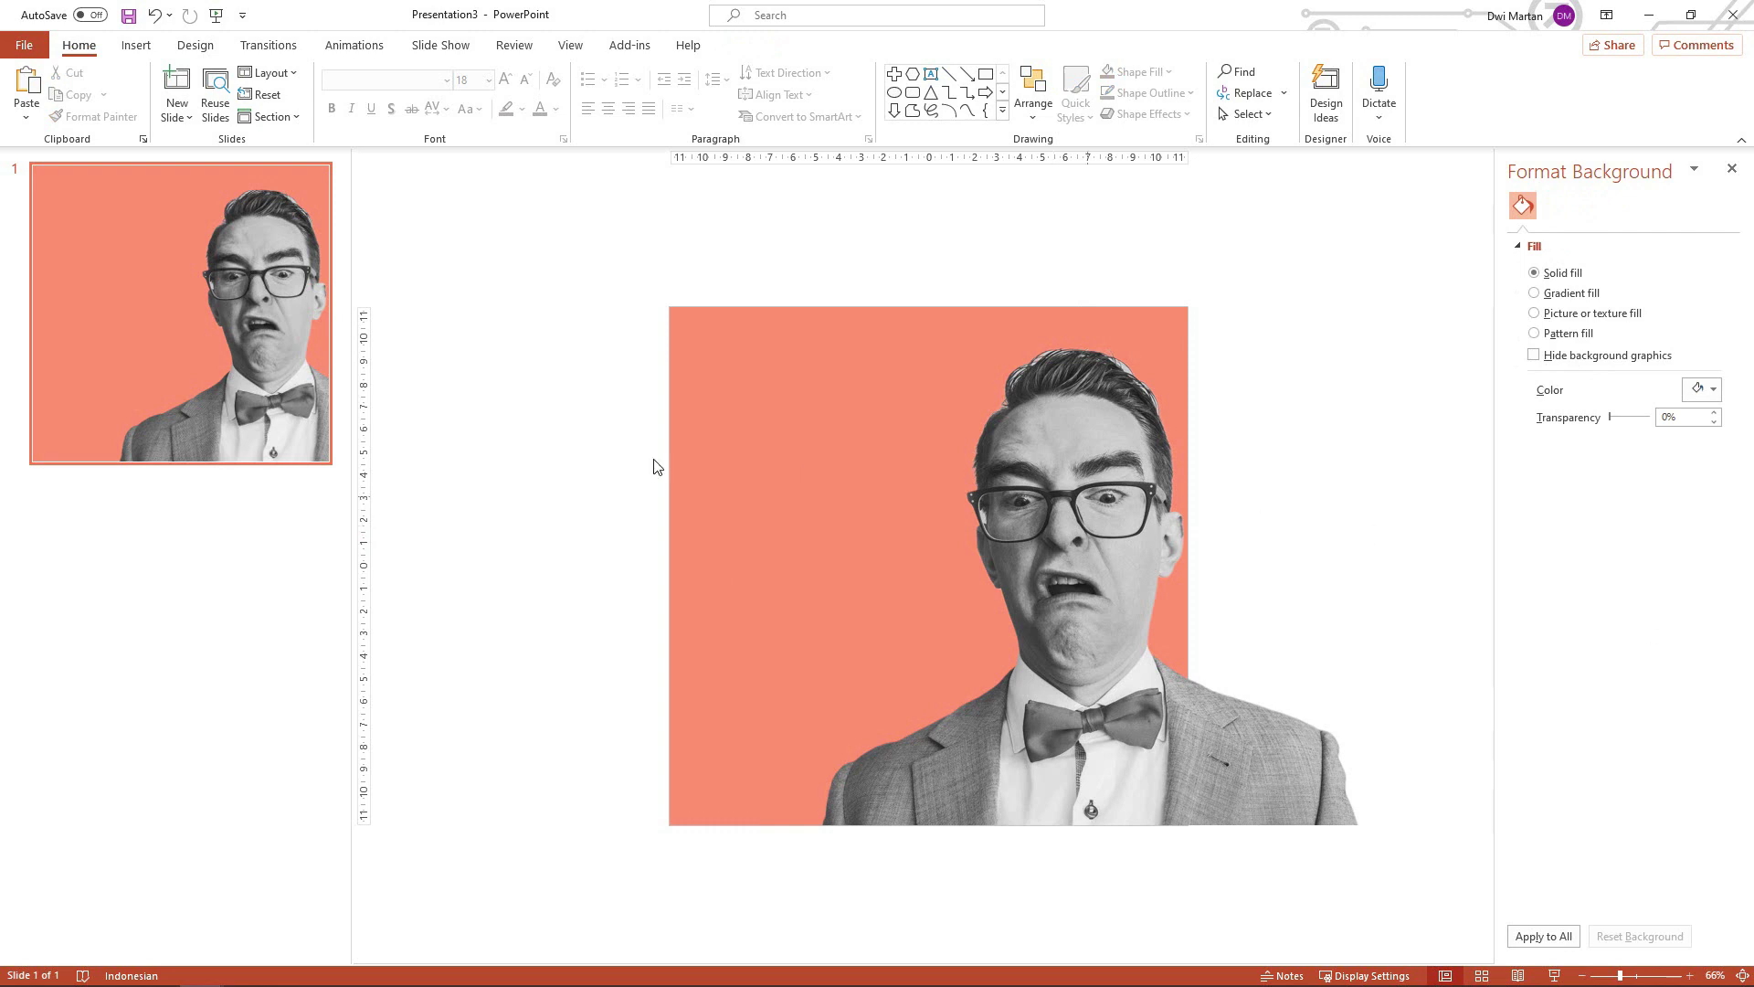
# Duplicate slide 1 and draw a rectangle covering the whole of slide 2
pyautogui.rightClick(102, 364)
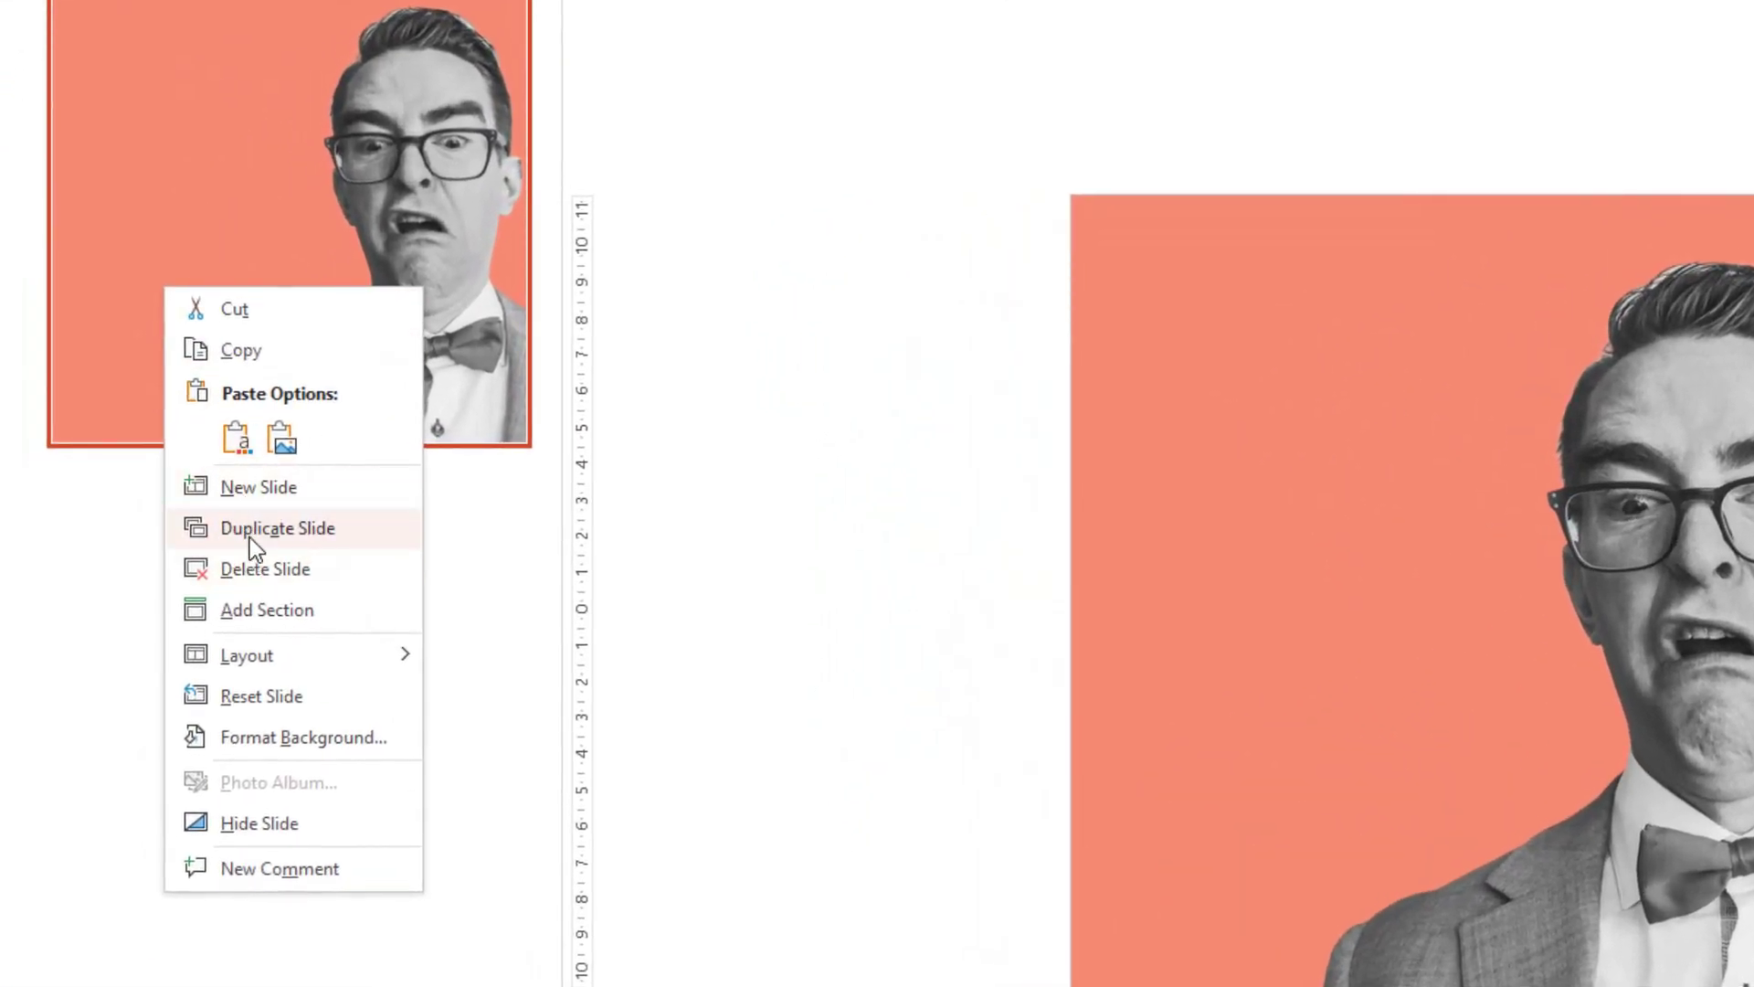
pyautogui.click(250, 537)
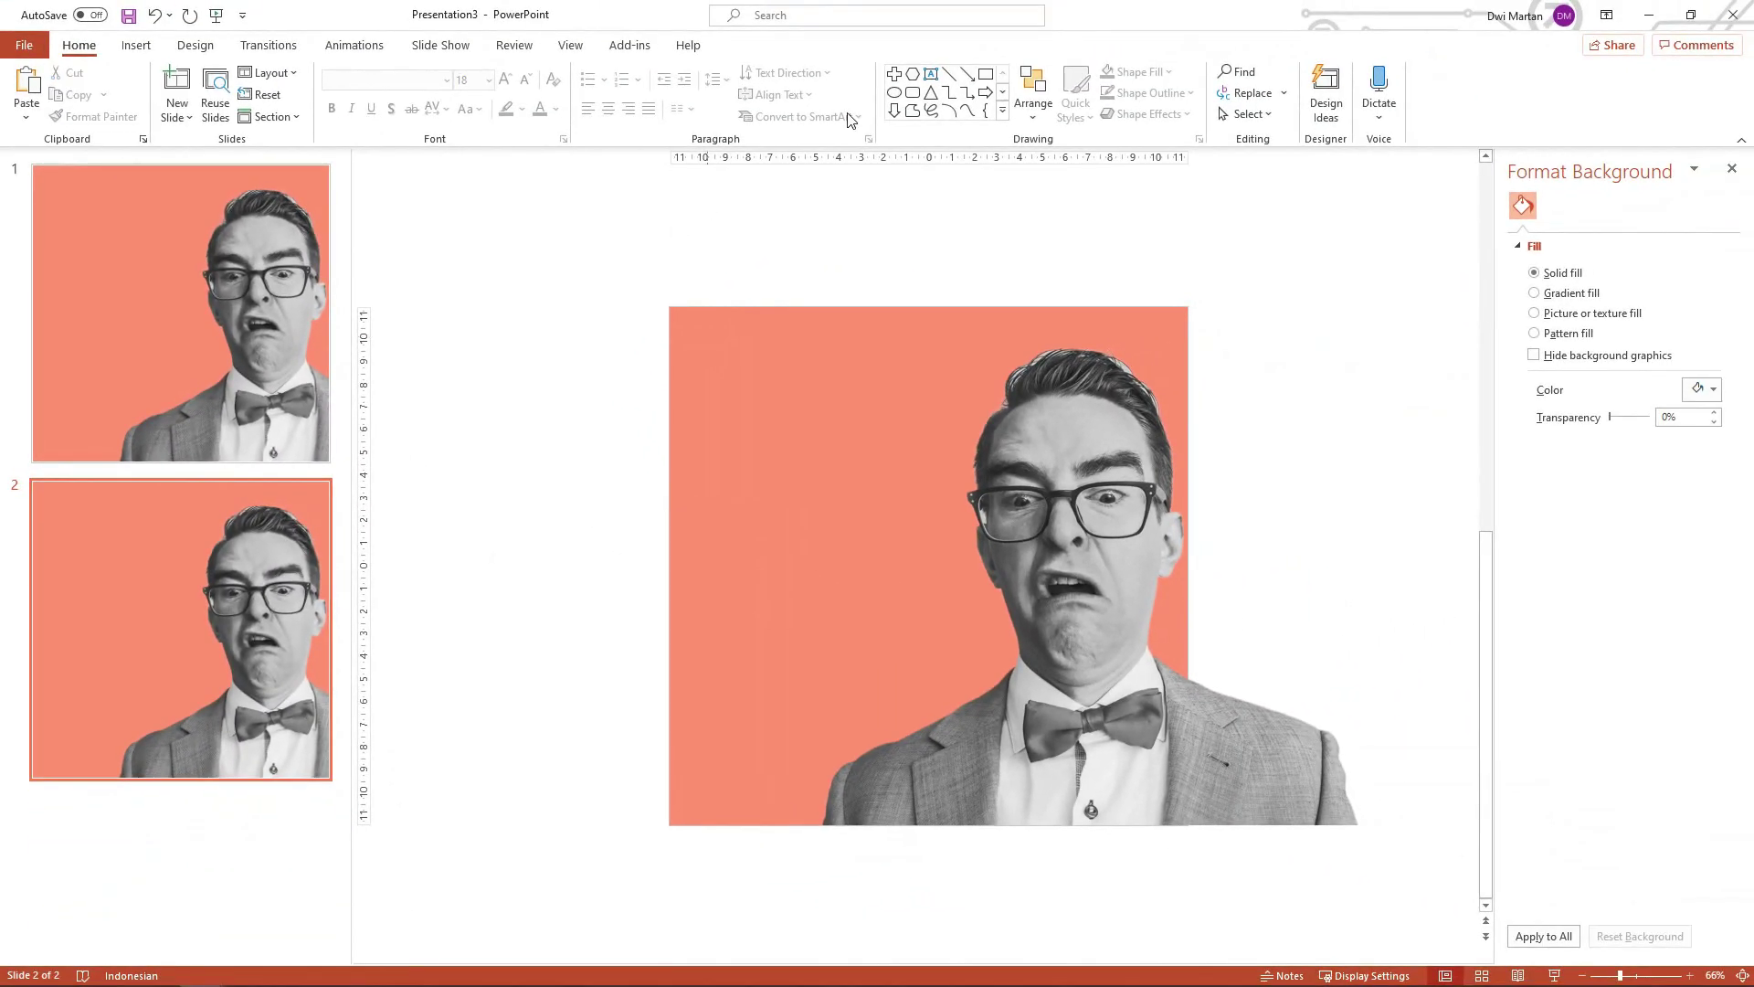
pyautogui.click(986, 73)
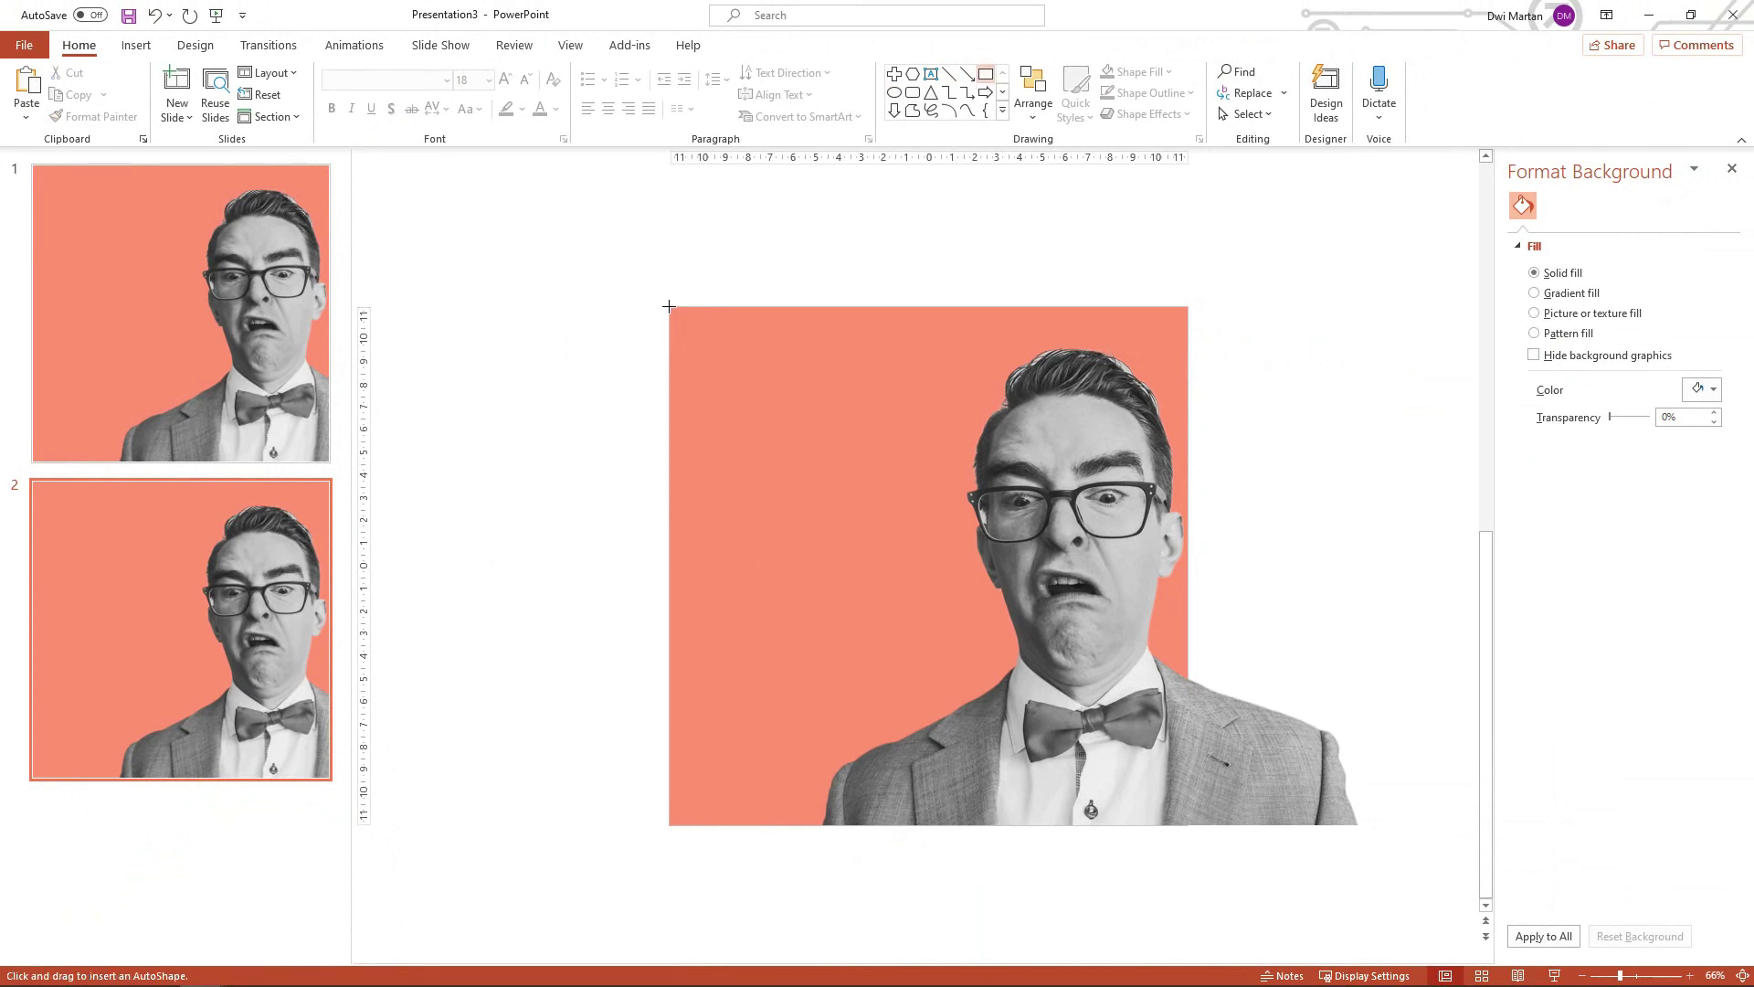
pyautogui.moveTo(669, 307); pyautogui.dragTo(1140, 795)
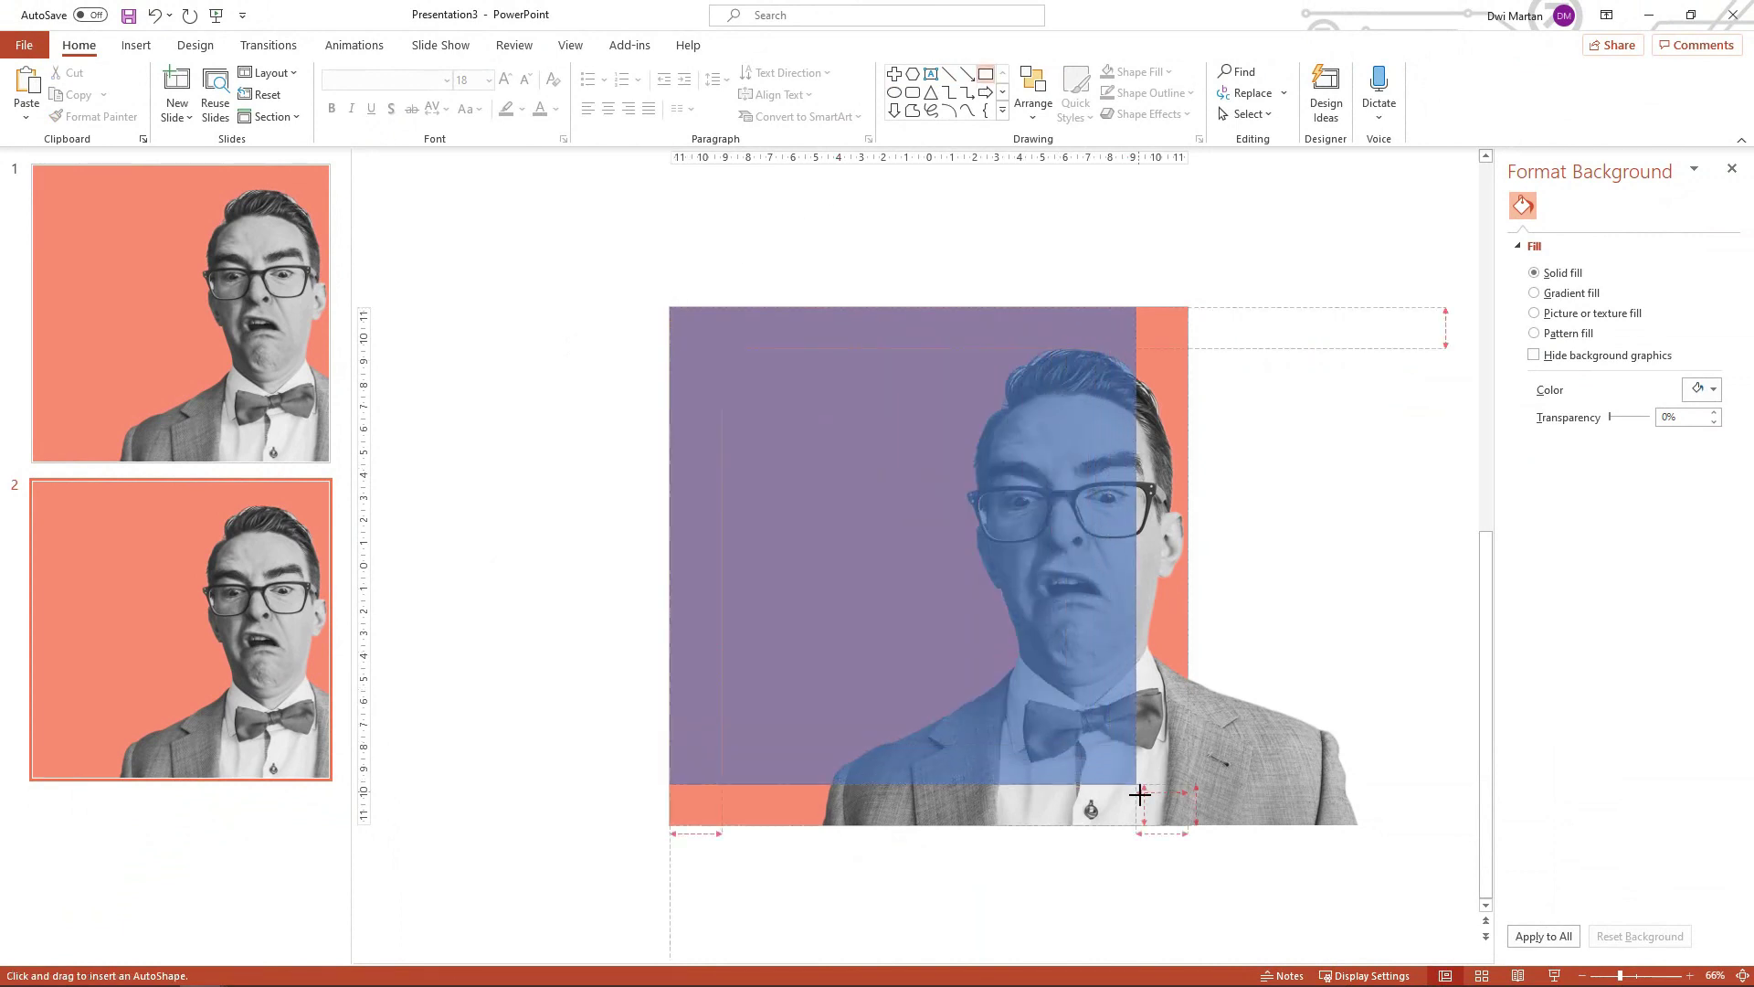
pyautogui.moveTo(1140, 795); pyautogui.dragTo(1188, 825)
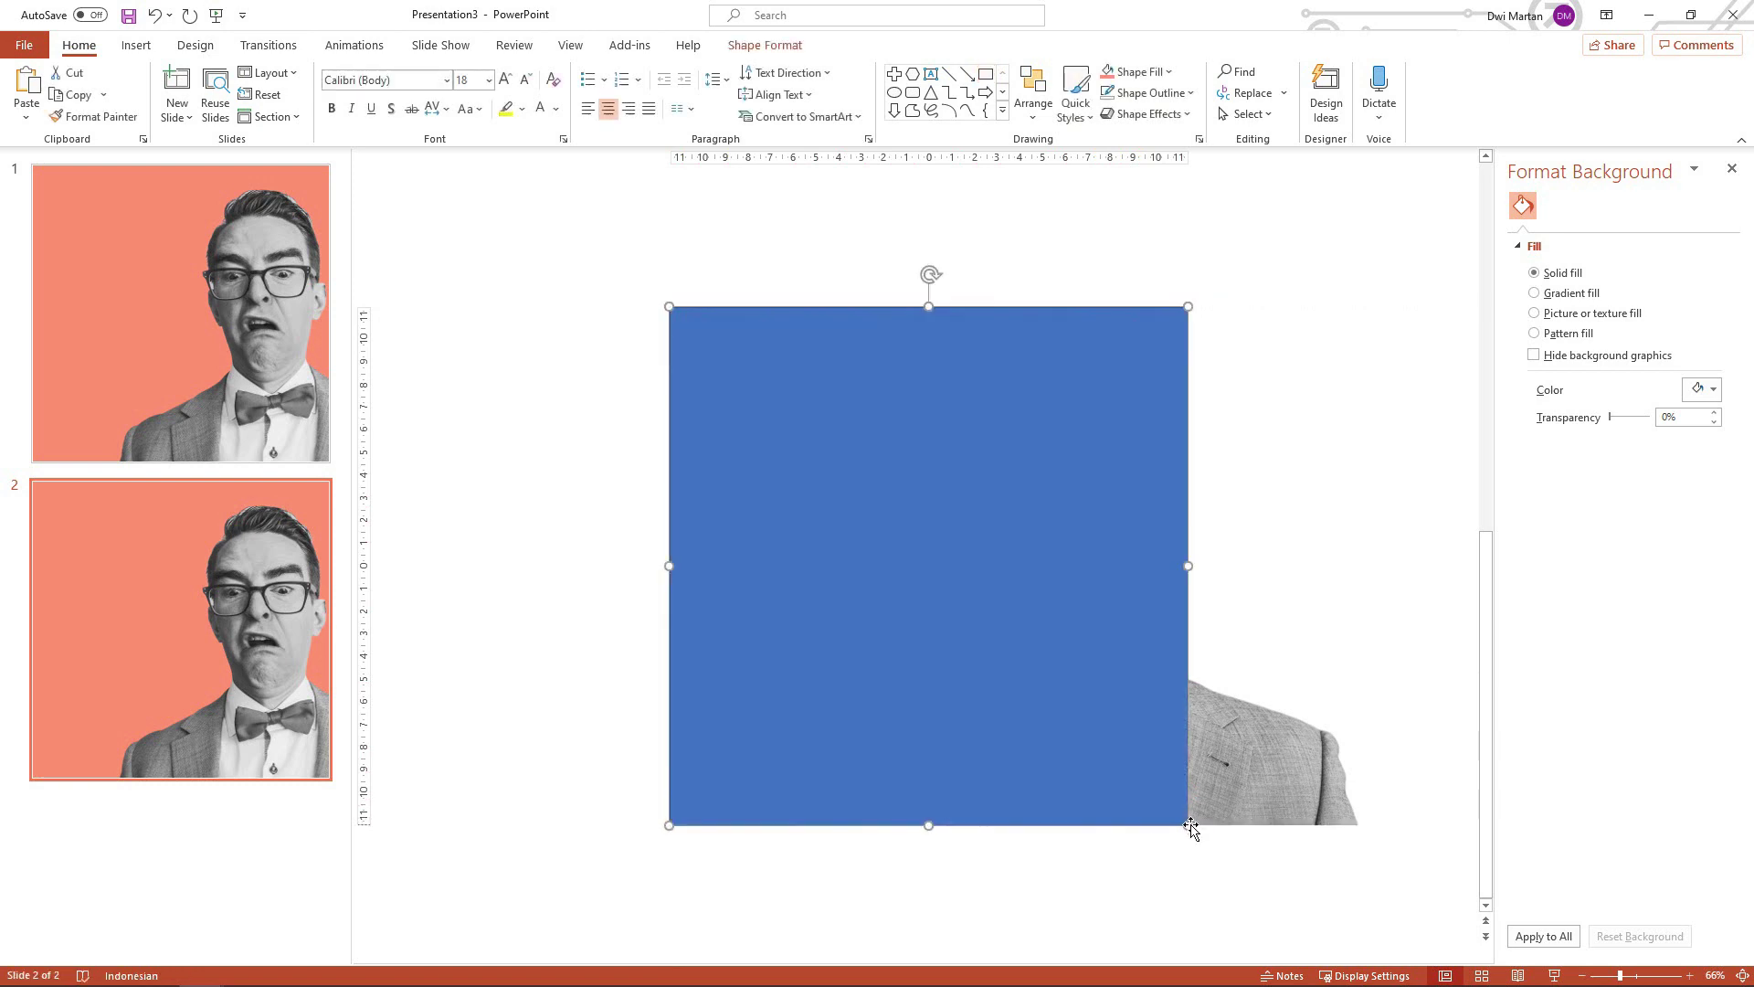
# Remove the blue rectangle's outline and select it together with the photo
pyautogui.click(764, 46)
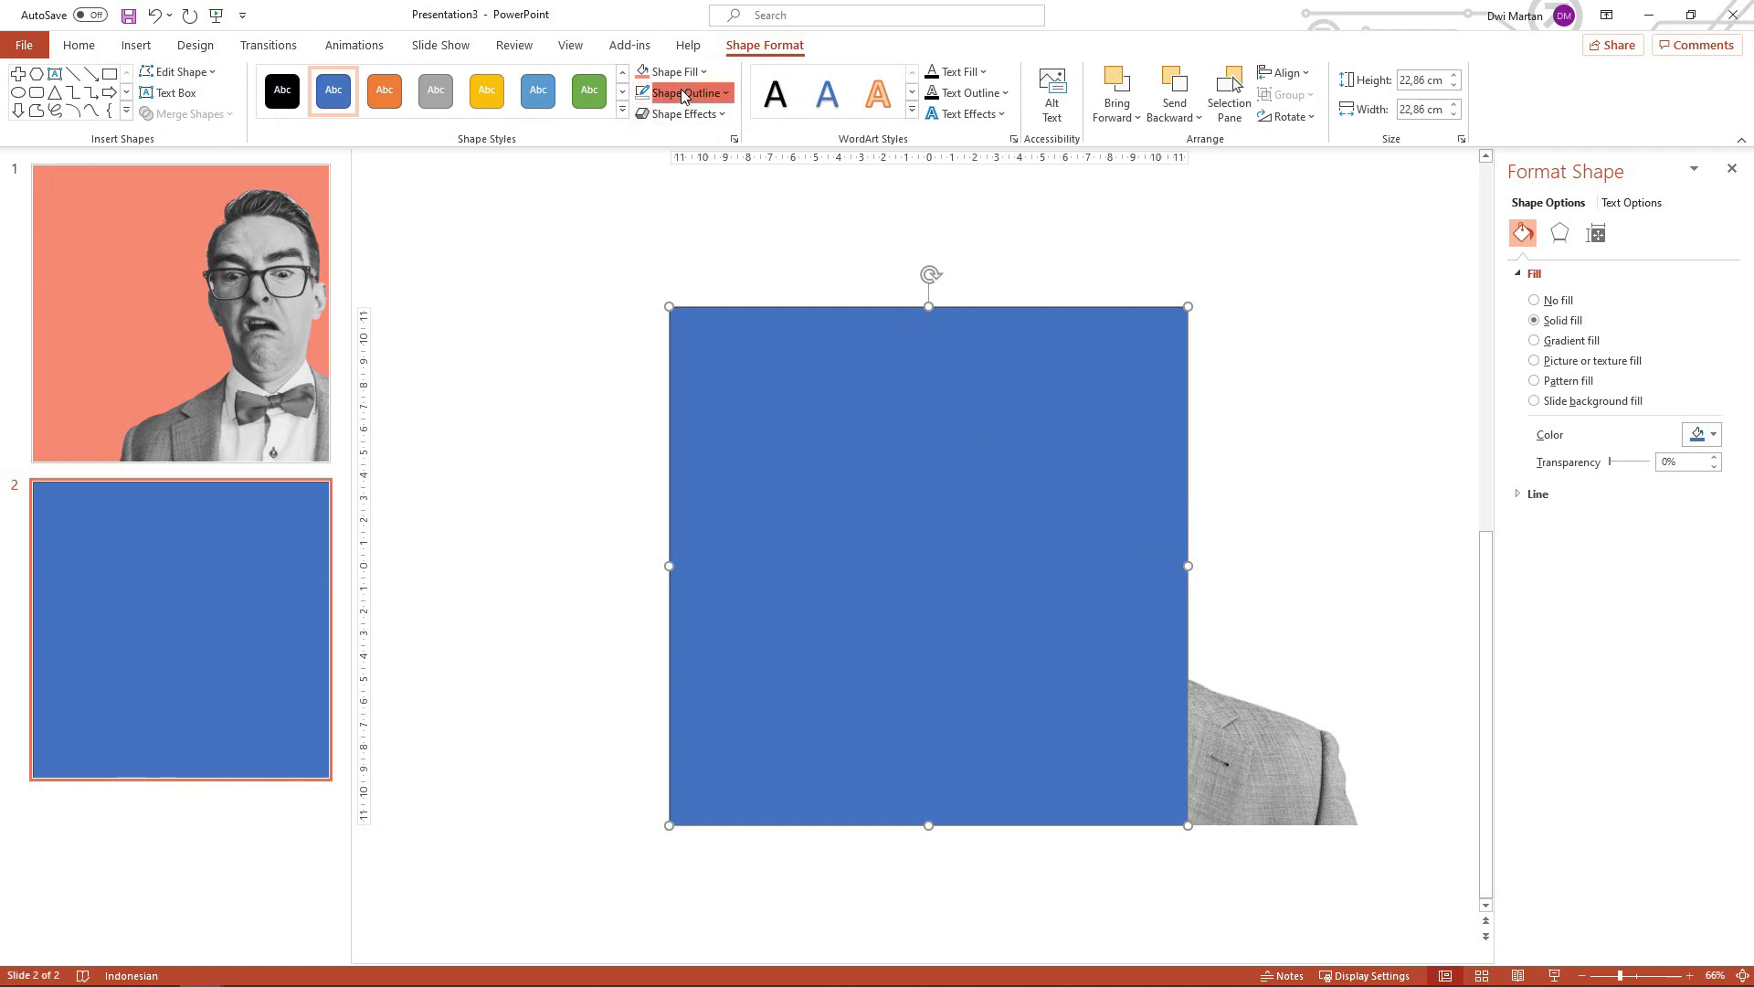
pyautogui.click(652, 98)
pyautogui.click(667, 346)
pyautogui.click(598, 318)
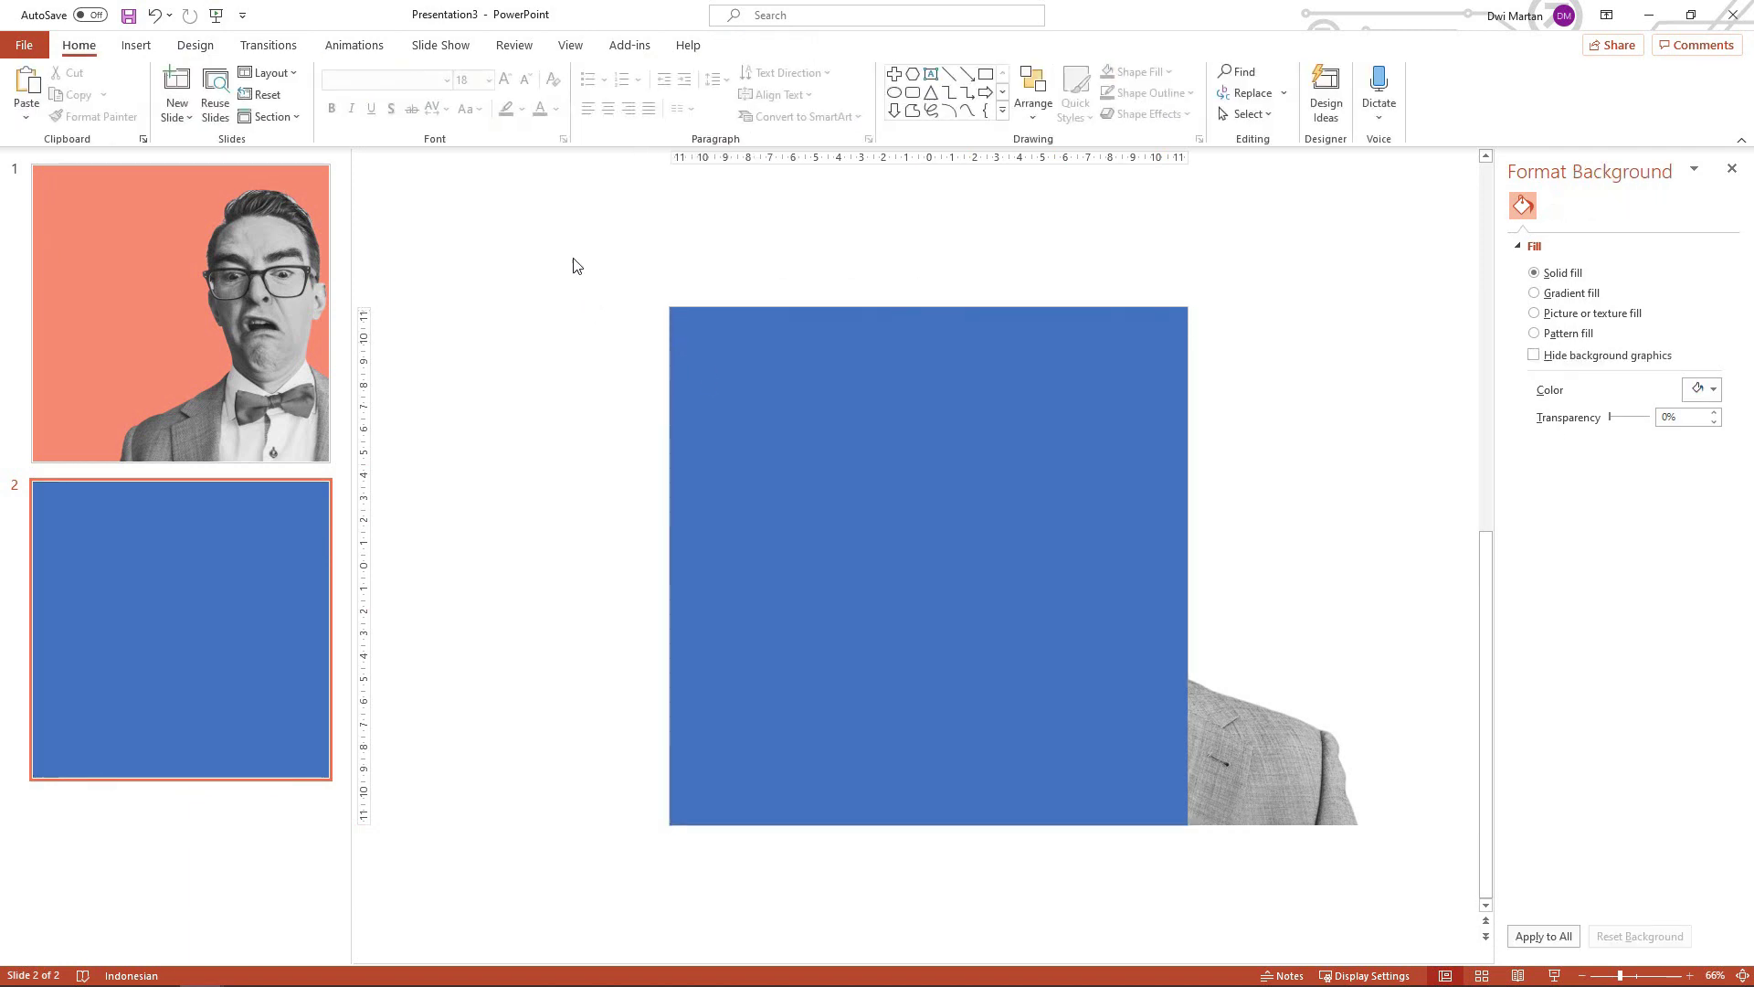
pyautogui.press('Tab')
pyautogui.keyDown('shift'); pyautogui.click(1250, 751); pyautogui.keyUp('shift')
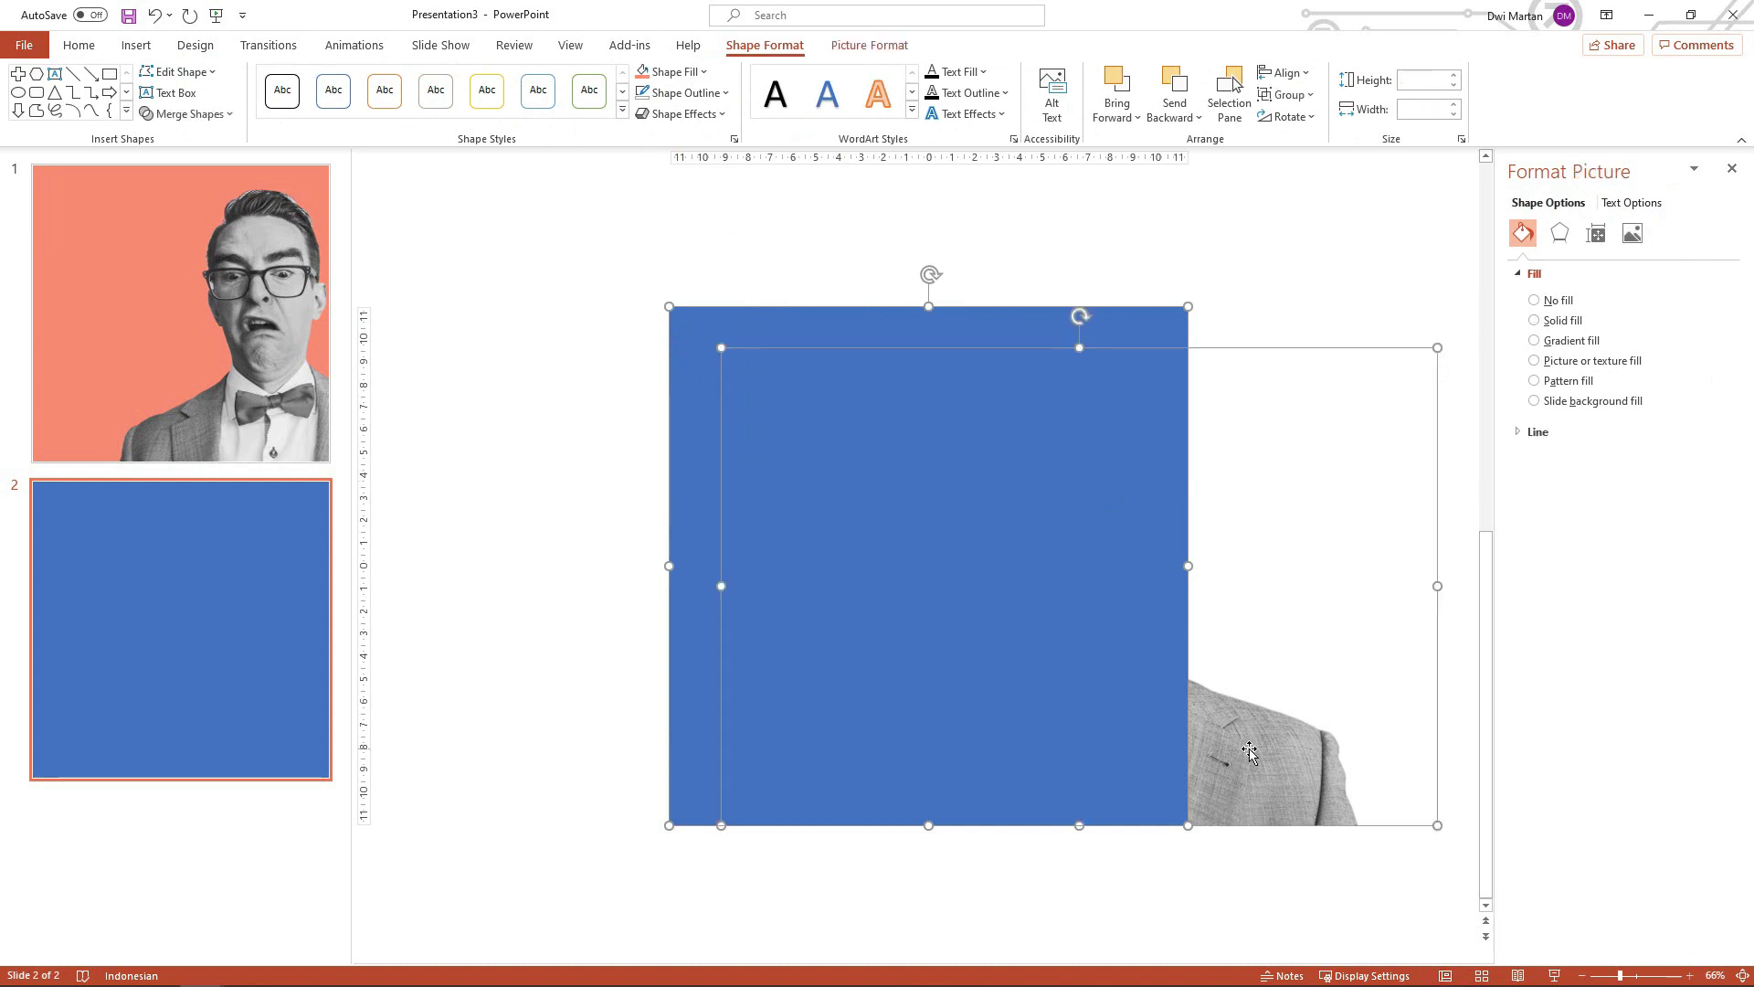
# Group the blue square with the photo and shift it left one slide width, leaving the shoulder on coral
pyautogui.rightClick(1249, 749)
pyautogui.moveTo(1303, 519)
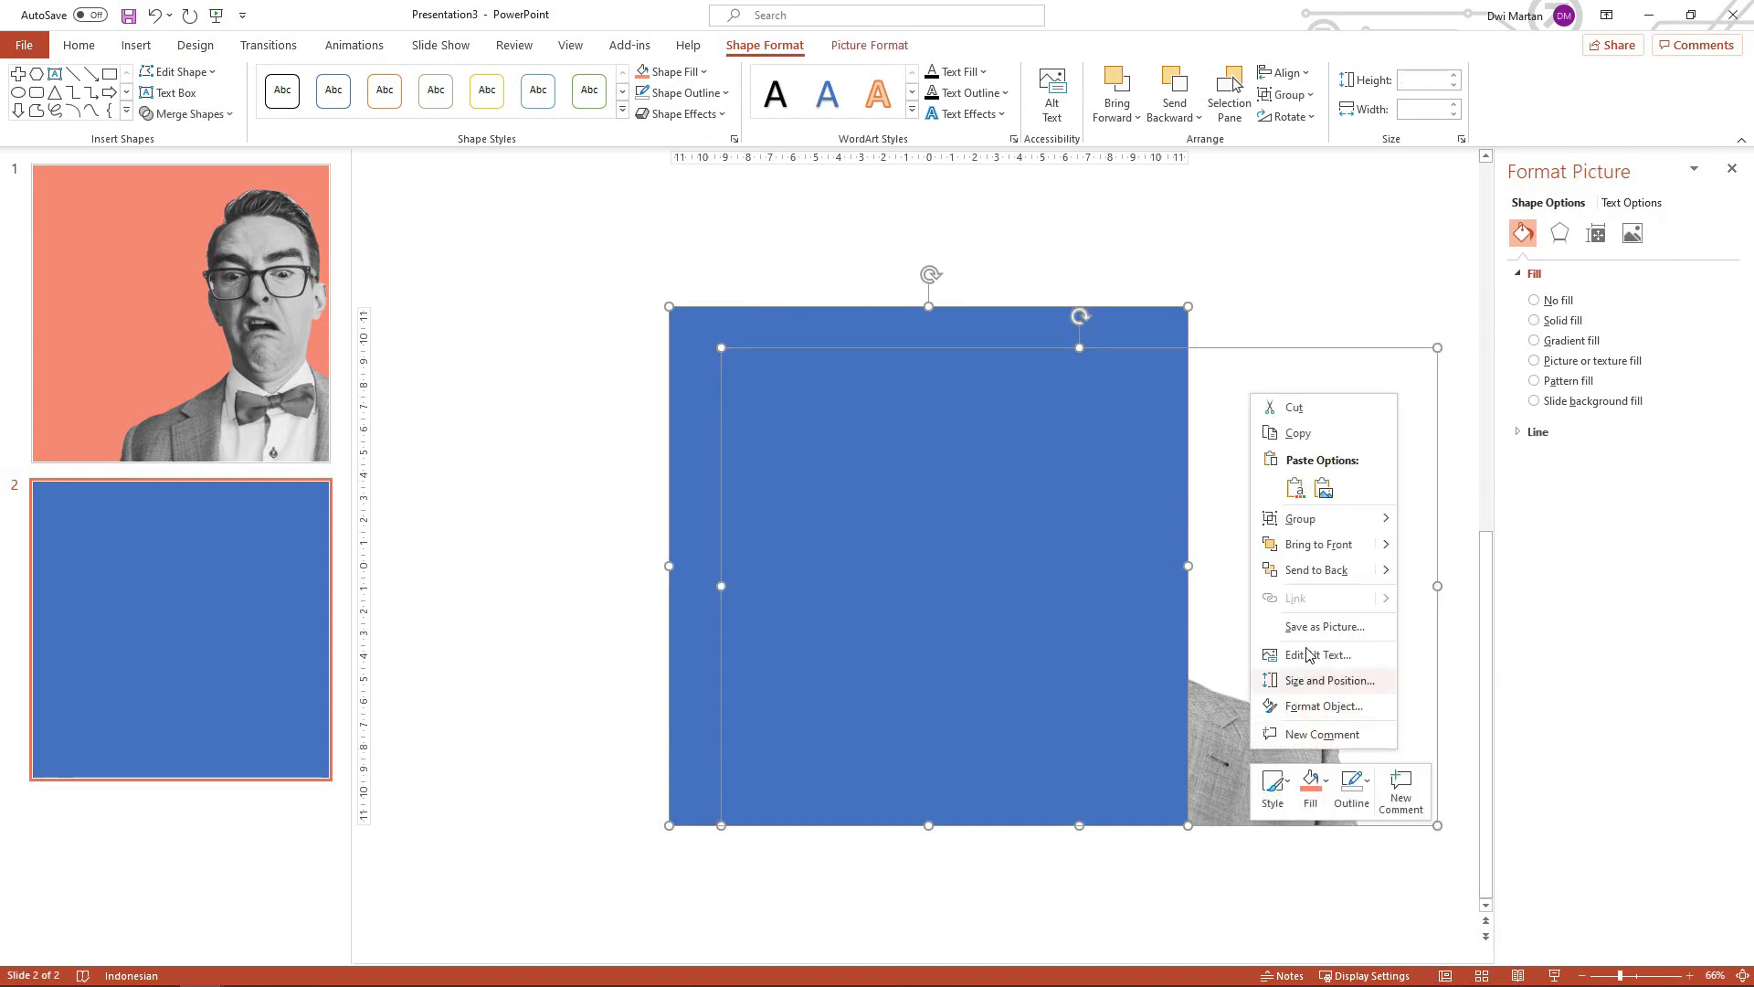
pyautogui.click(1439, 520)
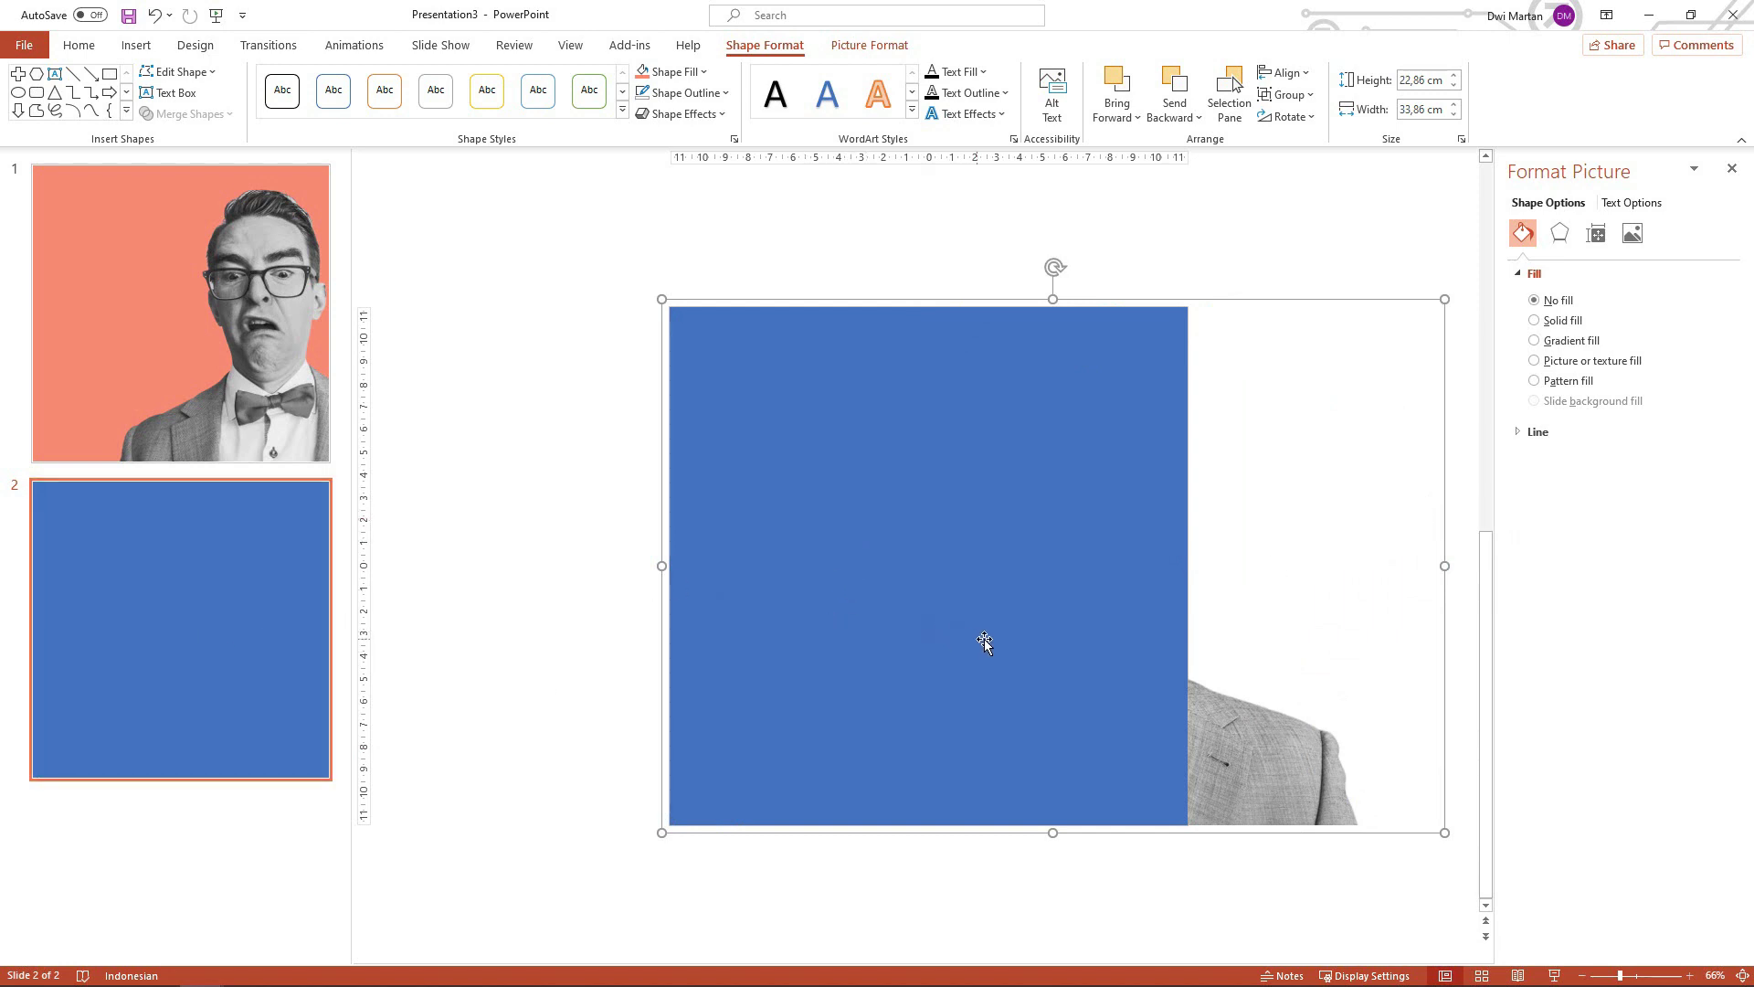
pyautogui.moveTo(1108, 621); pyautogui.dragTo(600, 617)
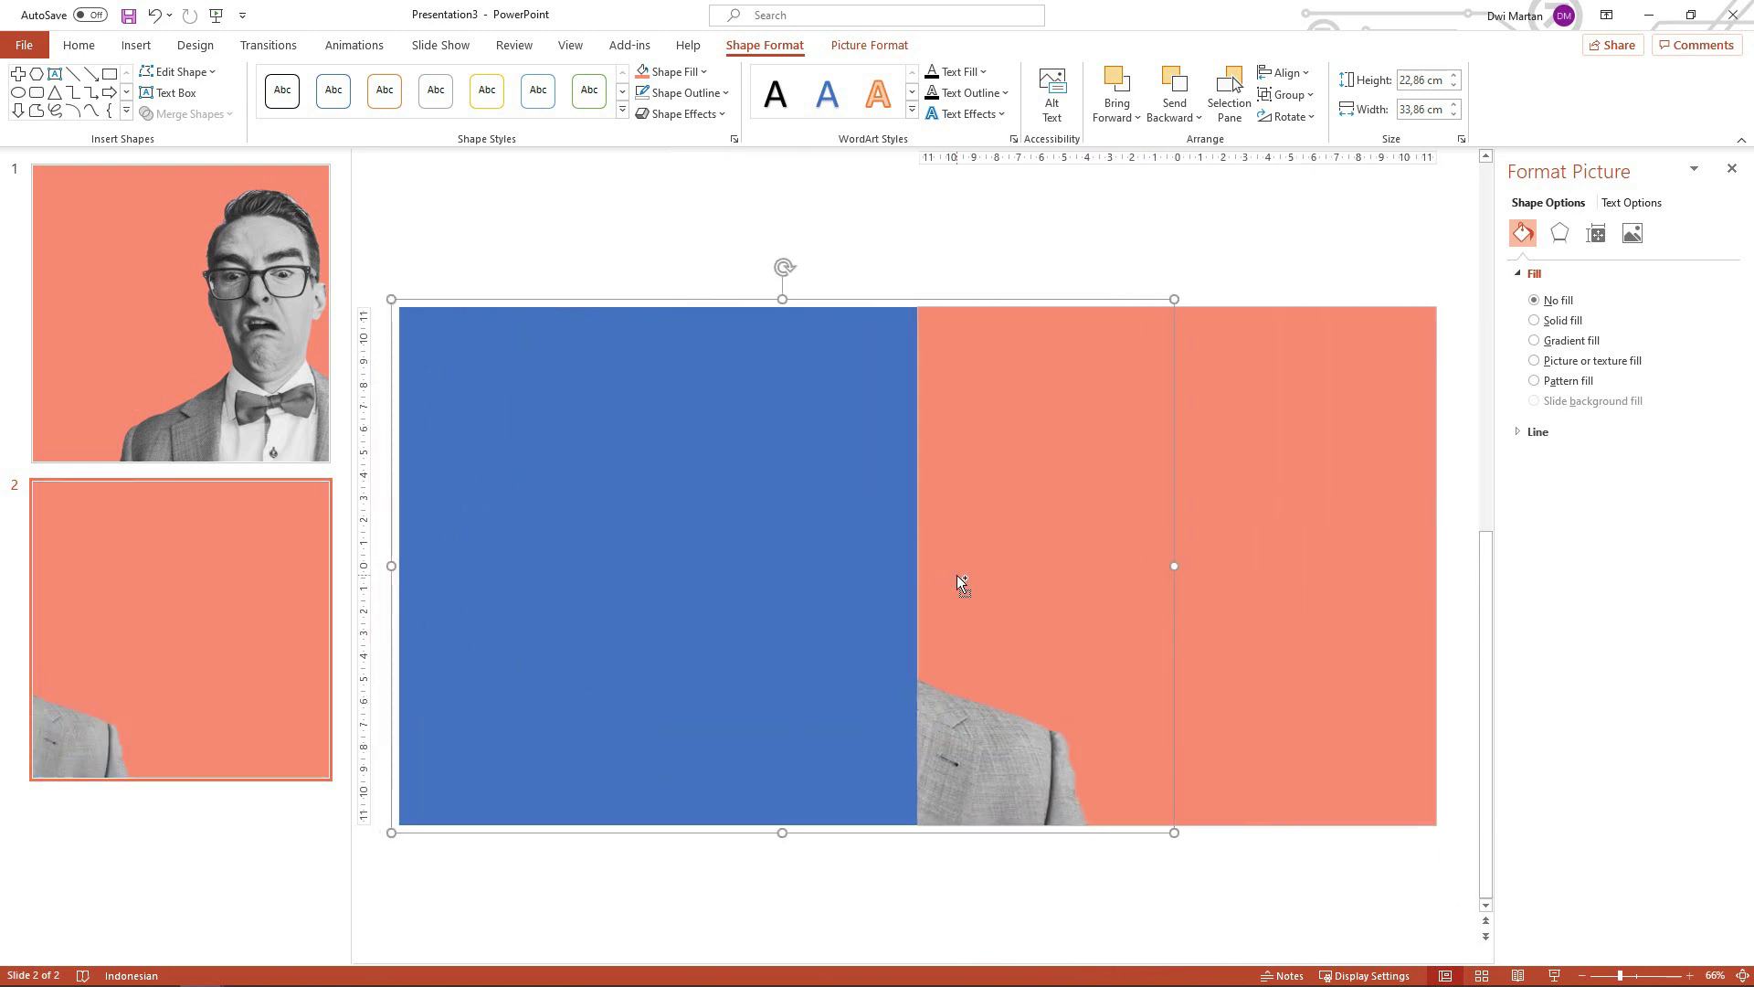
pyautogui.scroll(1, 957, 574)
pyautogui.scroll(2, 1167, 530)
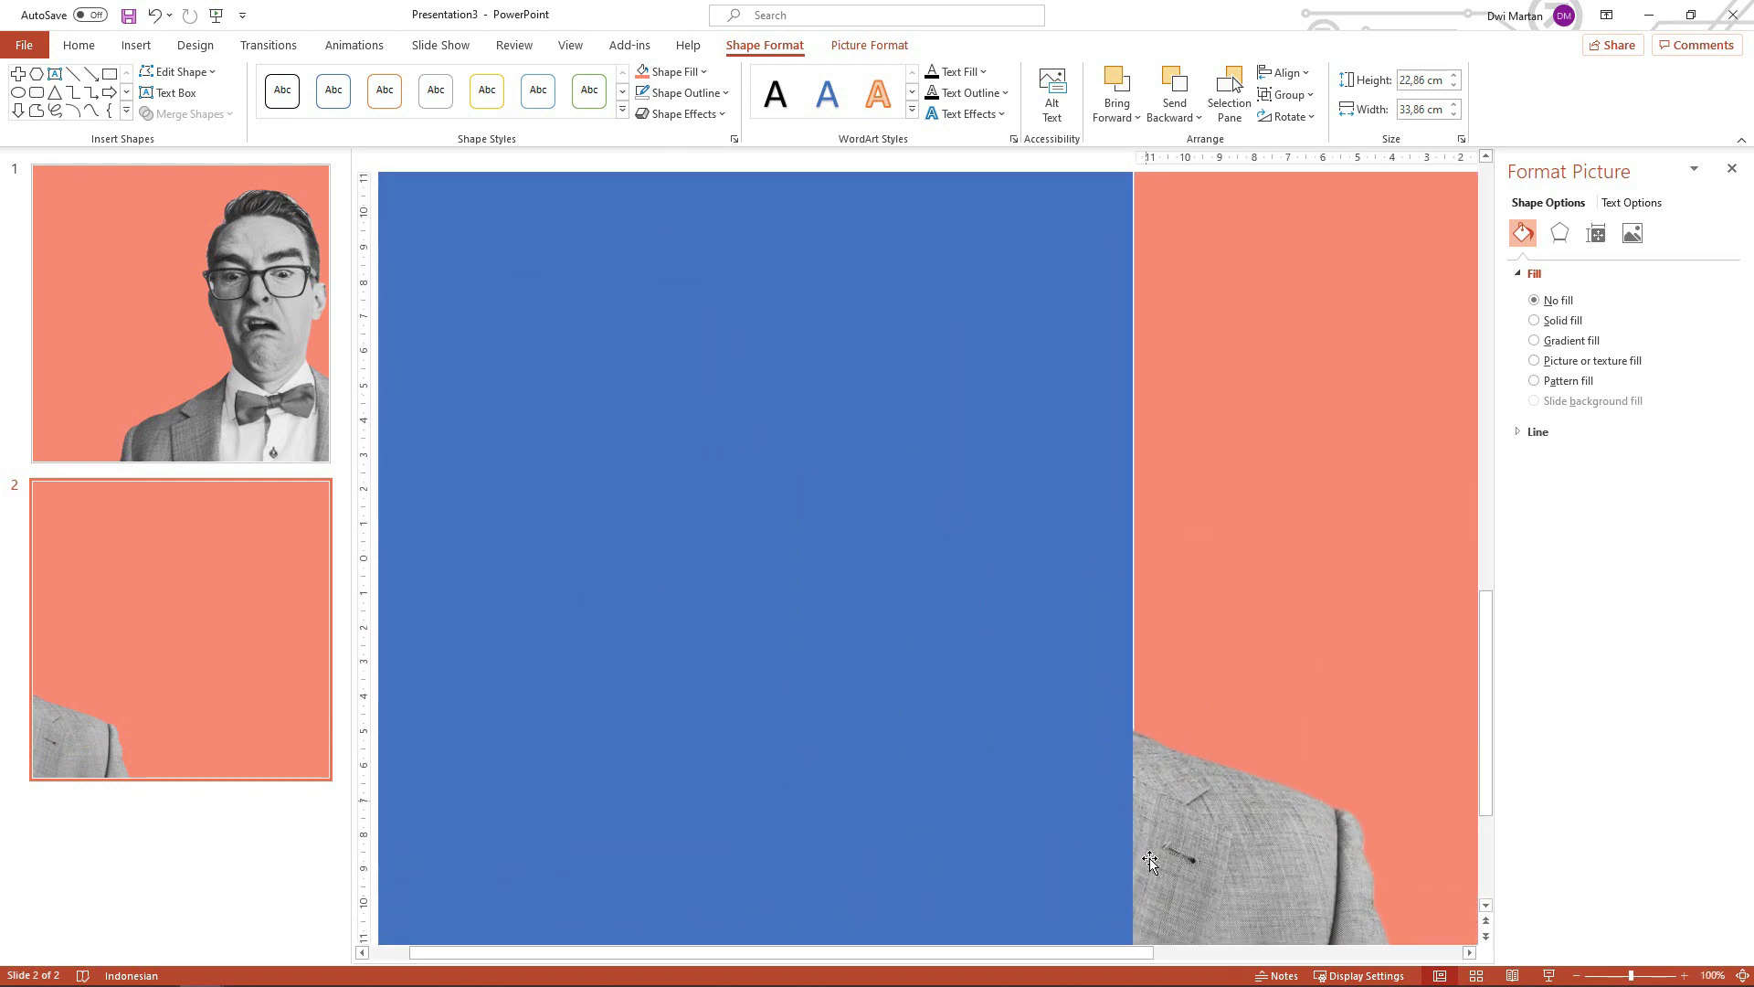
pyautogui.scroll(1, 1060, 667)
pyautogui.scroll(1, 1064, 645)
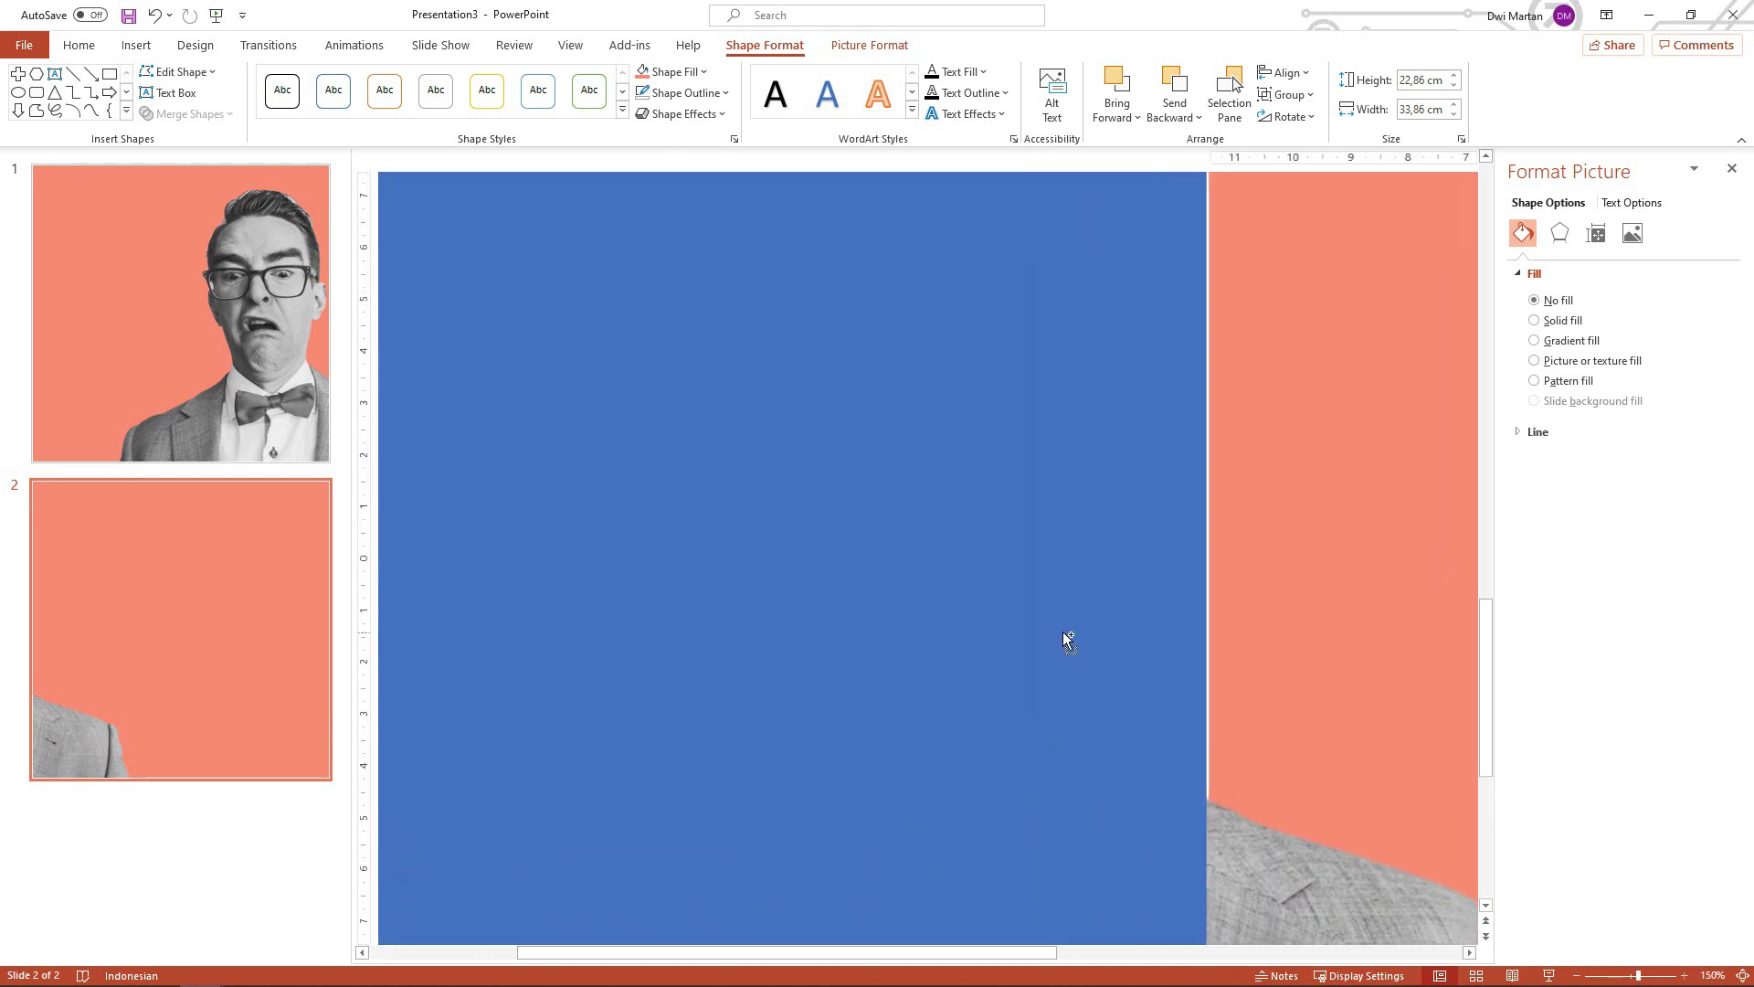
pyautogui.moveTo(1023, 952); pyautogui.dragTo(1133, 952)
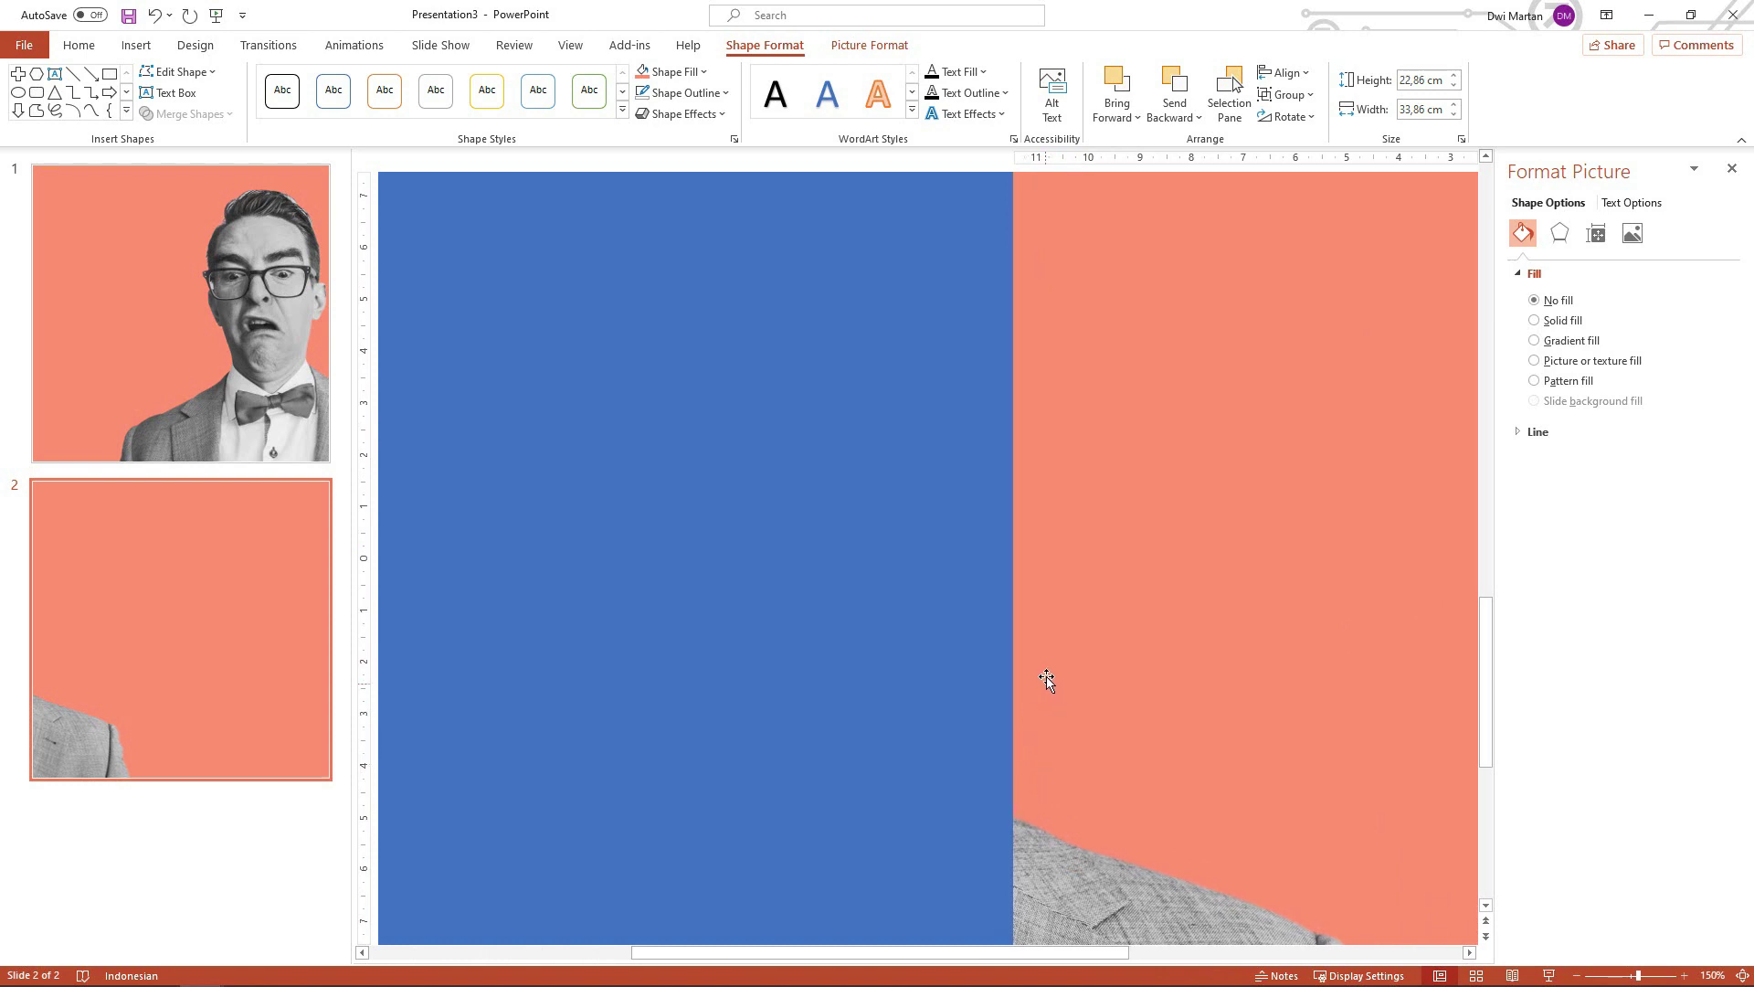
pyautogui.scroll(-2, 1045, 674)
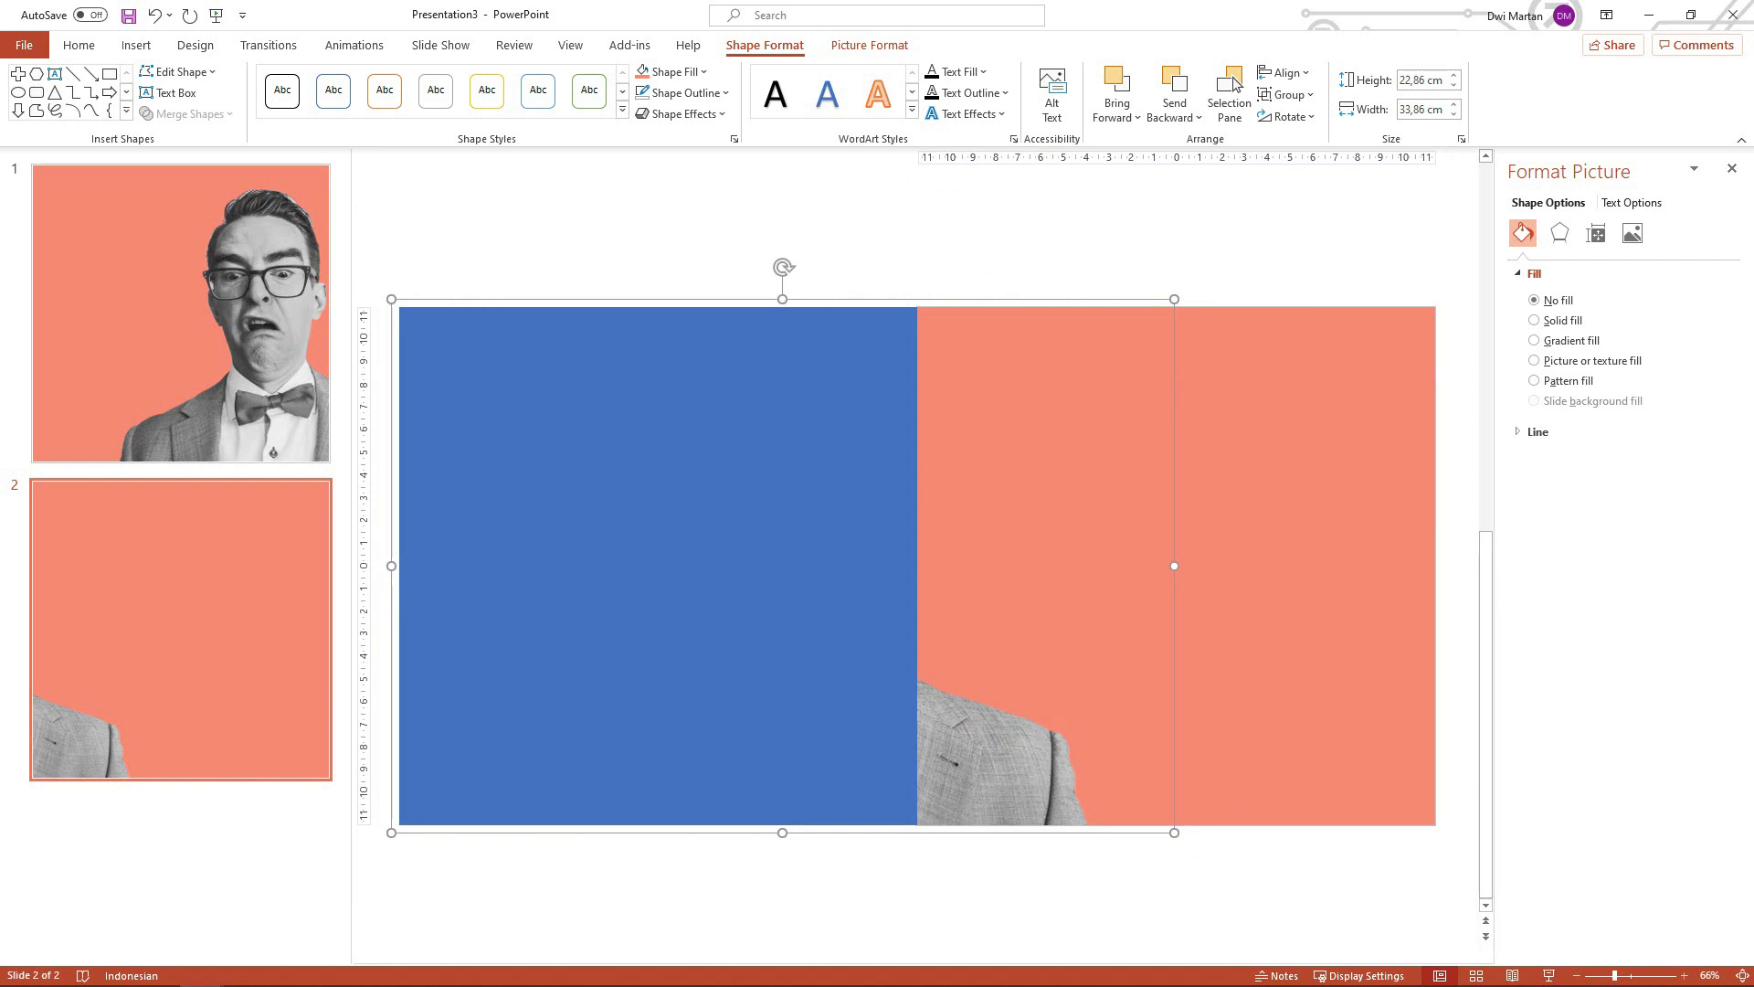
pyautogui.click(972, 280)
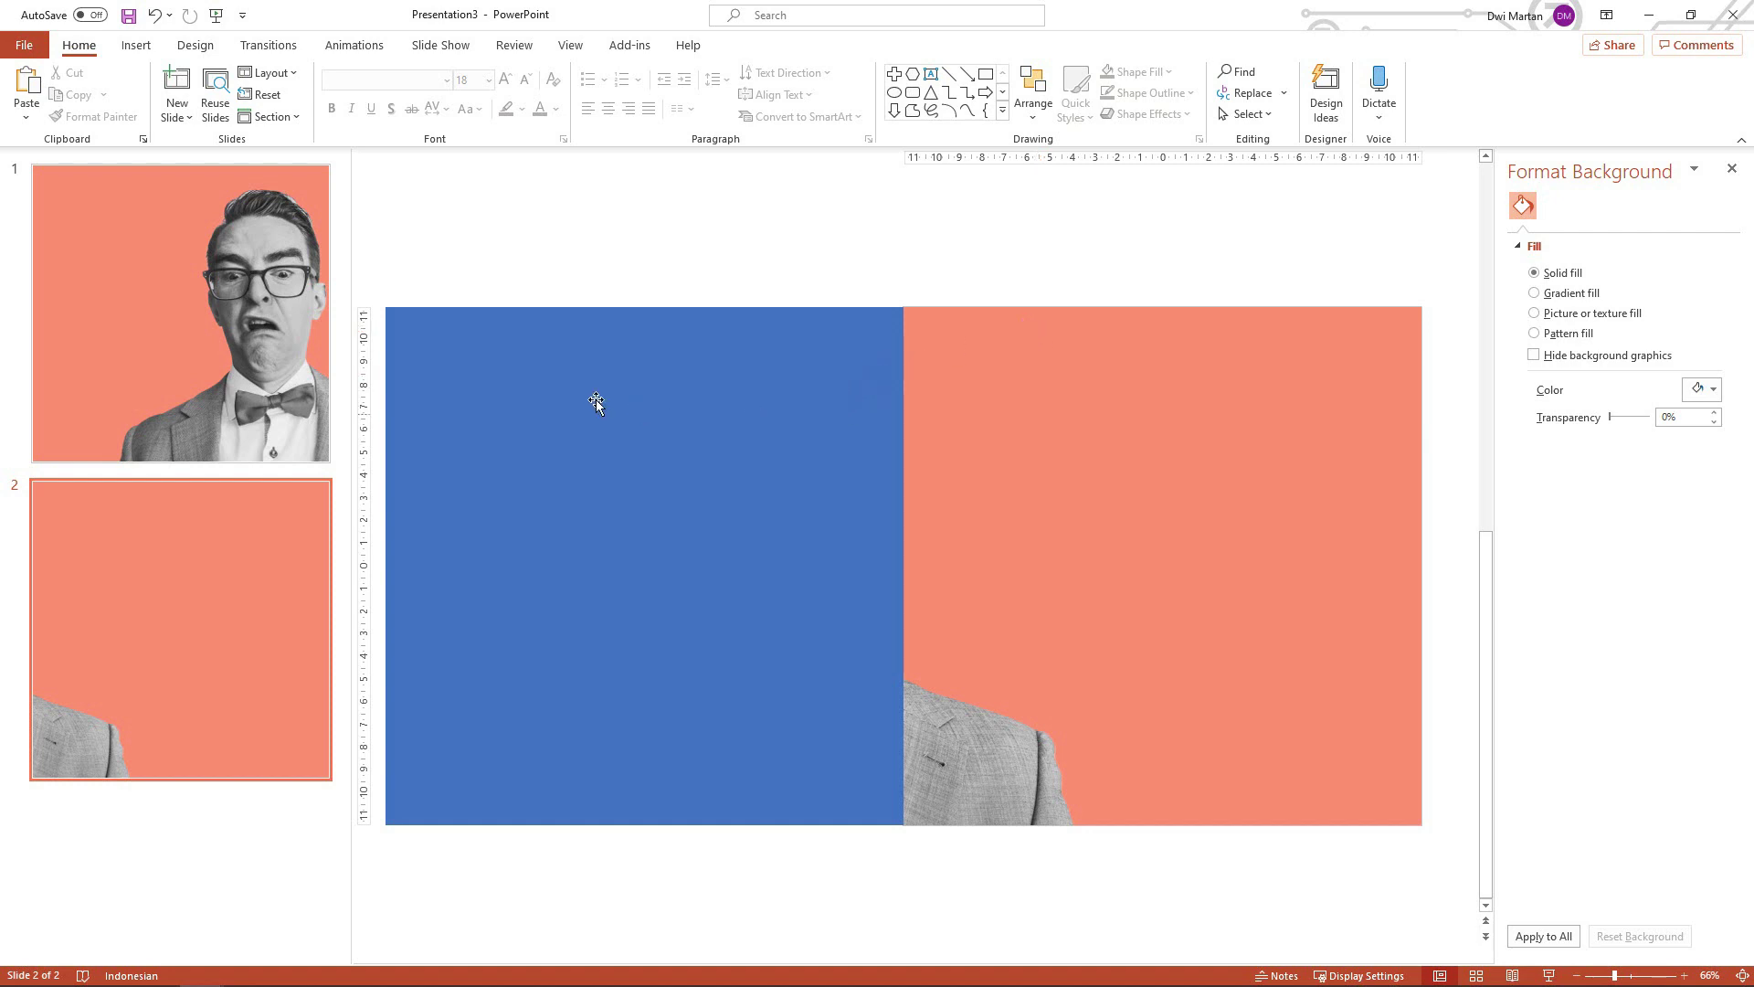
# Apply a From Right Push transition to all slides, then return to slide 1
pyautogui.click(263, 50)
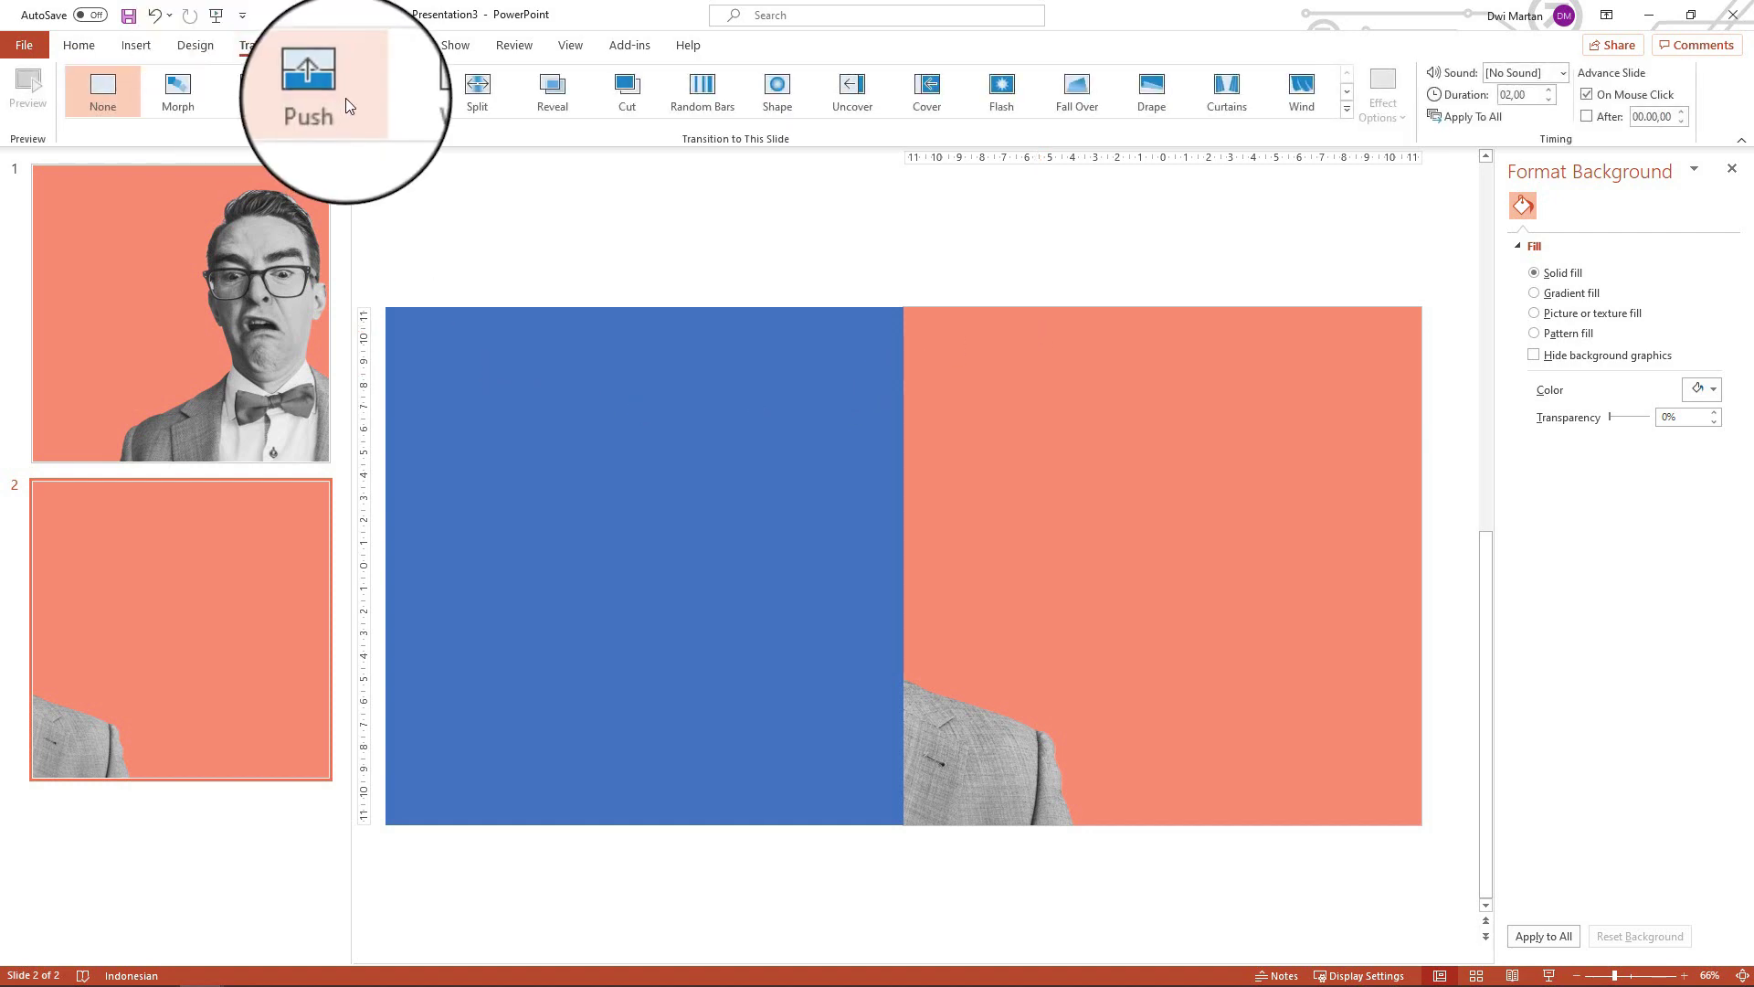
pyautogui.click(346, 97)
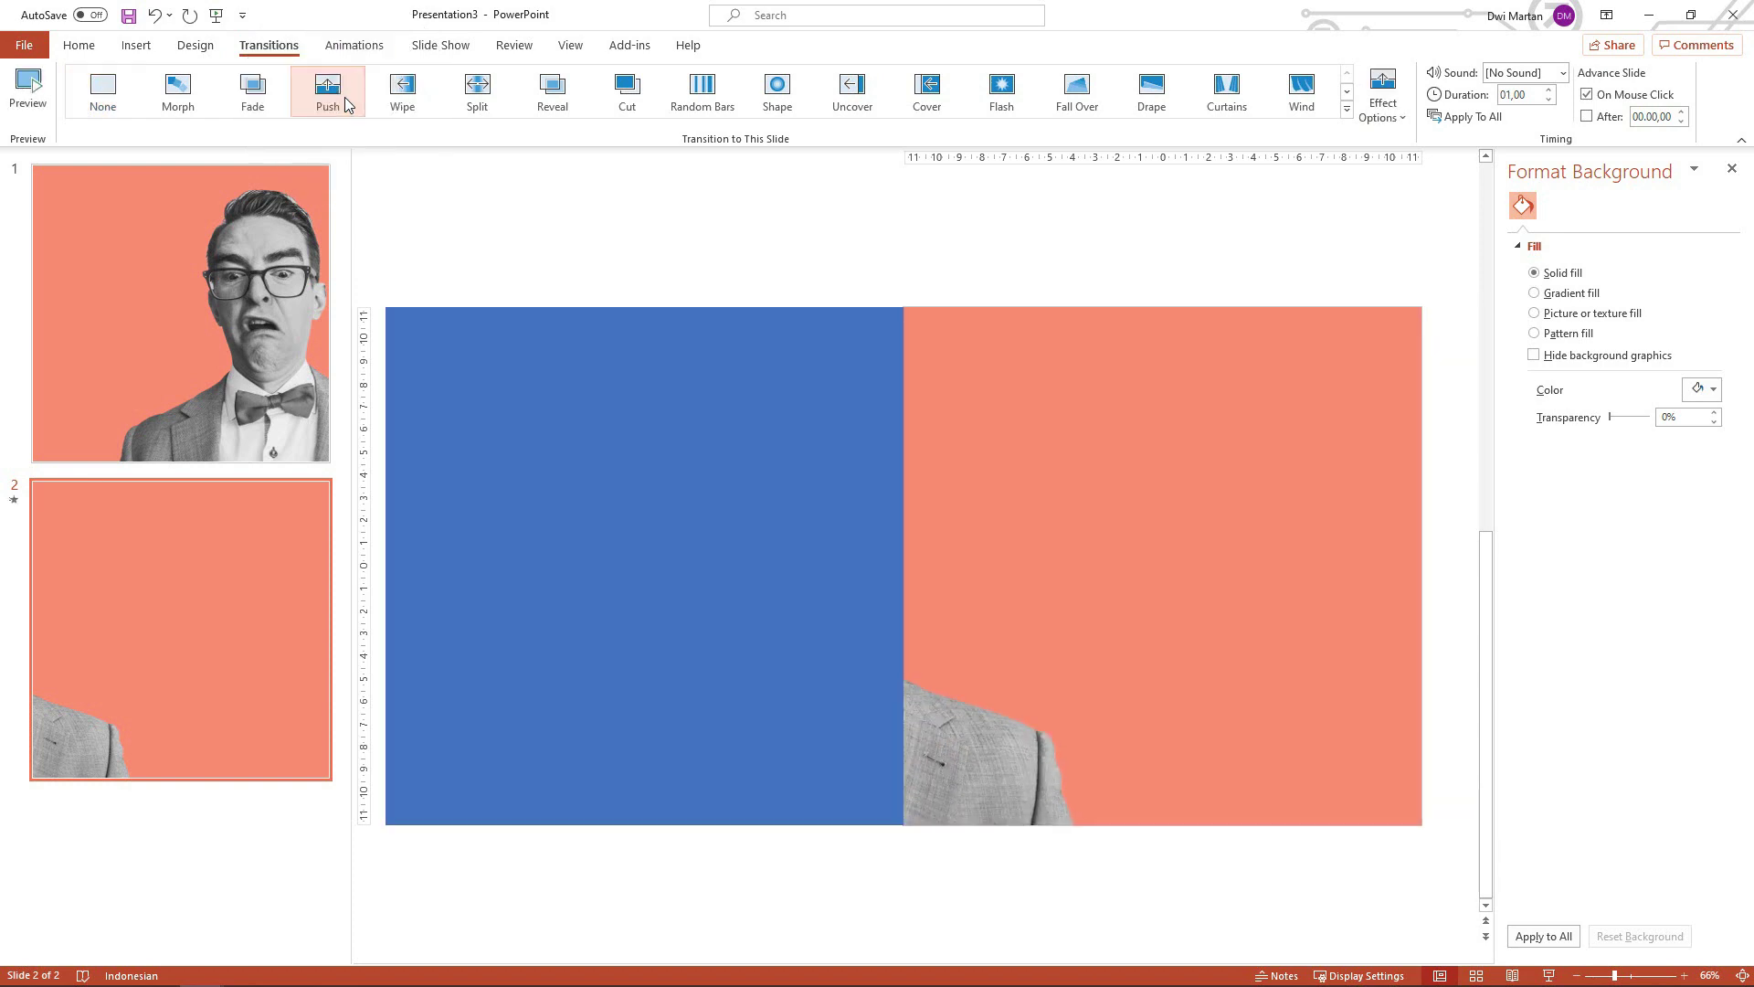
pyautogui.click(1370, 117)
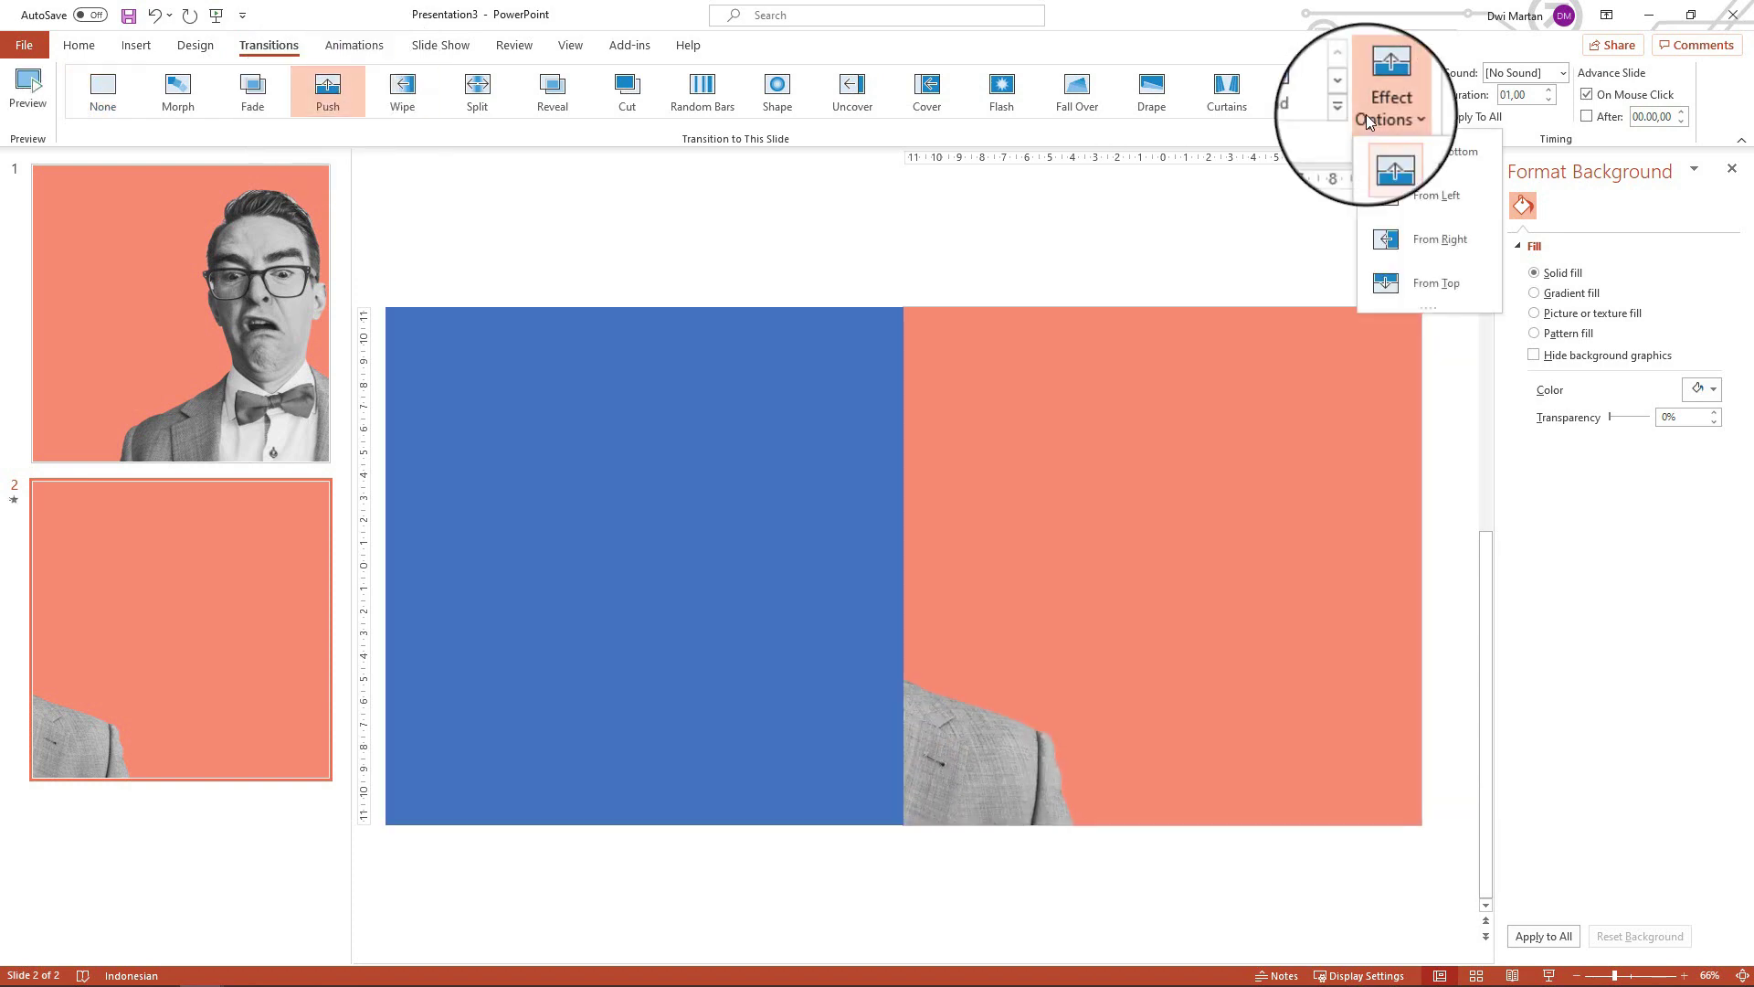
pyautogui.click(1395, 241)
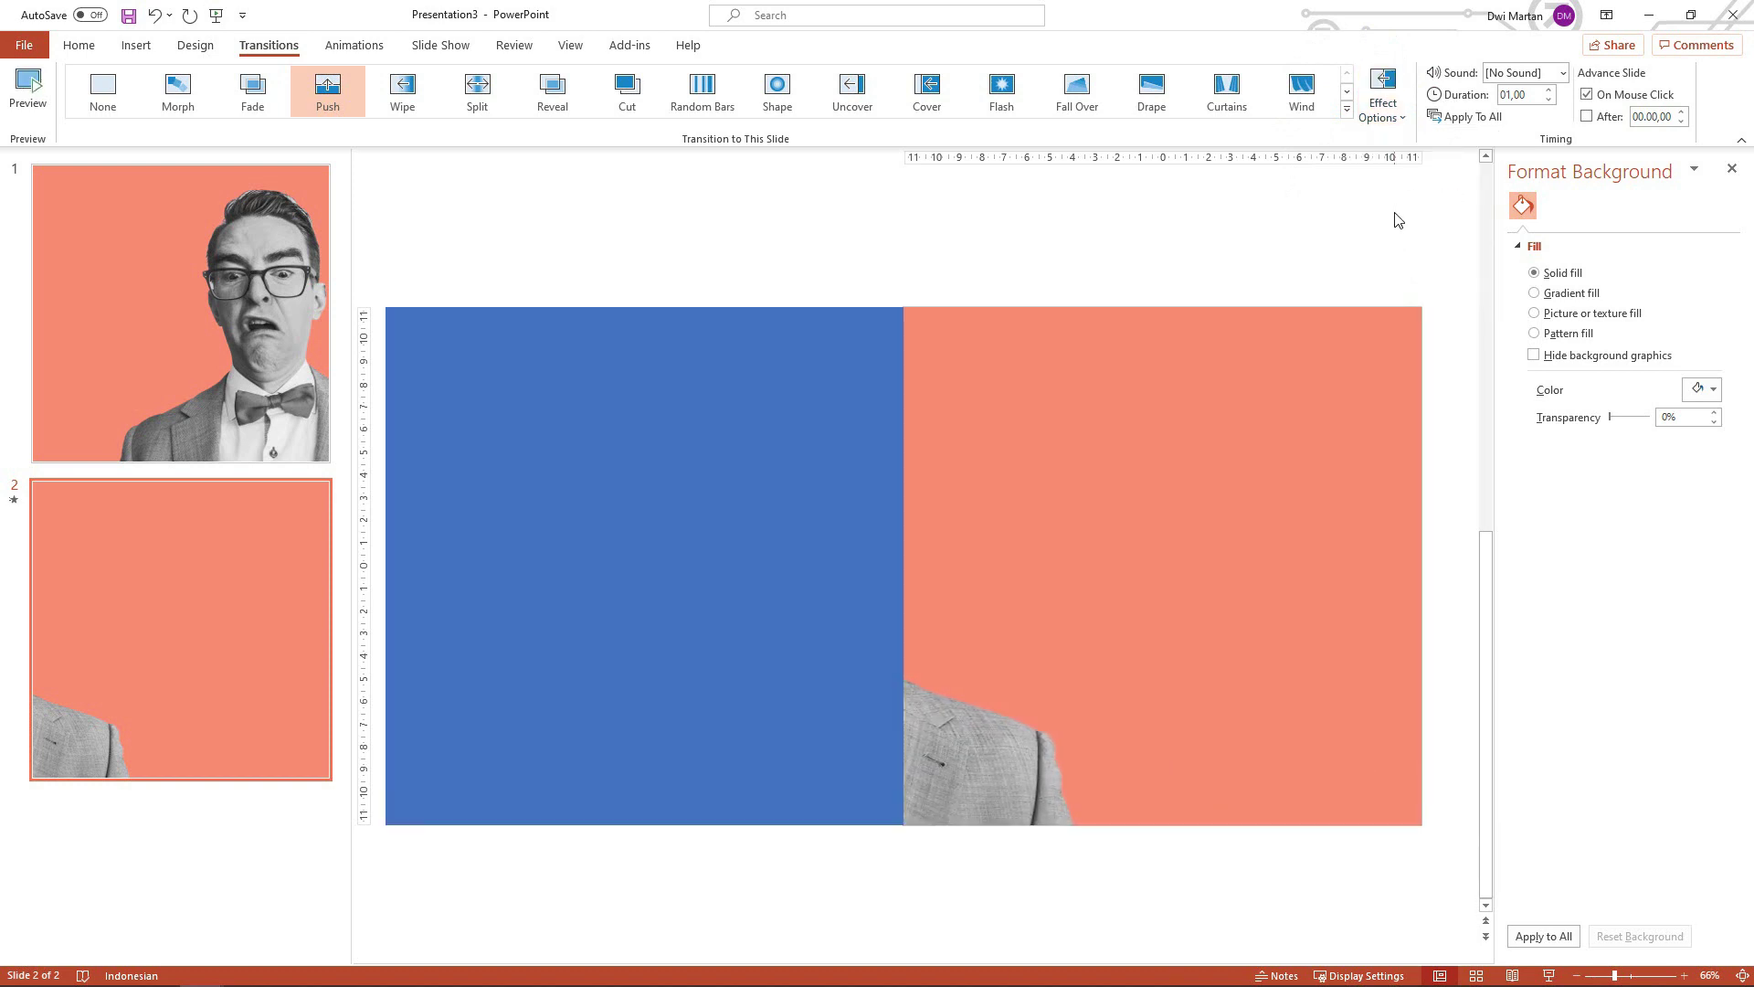
pyautogui.click(1481, 126)
pyautogui.click(97, 325)
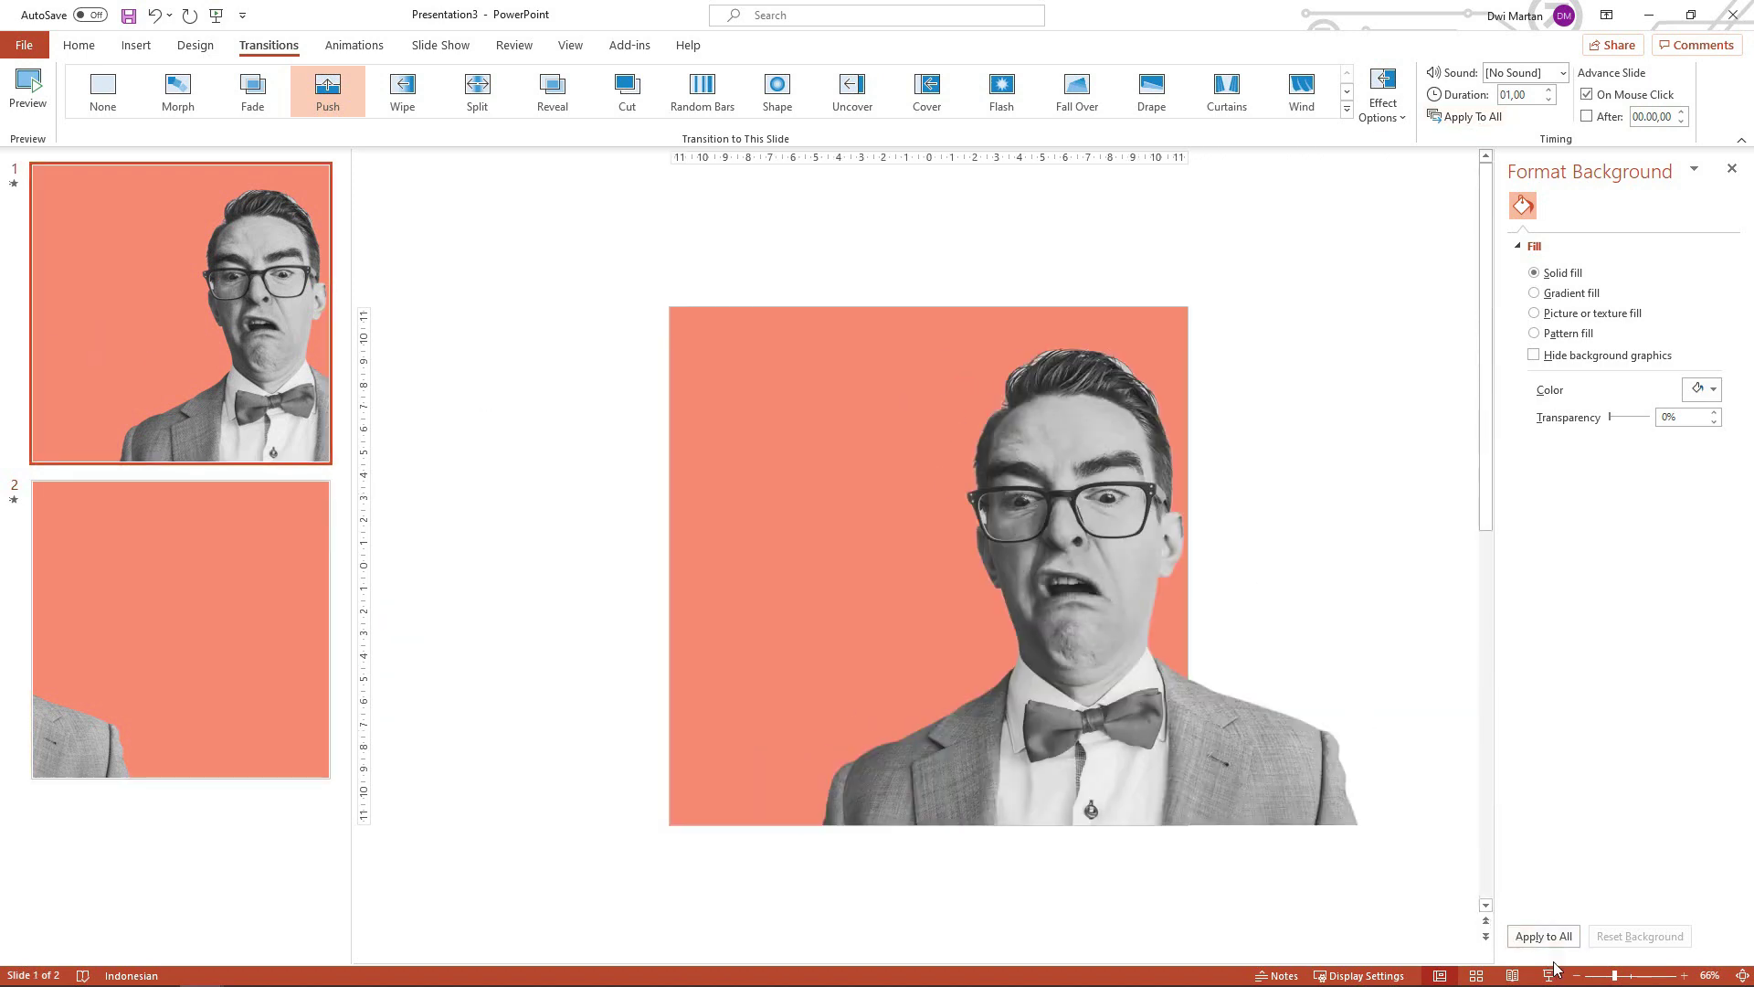
# Preview the two coral slides as a slide show and return to slide 1
pyautogui.click(1552, 975)
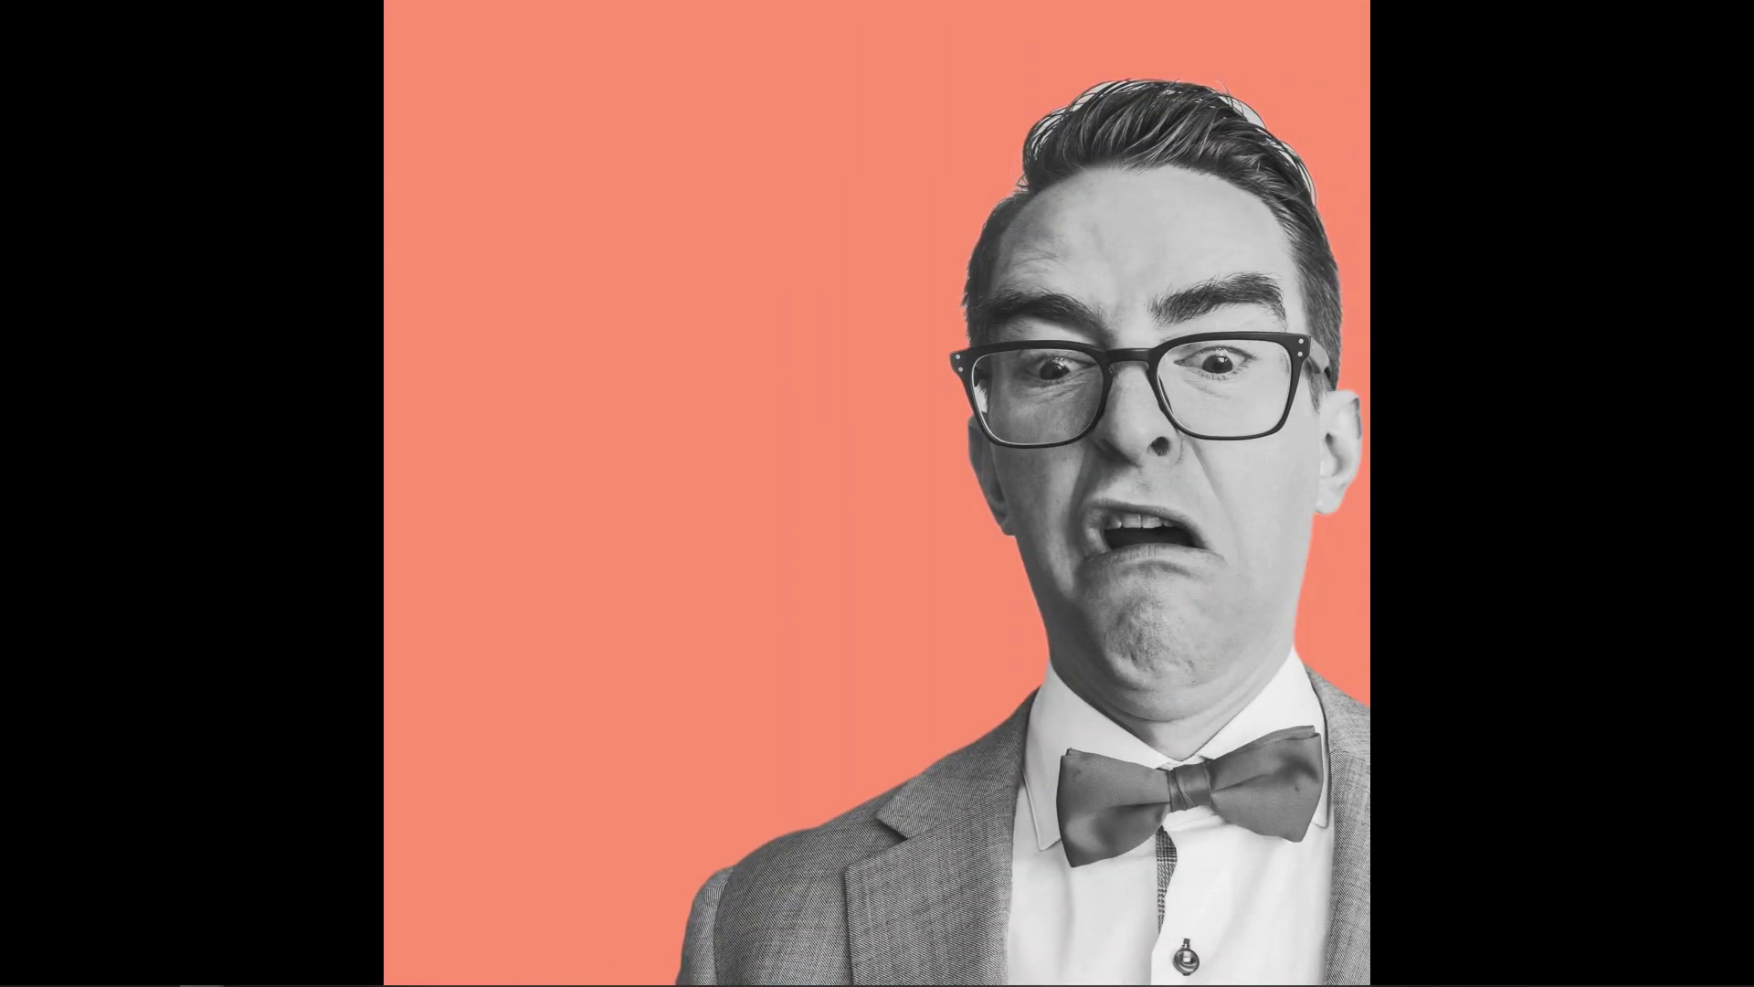
pyautogui.press('Right')
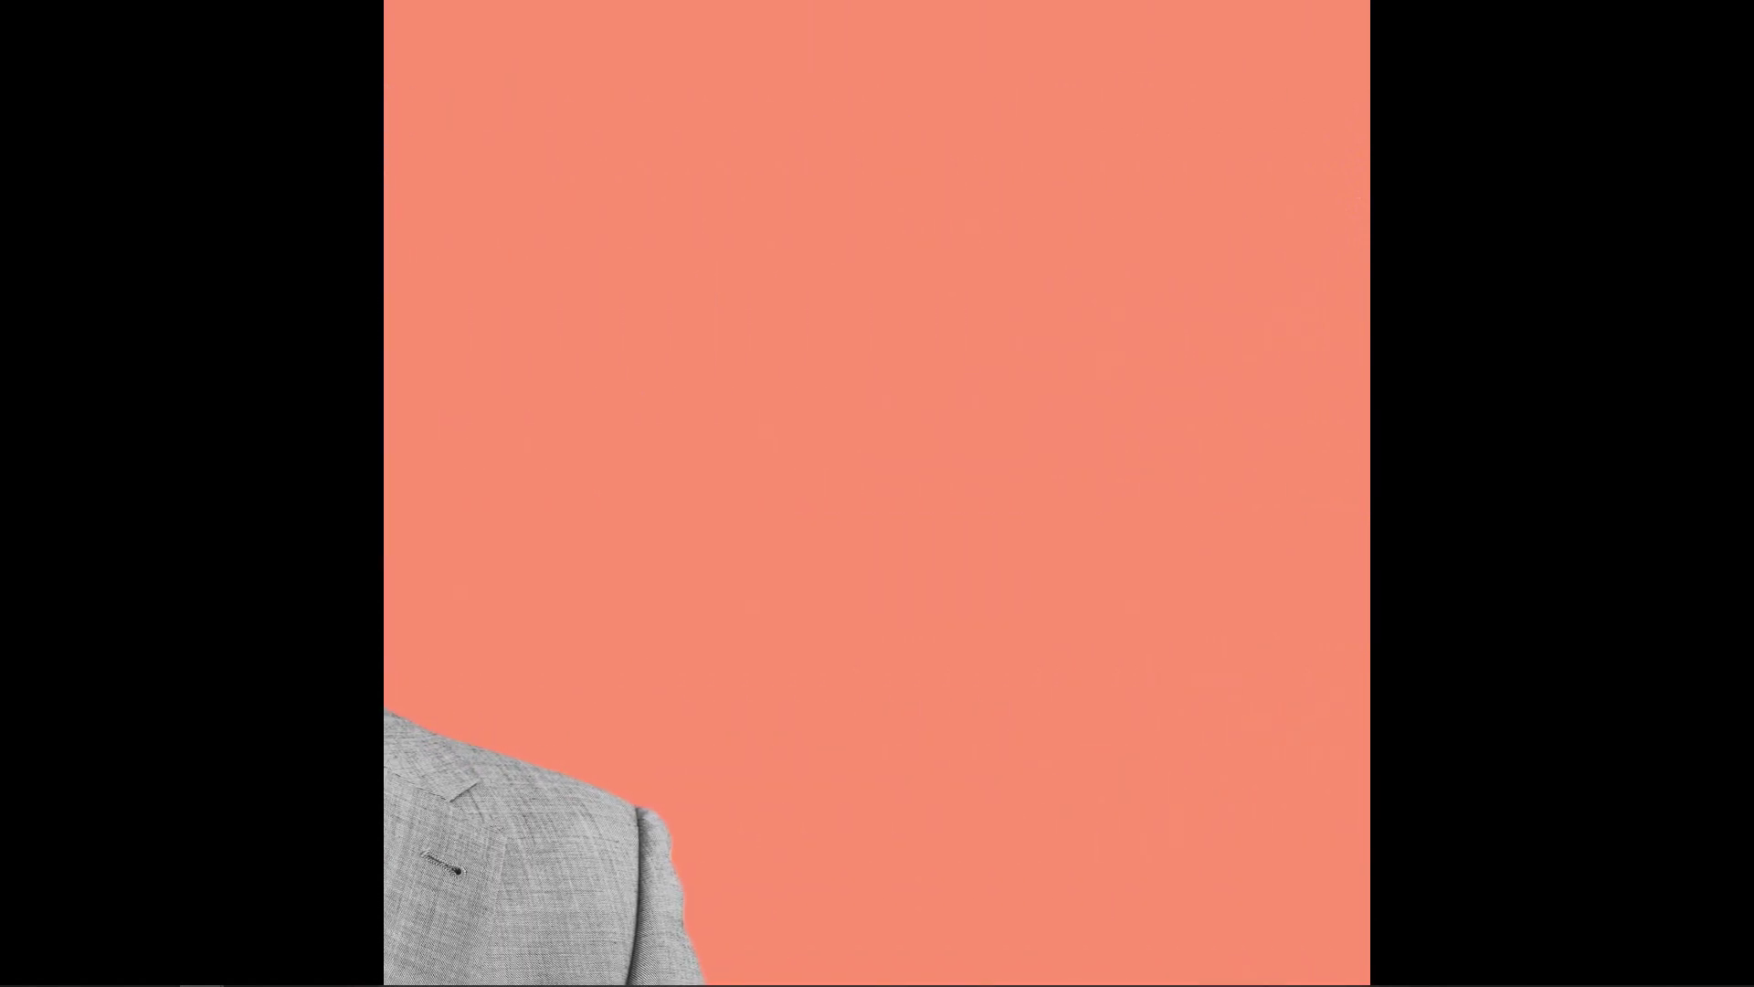
pyautogui.press('Left')
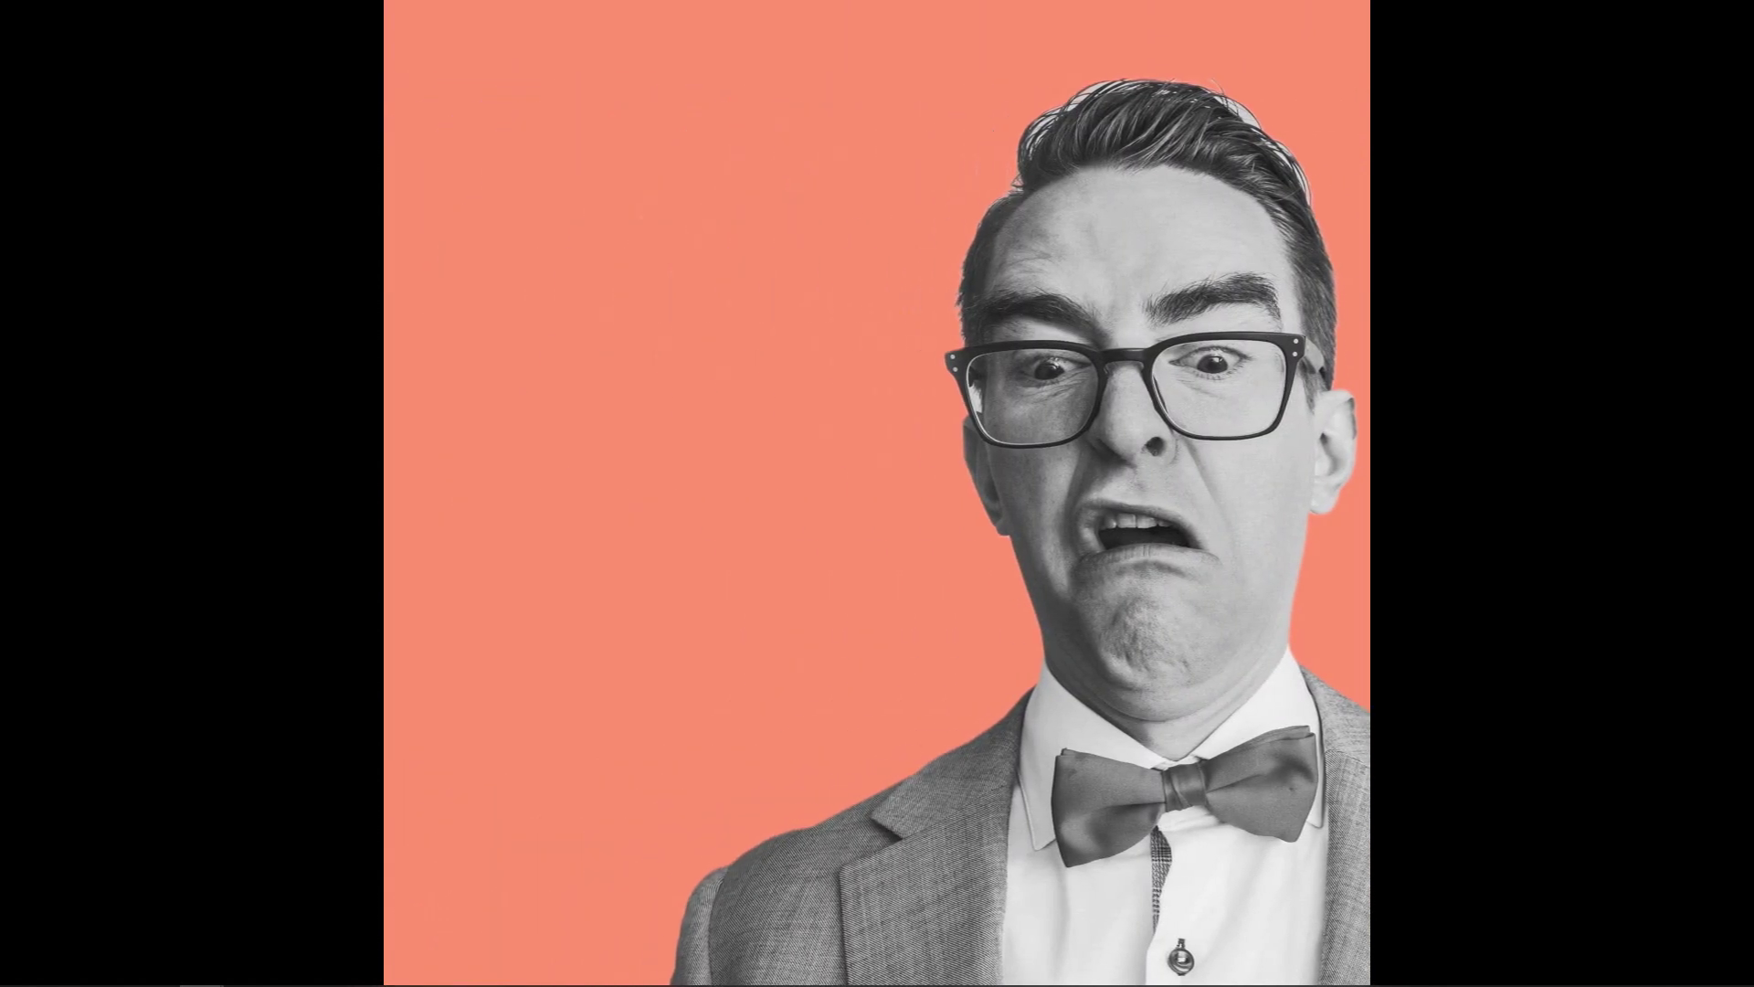
pyautogui.press('Escape')
pyautogui.moveTo(201, 969)
pyautogui.click(80, 455)
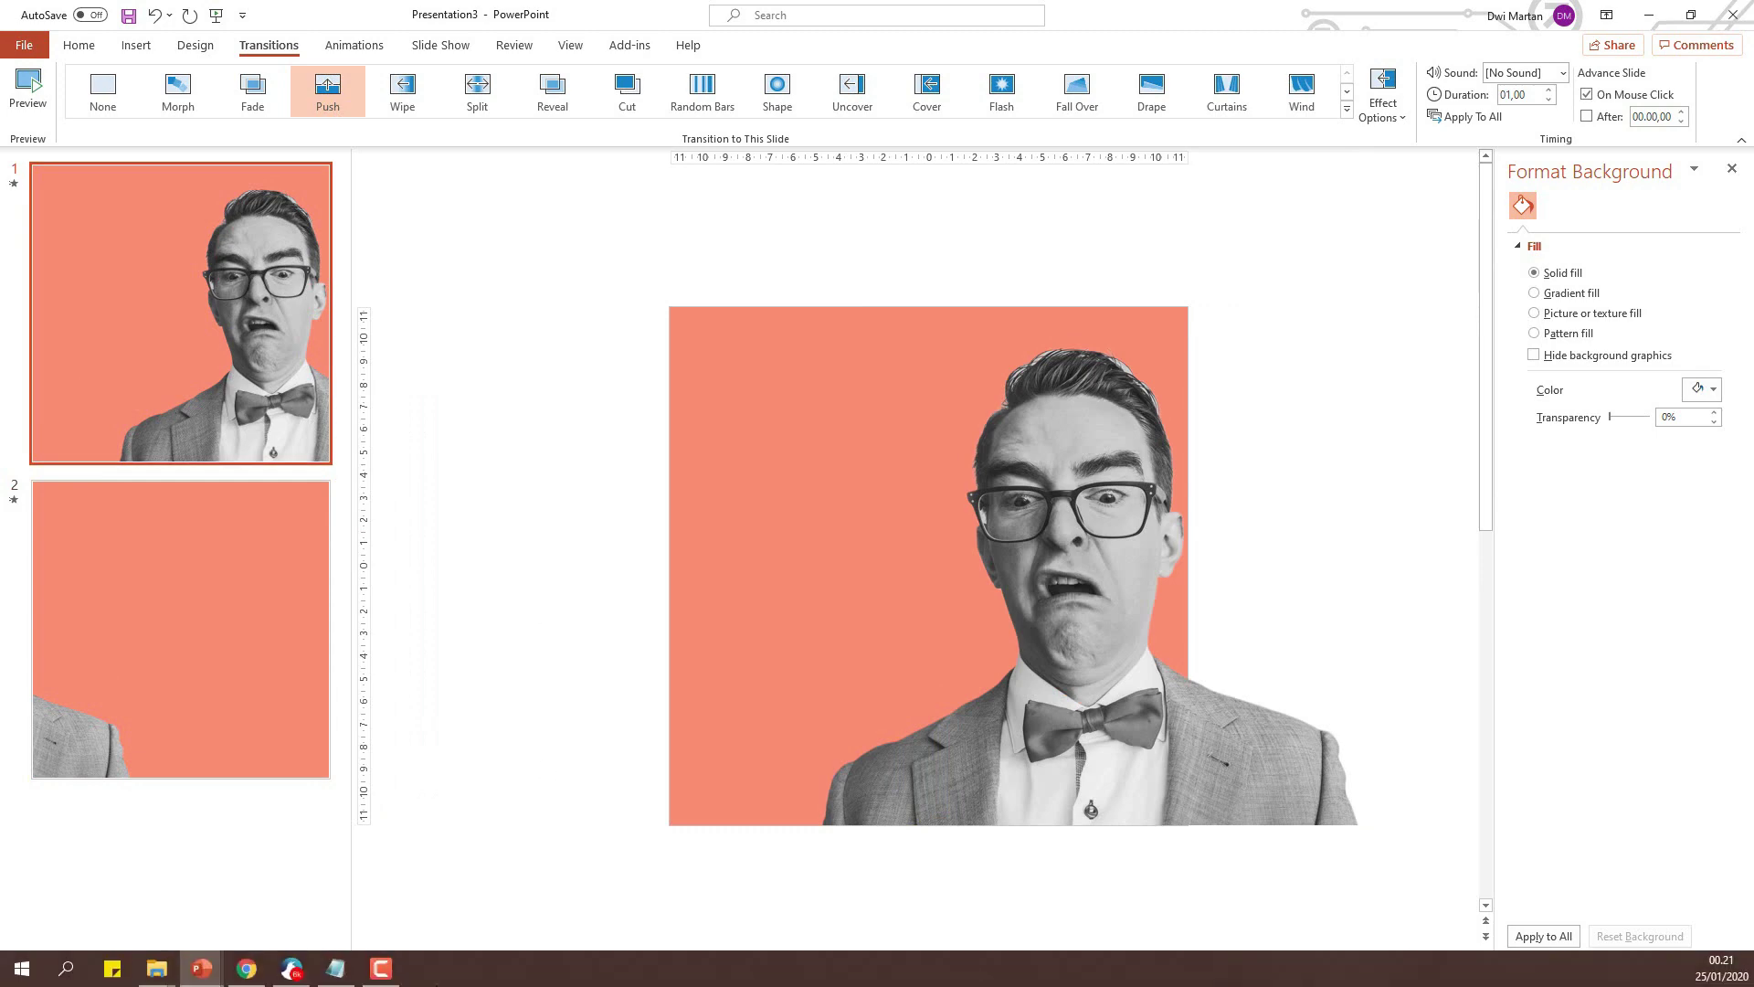
# Copy the HOW TO CREATE title, logo and name from Post 10 slide 3 onto slide 1
pyautogui.click(102, 884)
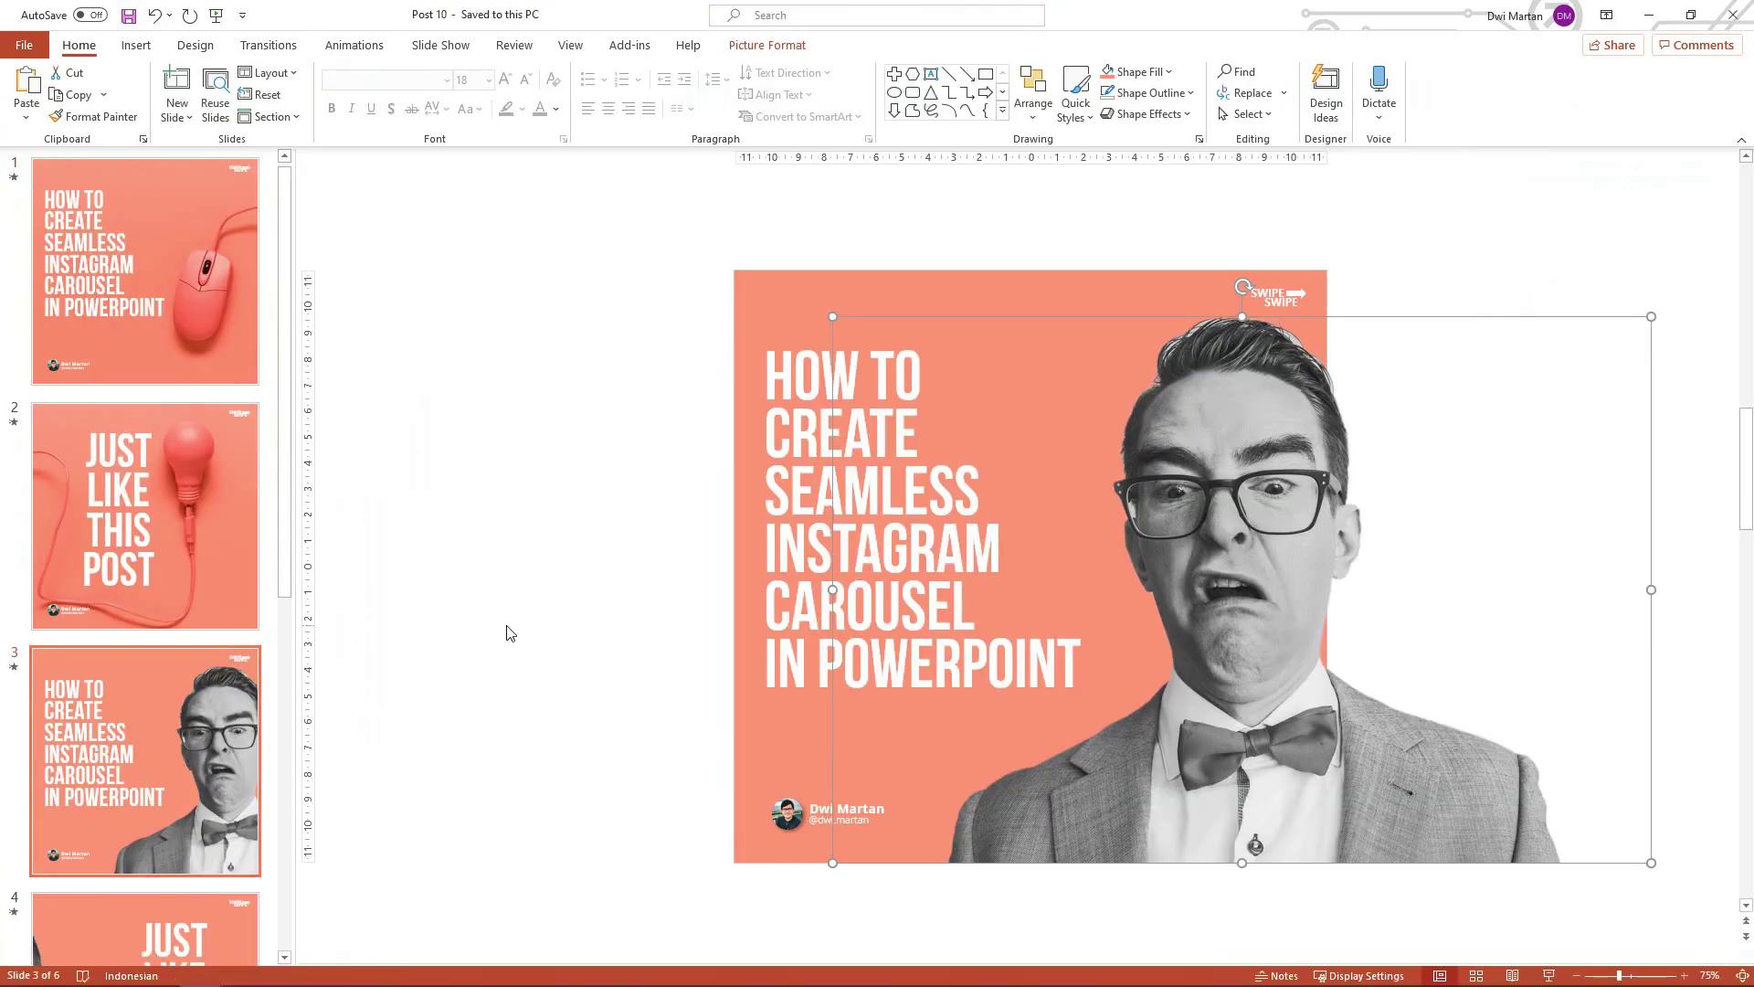
pyautogui.click(548, 512)
pyautogui.press('Tab')
pyautogui.hotkey('ctrl', 'a')
pyautogui.hotkey('ctrl', 'c')
pyautogui.hotkey('alt', 'Tab')
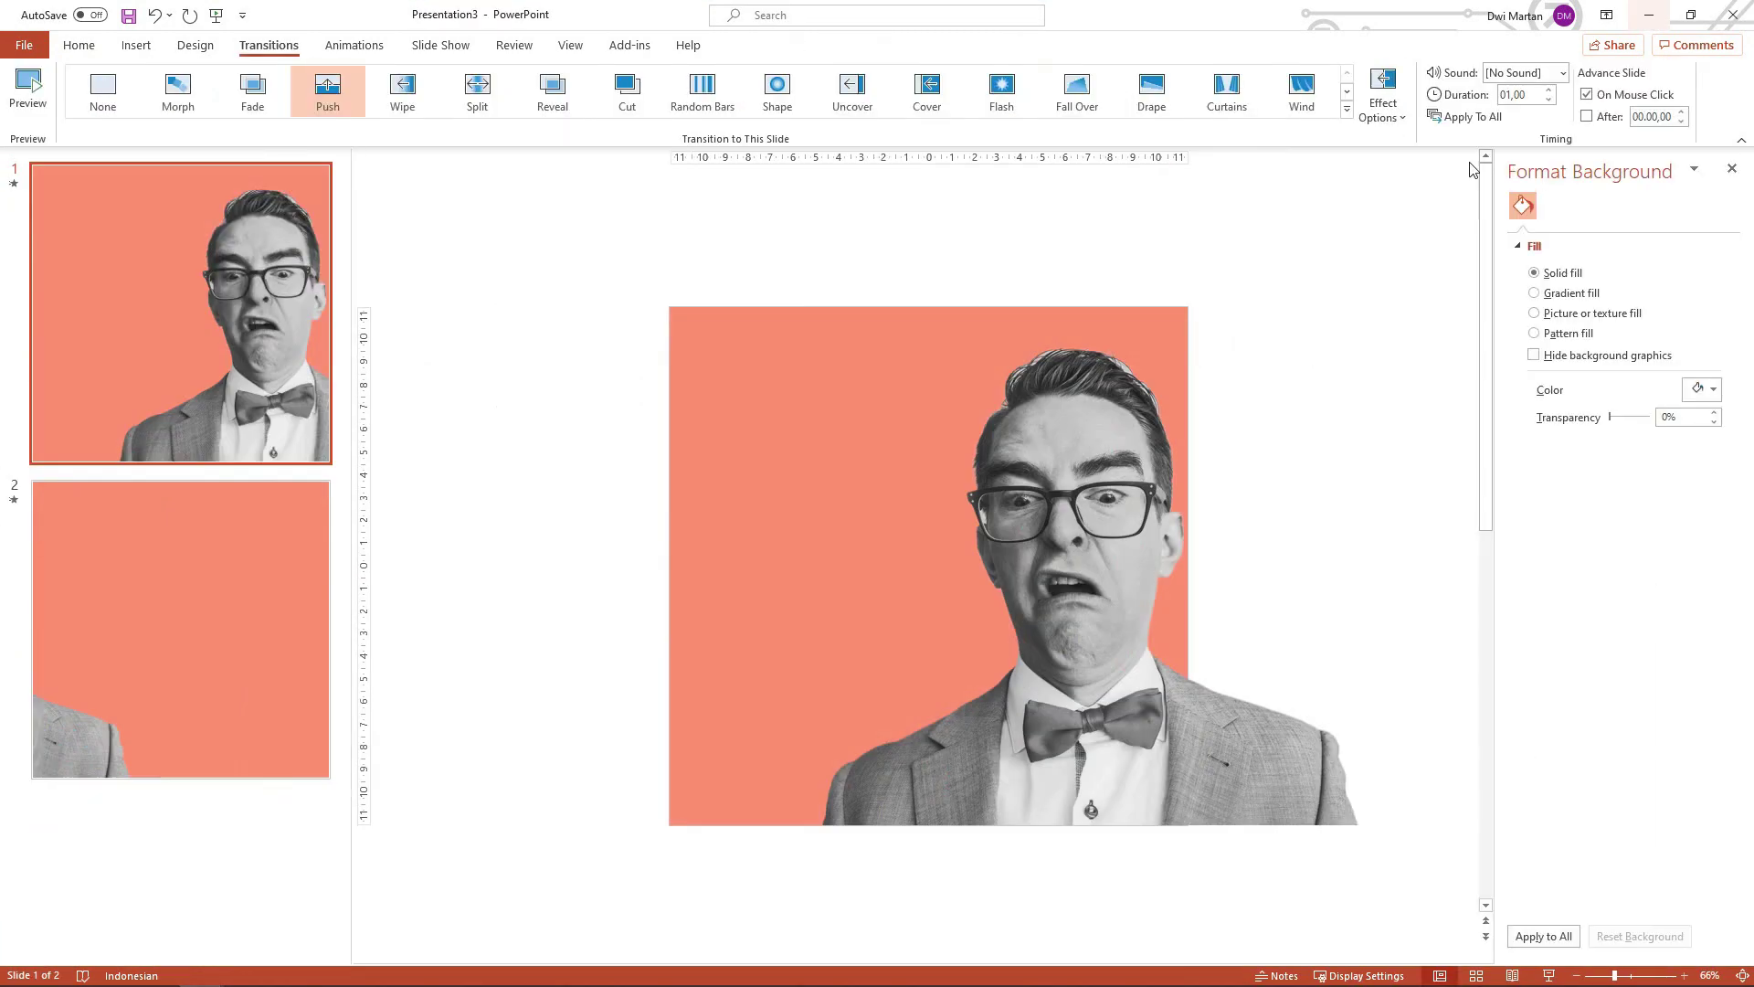
pyautogui.hotkey('ctrl', 'v')
# Copy the JUST LIKE THIS POST title and SWIPE logo from Post 10 slide 4 onto slide 2
pyautogui.click(103, 884)
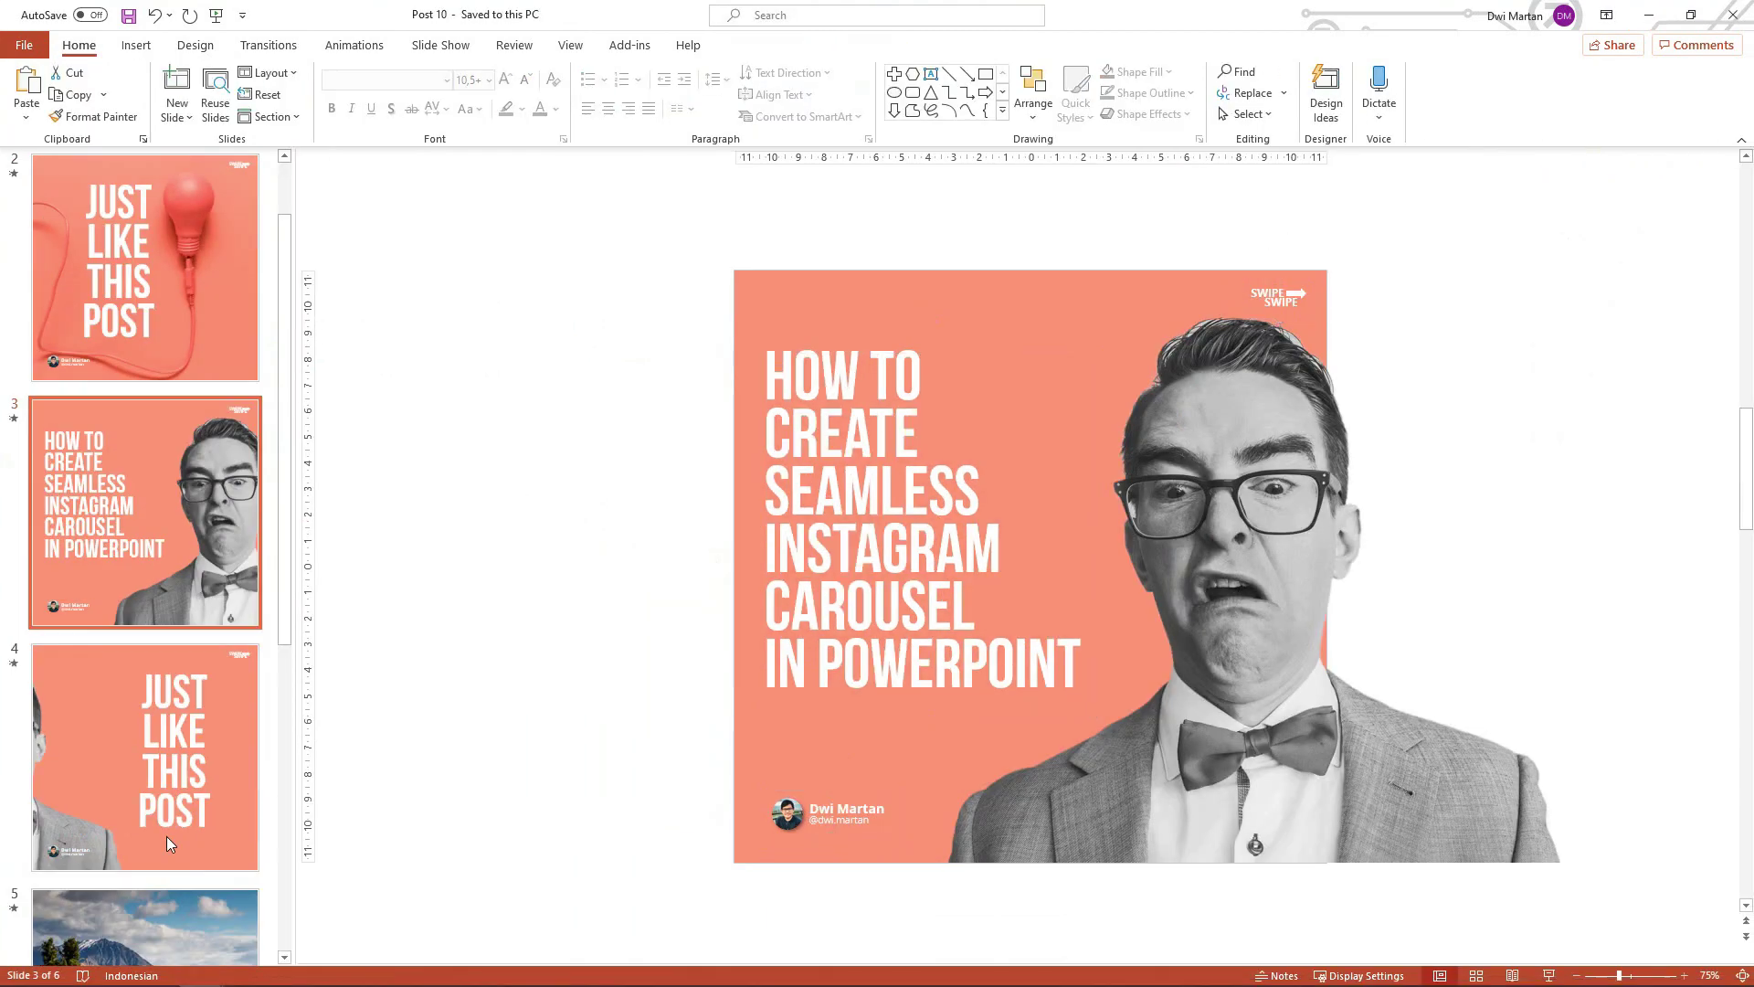
pyautogui.click(167, 836)
pyautogui.keyDown('shift'); pyautogui.click(1252, 698); pyautogui.keyUp('shift')
pyautogui.keyDown('shift'); pyautogui.click(1467, 289); pyautogui.keyUp('shift')
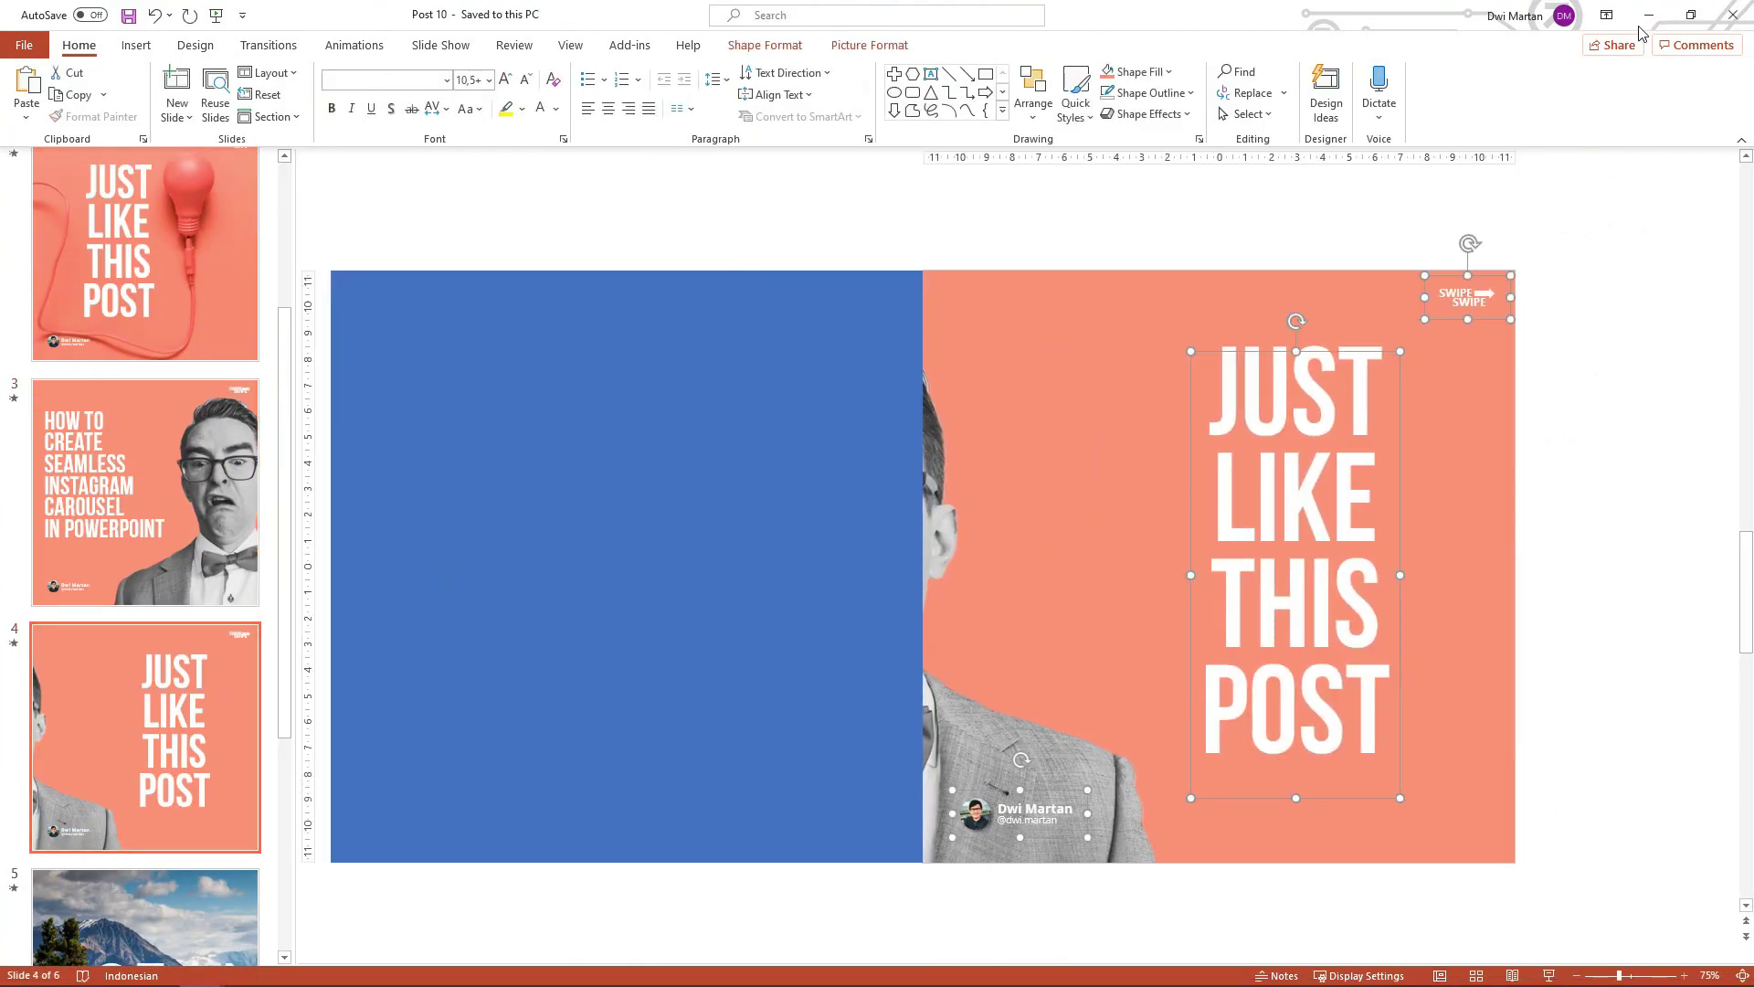
pyautogui.hotkey('ctrl', 'c')
pyautogui.hotkey('alt', 'Tab')
pyautogui.hotkey('ctrl', 'v')
# Preview the carousel from the first slide as a slide show, then exit it
pyautogui.press('pageup')
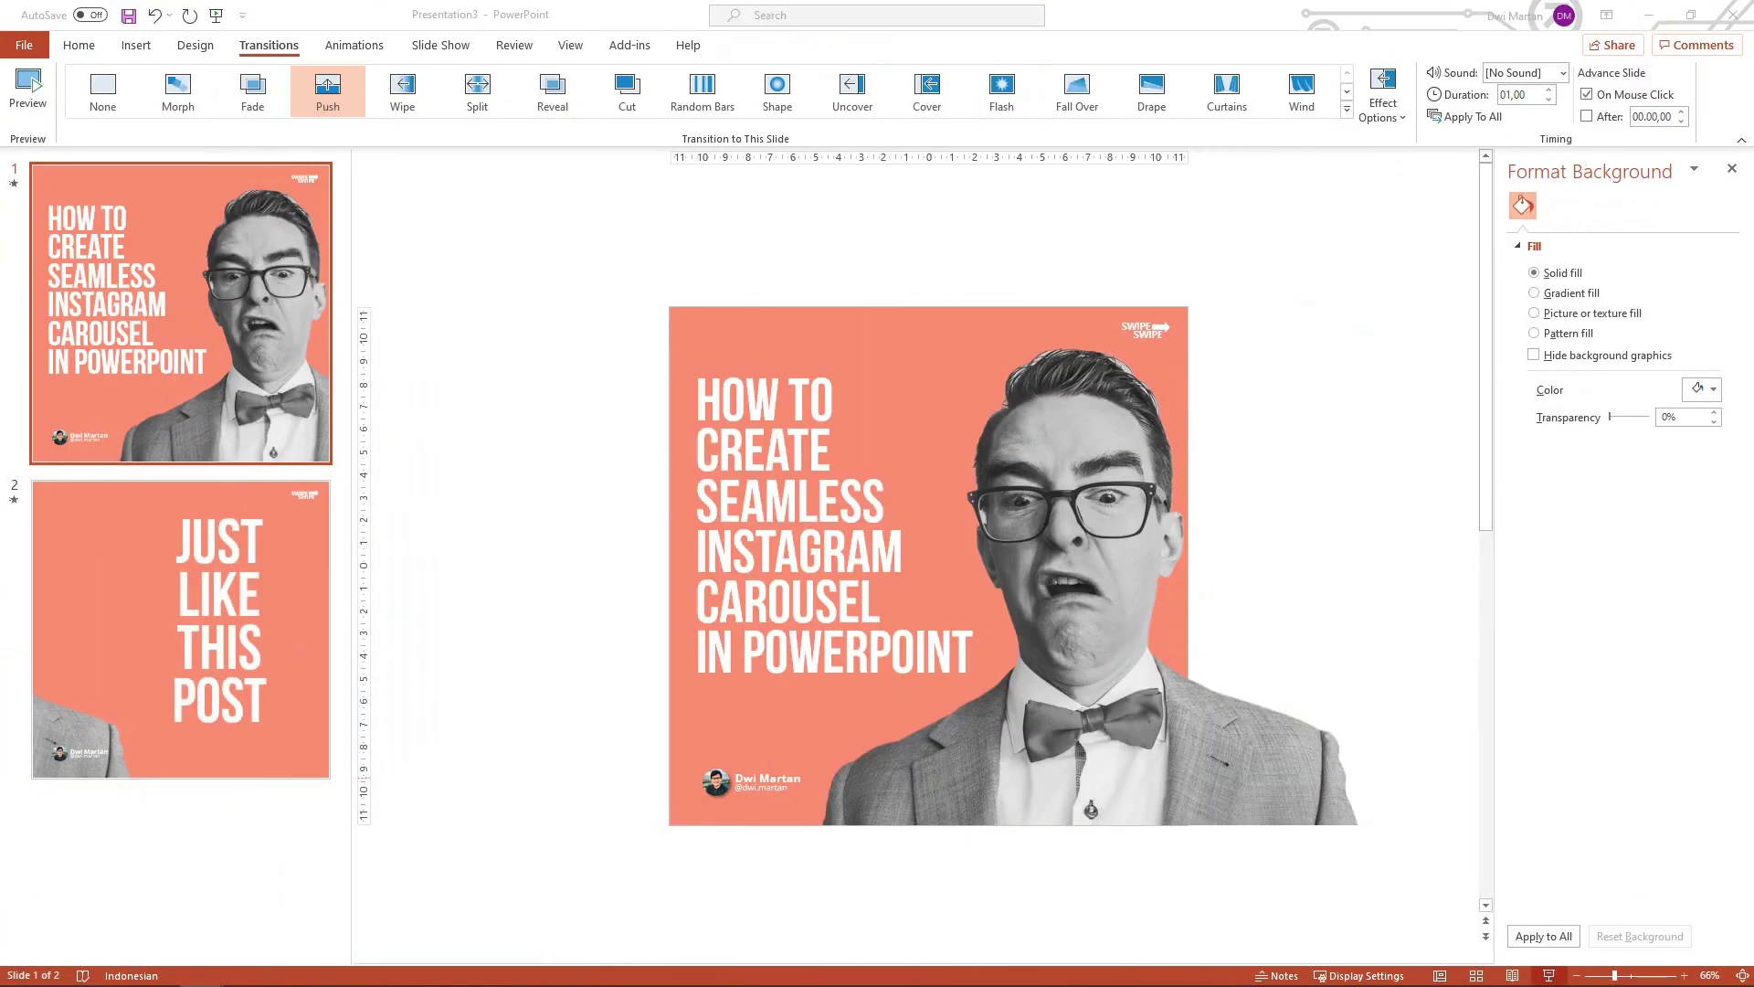
pyautogui.press('F5')
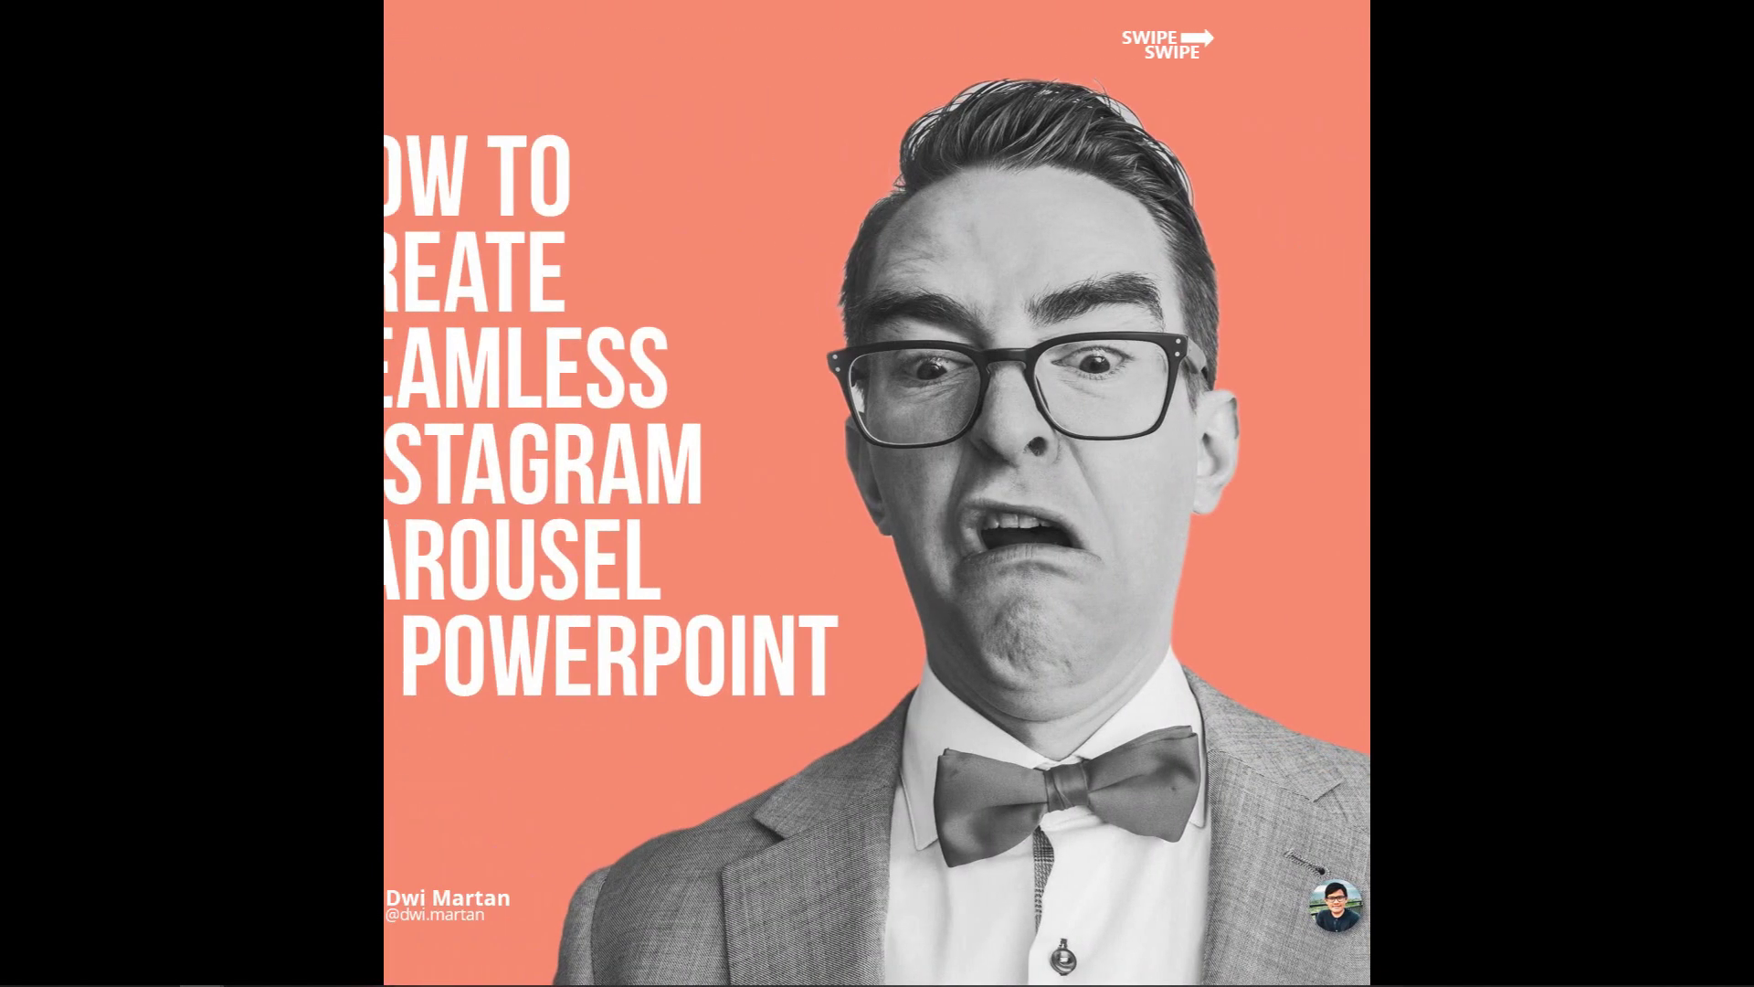
pyautogui.press('Escape')
pyautogui.rightClick(200, 828)
# Add blank slide 3 and delete both of its empty placeholders
pyautogui.click(243, 899)
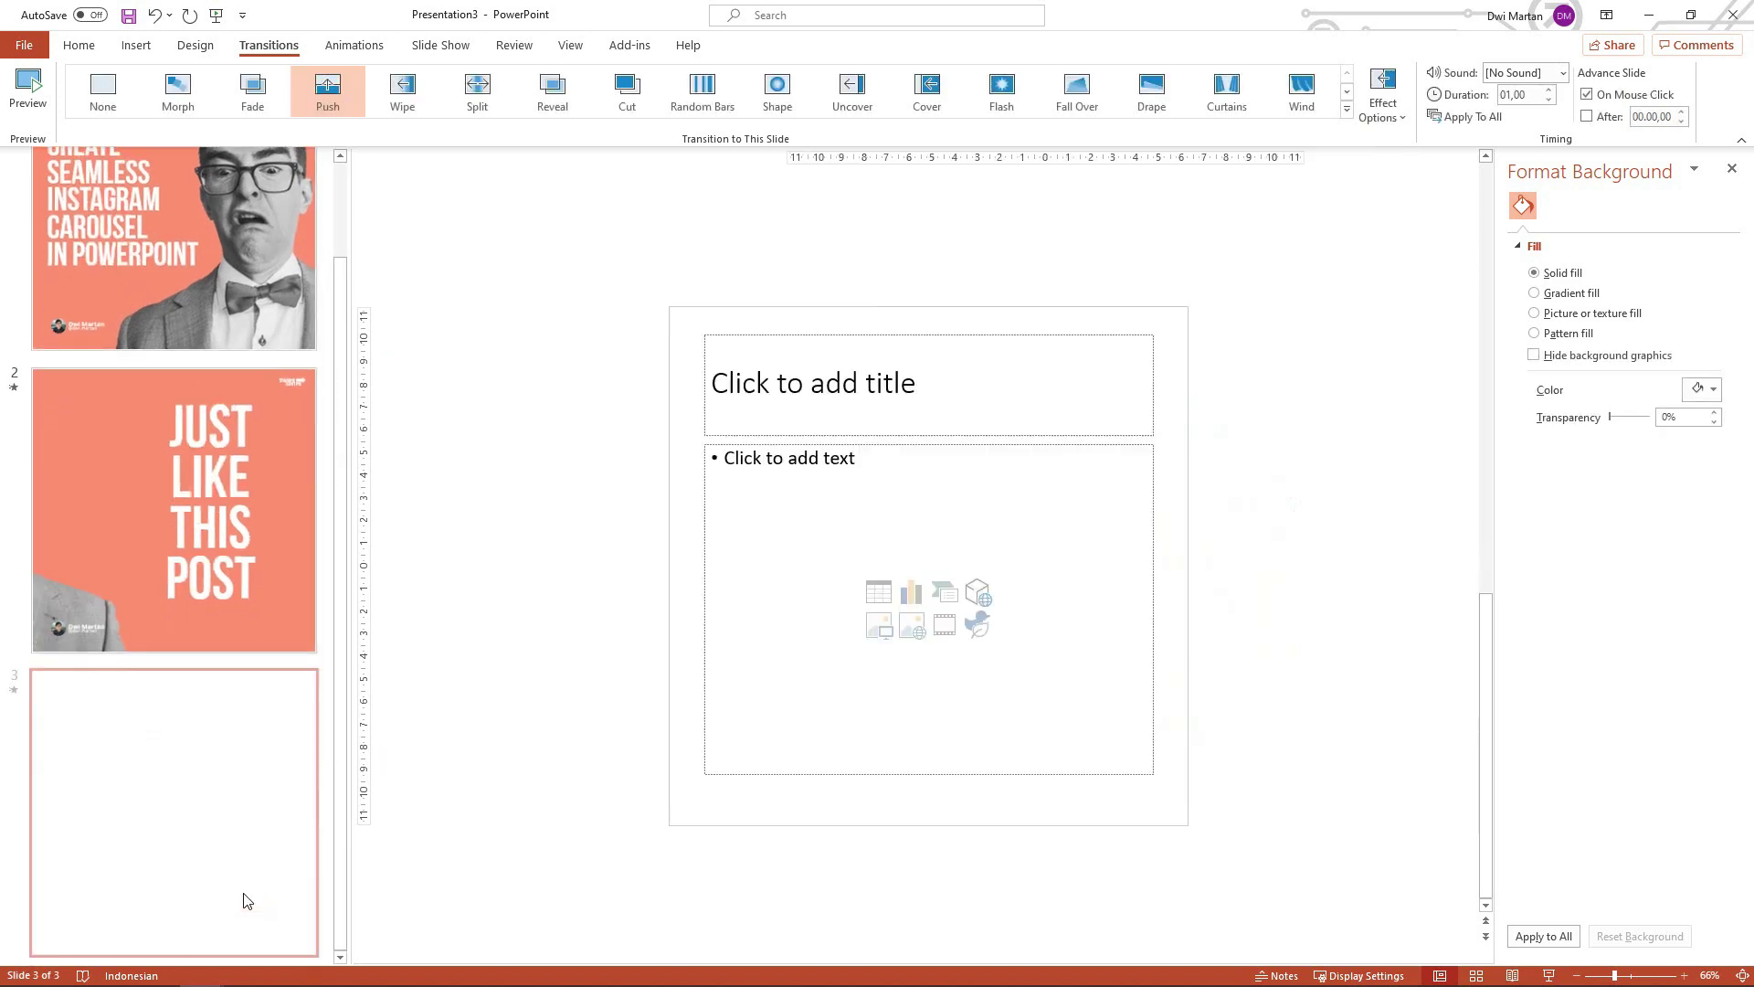
pyautogui.moveTo(564, 292); pyautogui.dragTo(1288, 903)
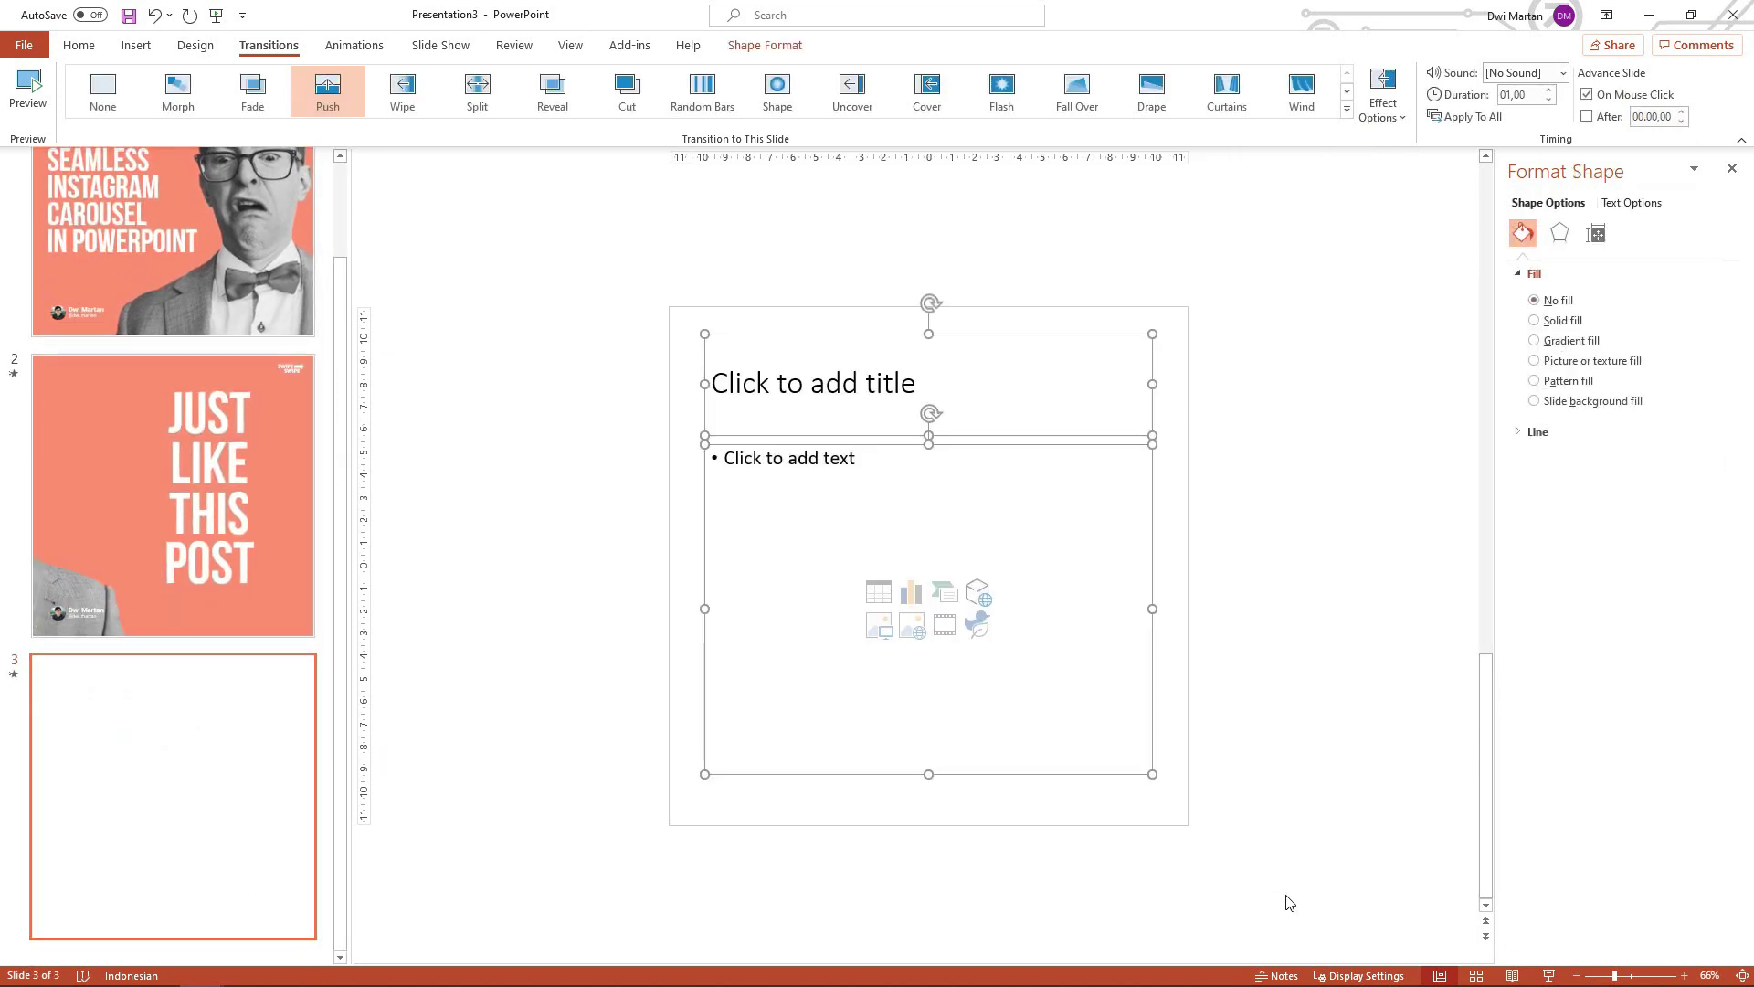
pyautogui.press('Delete')
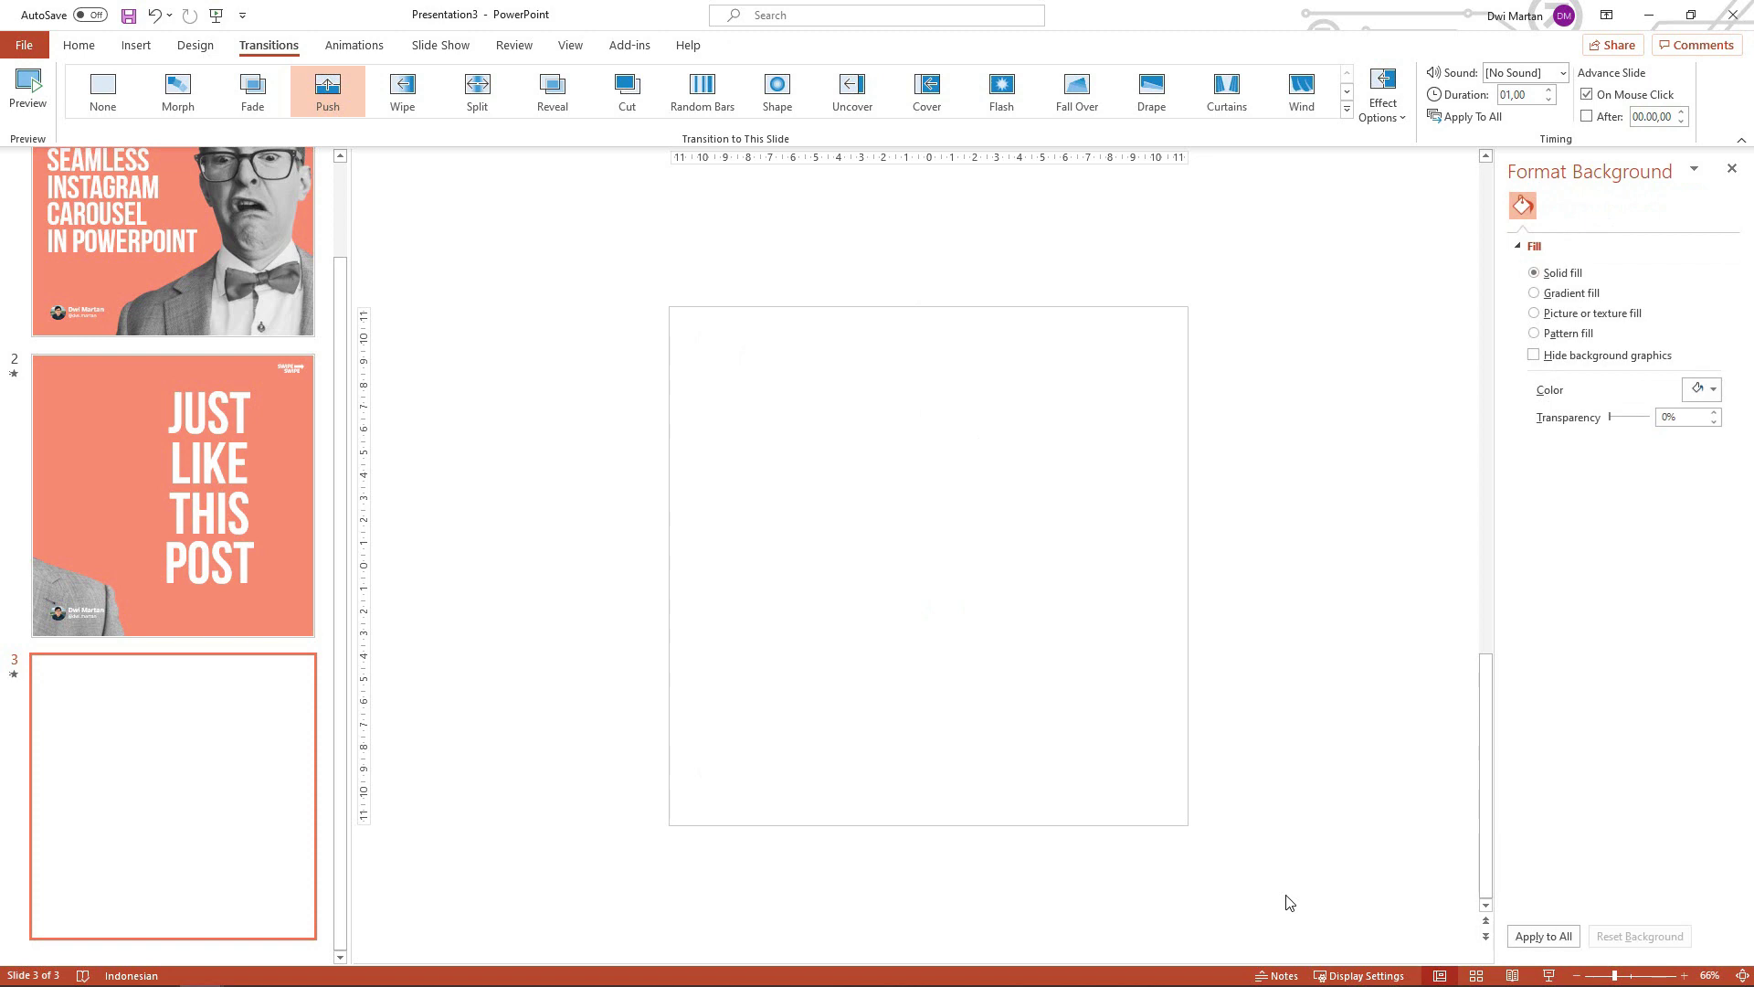
# Place the mountain landscape photo across the middle of slide 3, undoing an accidental nudge
pyautogui.moveTo(1288, 903)
pyautogui.mouseDown()
pyautogui.moveTo(908, 498)
pyautogui.moveTo(870, 583)
pyautogui.mouseUp()
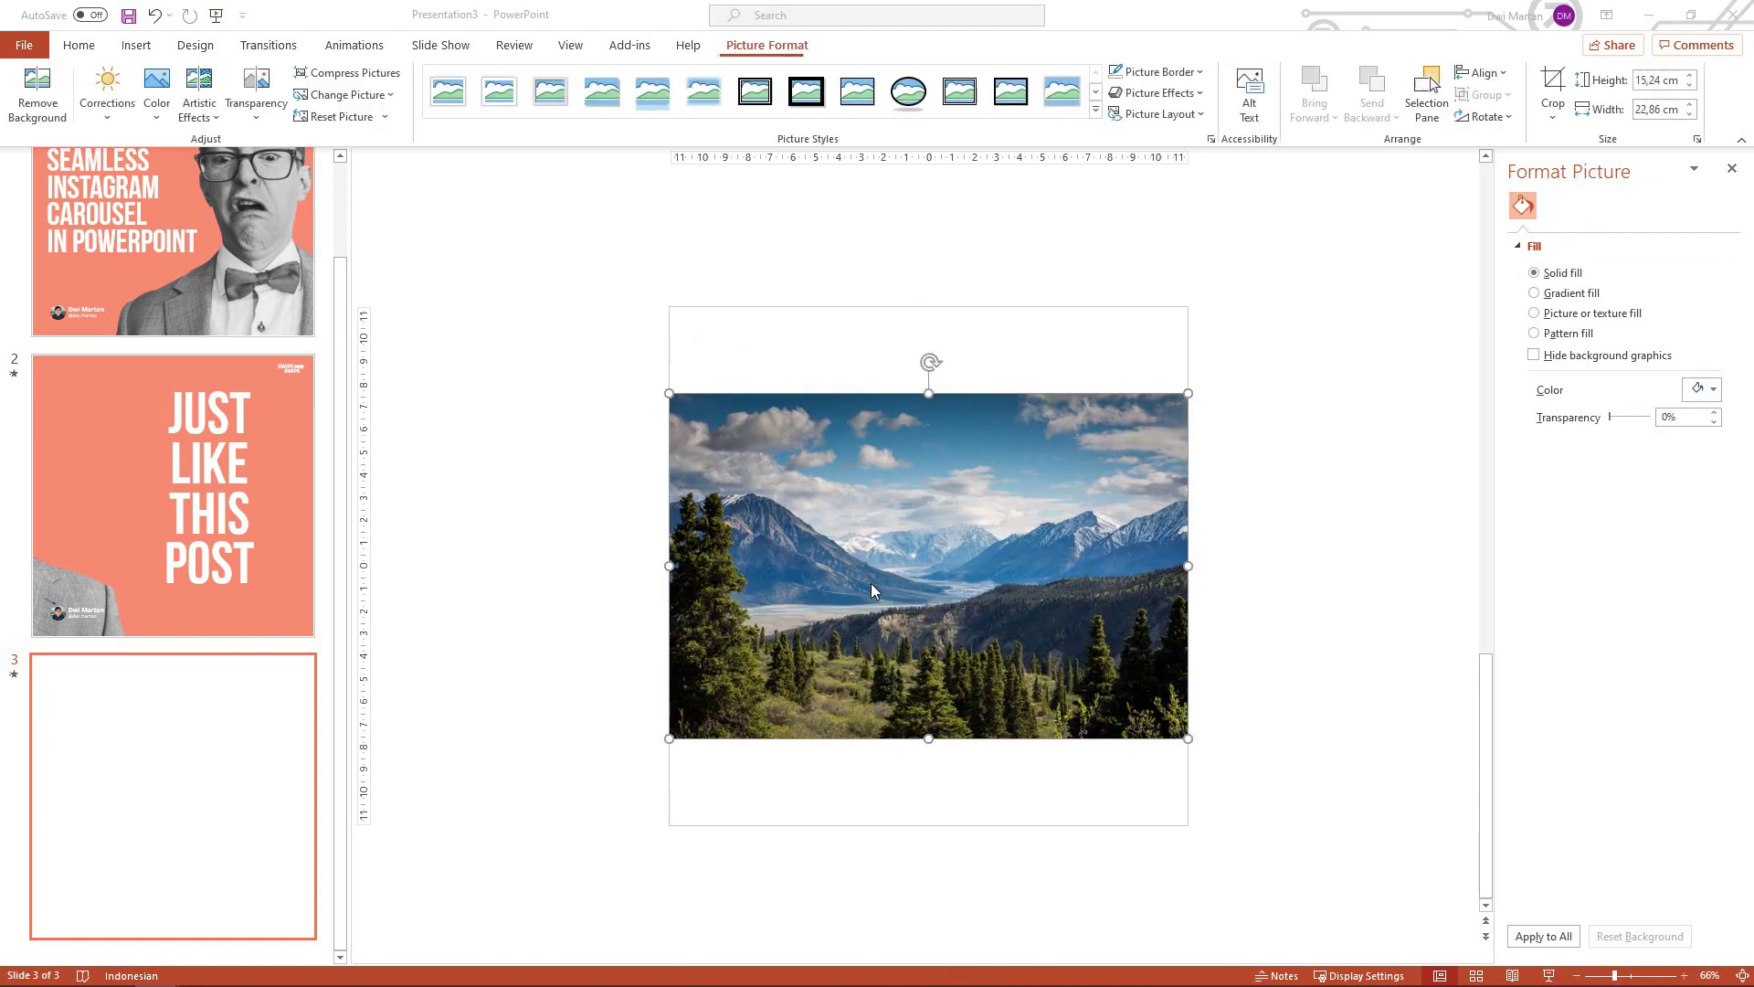
pyautogui.click(1264, 642)
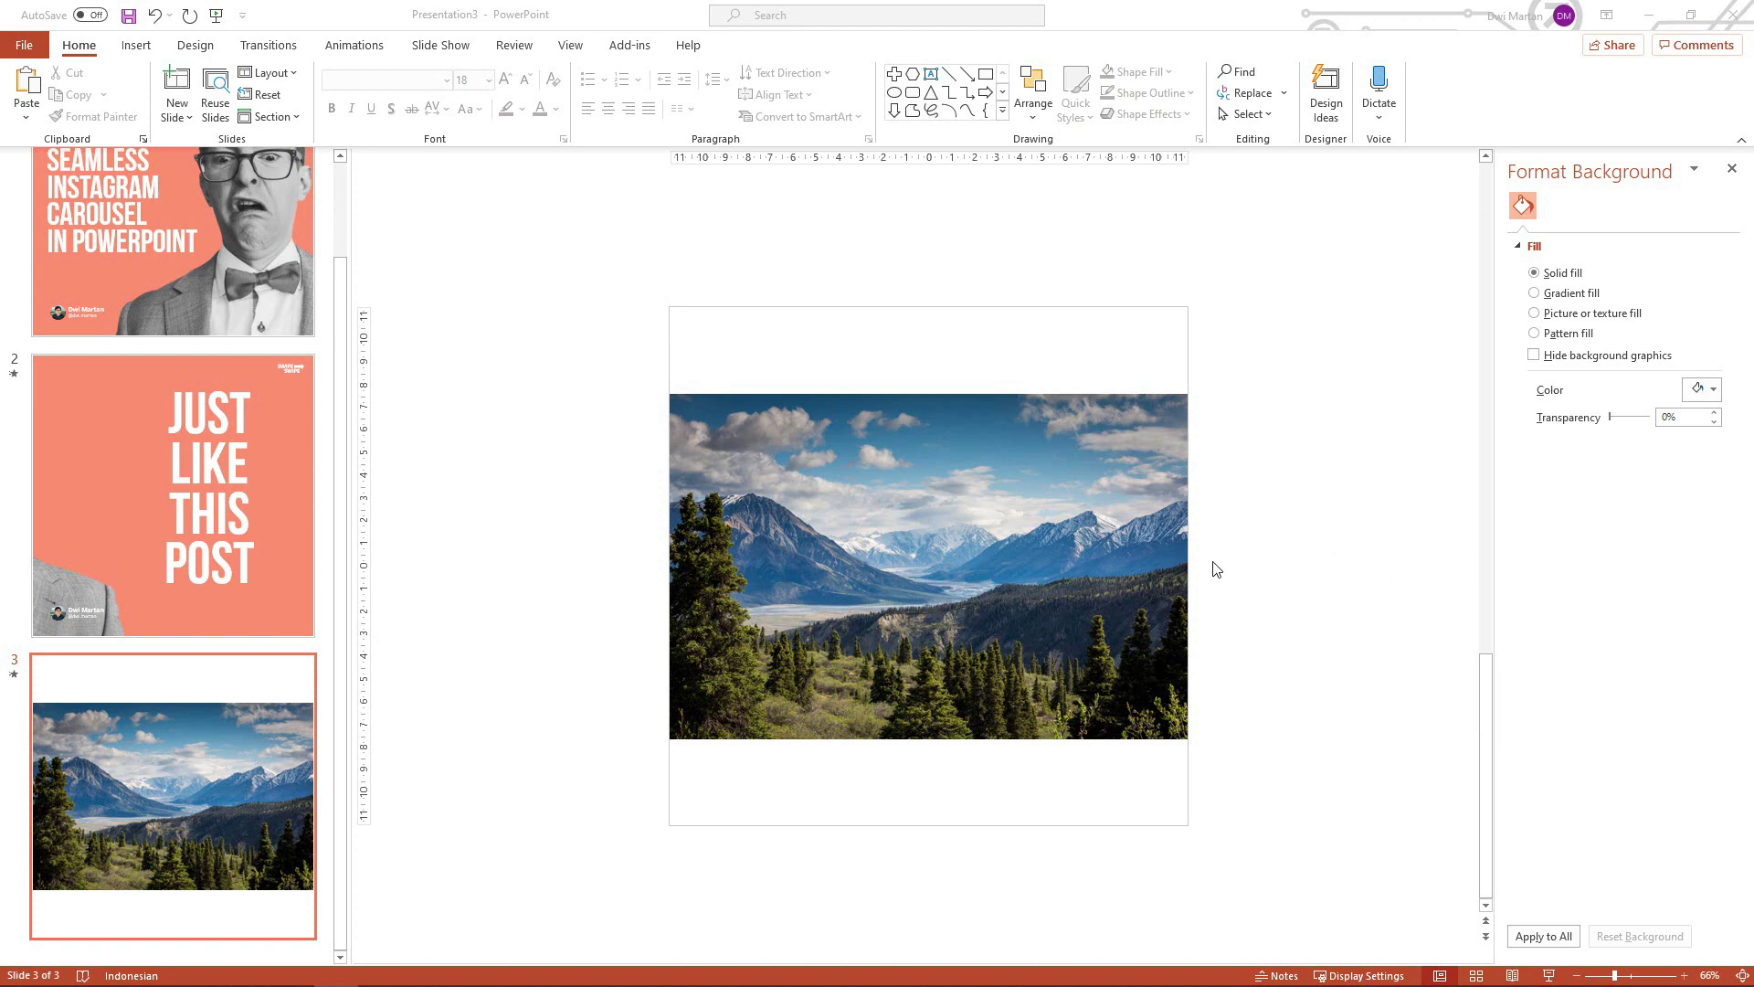
pyautogui.moveTo(876, 561); pyautogui.dragTo(900, 578)
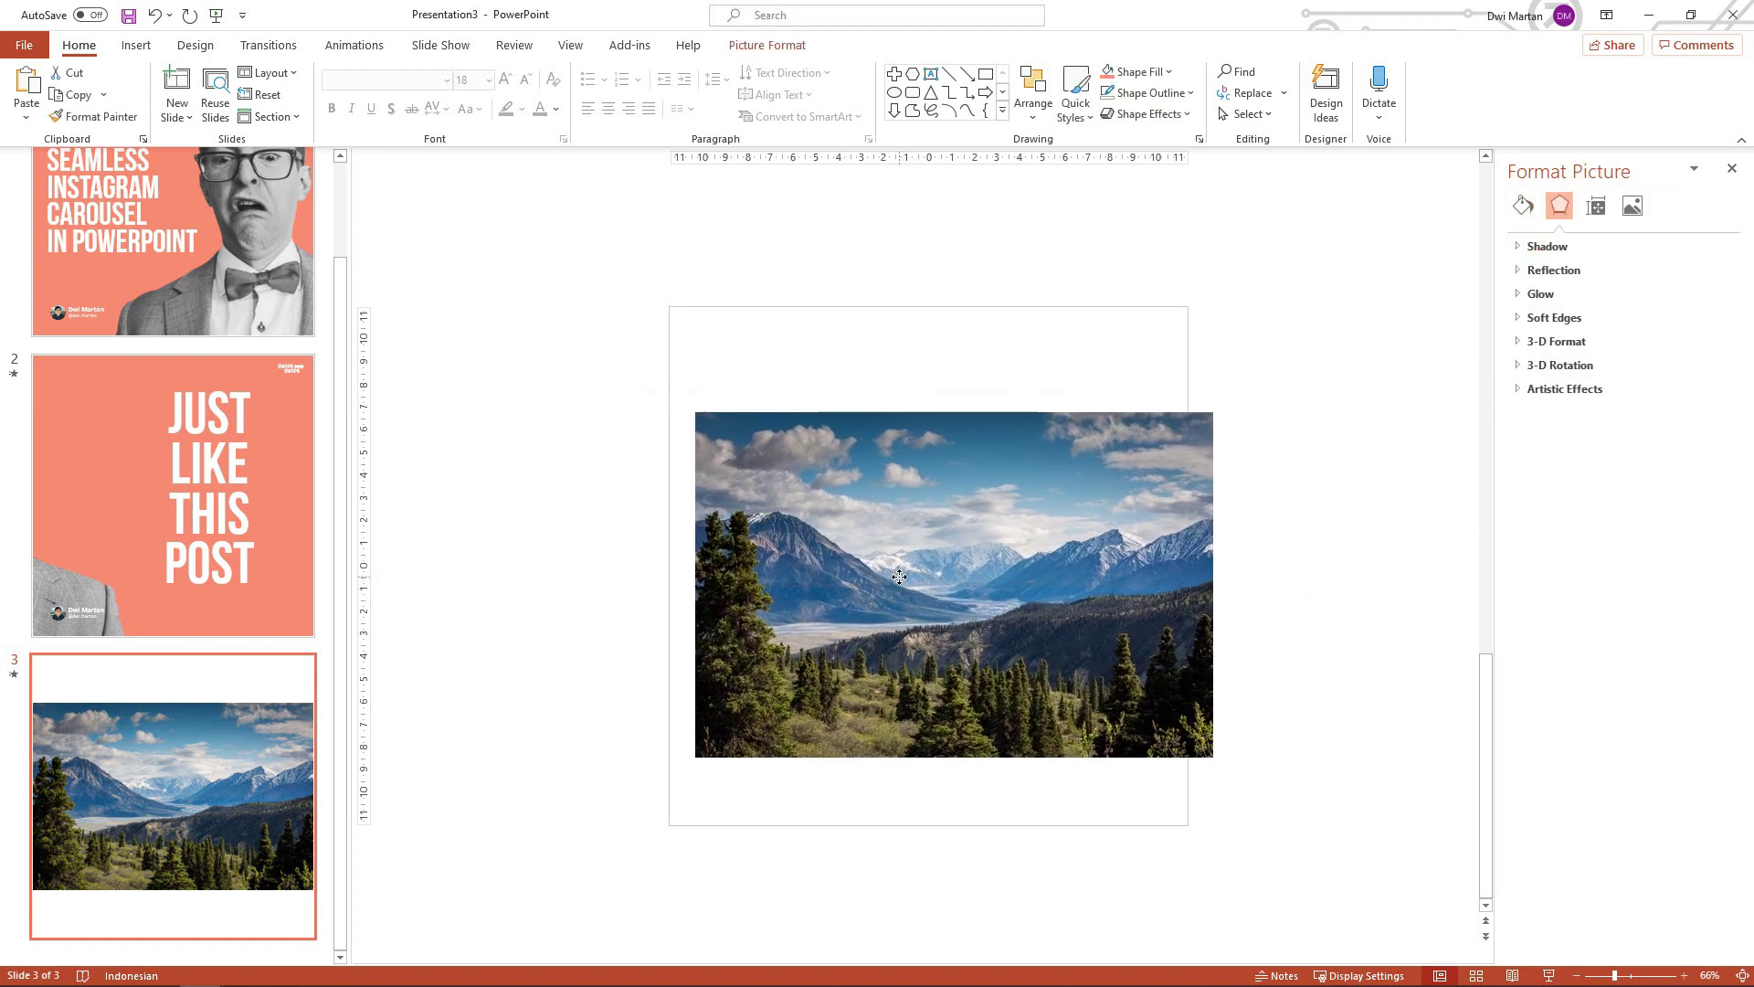
pyautogui.hotkey('ctrl', 'z')
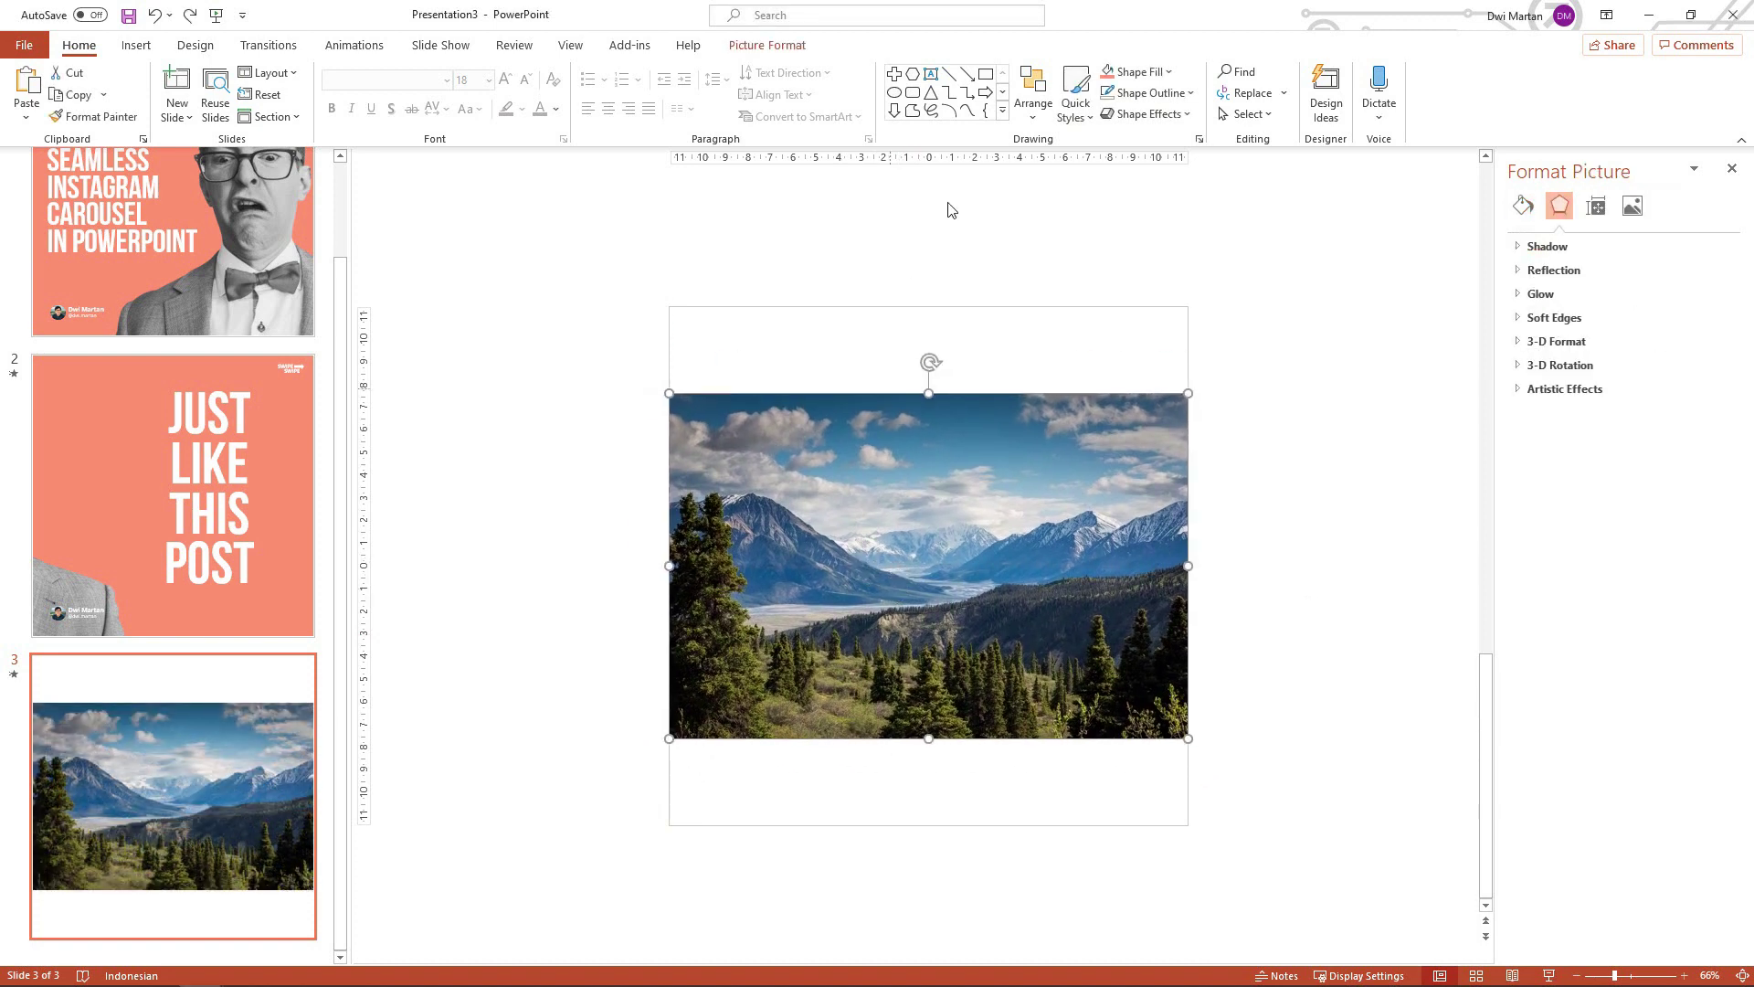
pyautogui.click(891, 223)
pyautogui.click(985, 73)
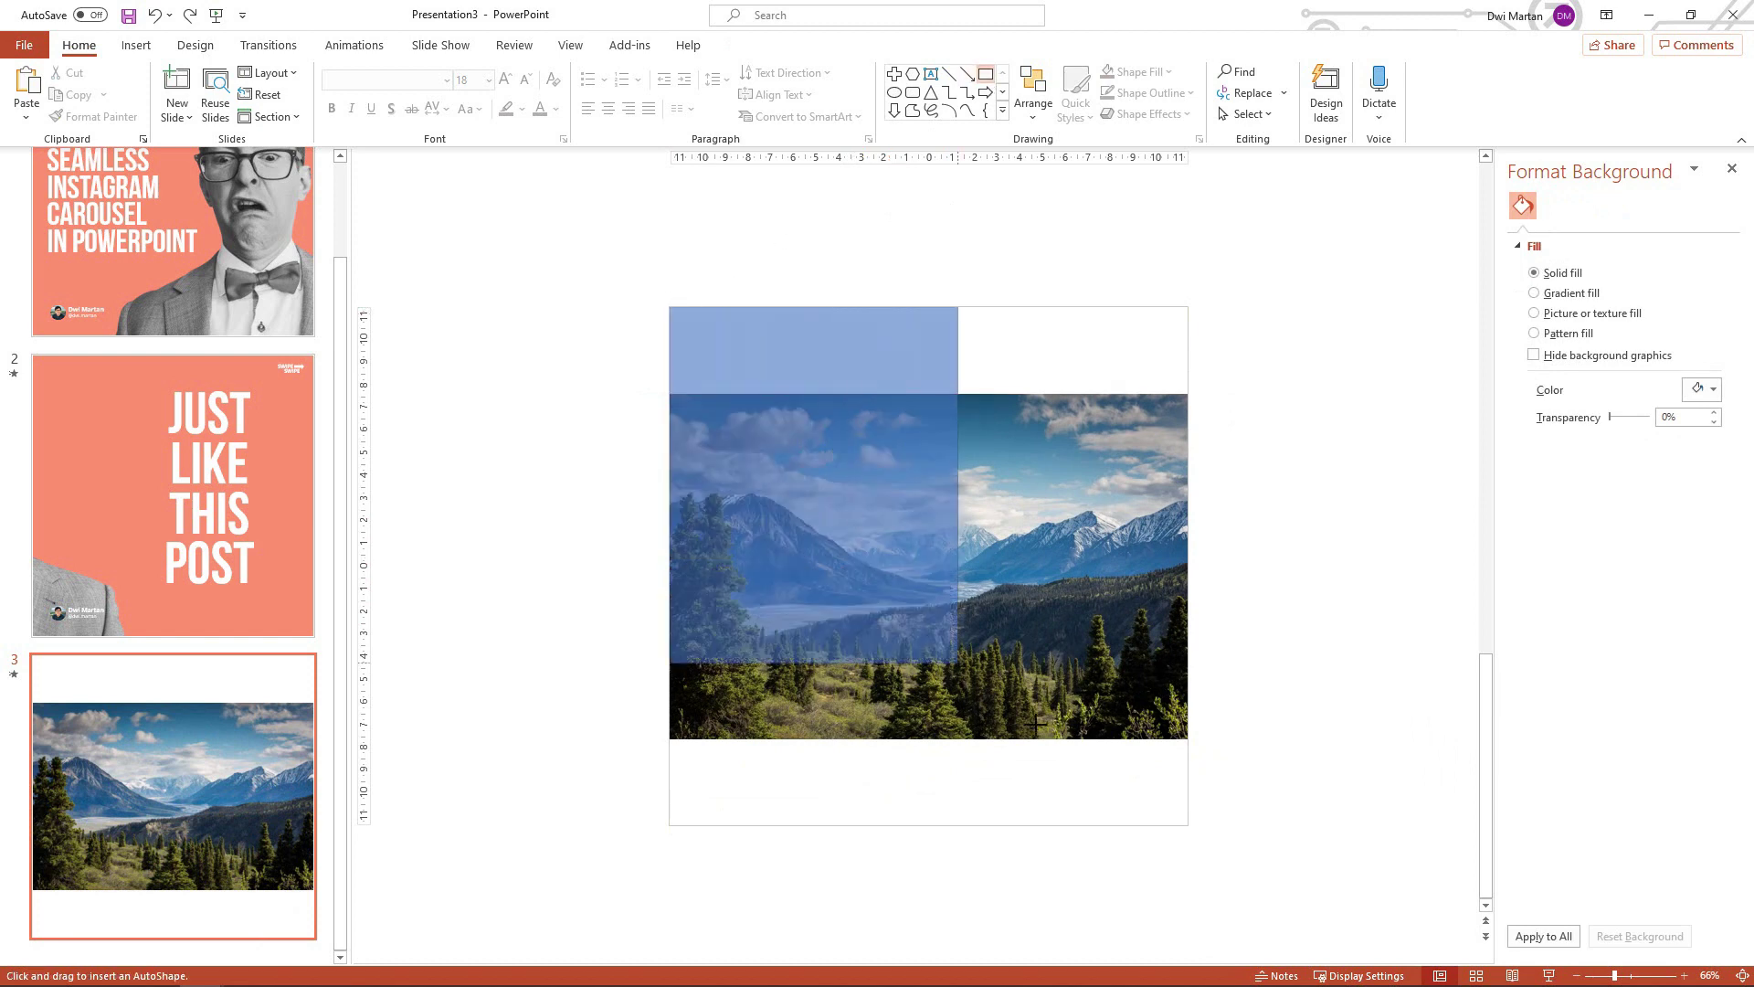
# Draw a slide-sized blue square and move it to sit just right of slide 3
pyautogui.moveTo(669, 305); pyautogui.dragTo(1187, 826)
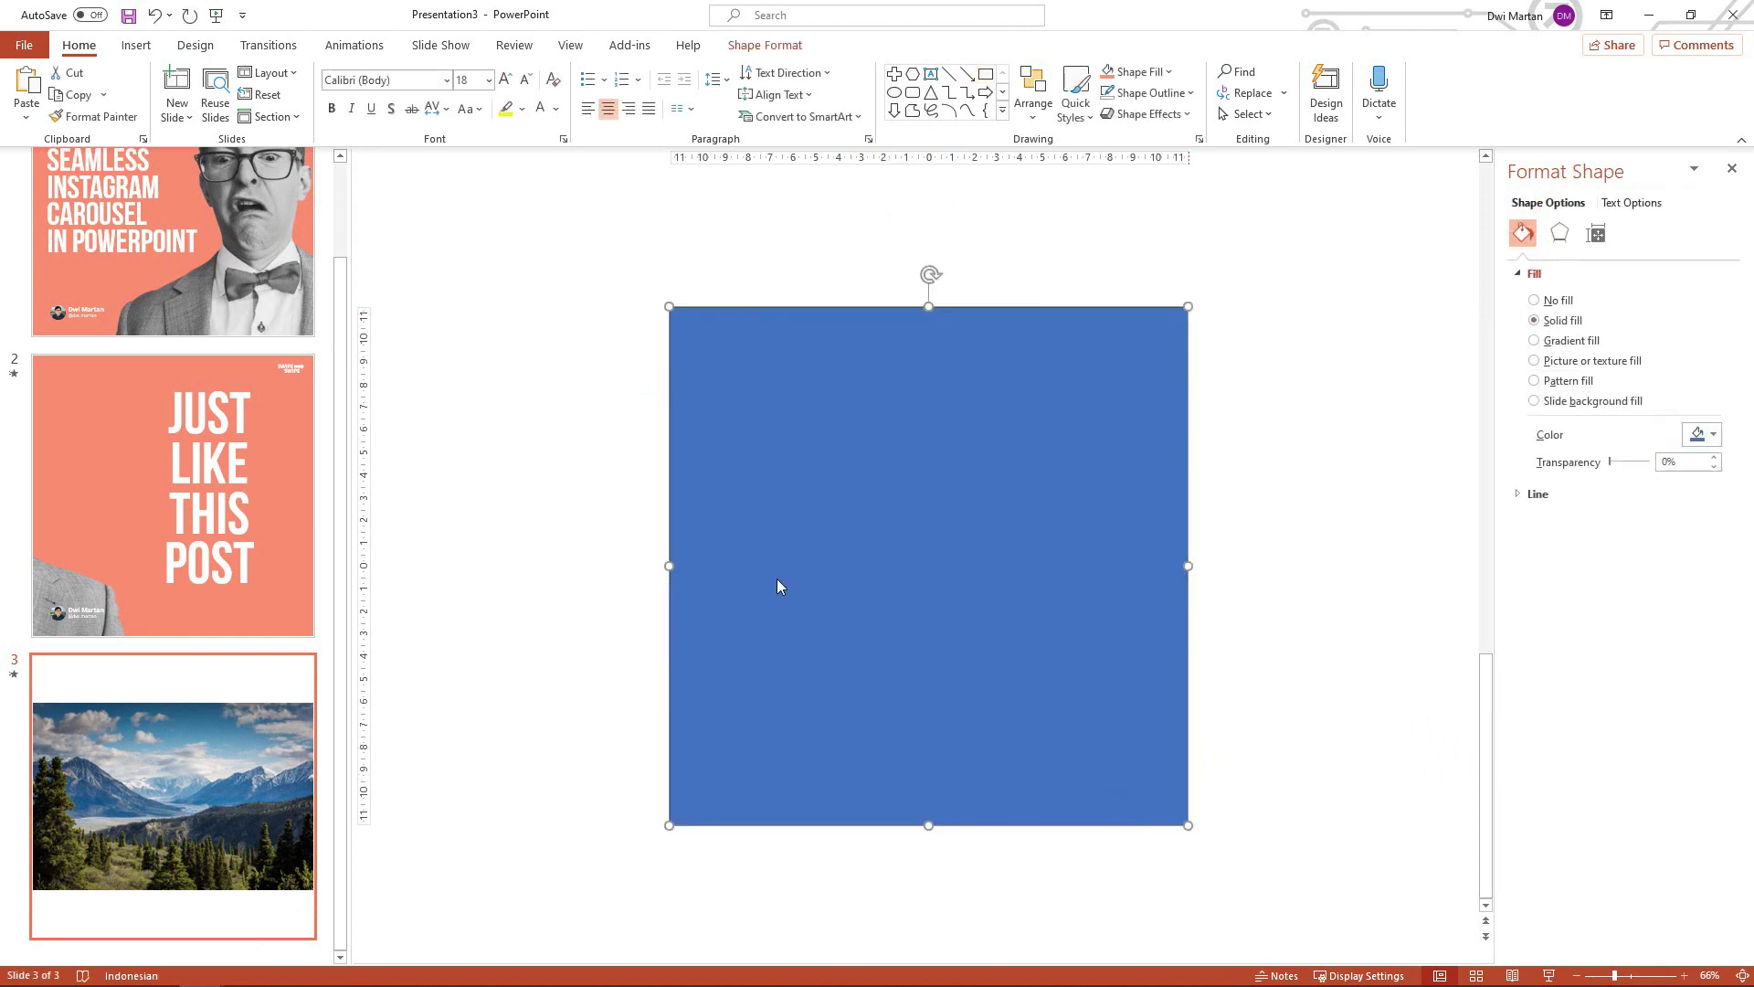
pyautogui.click(765, 46)
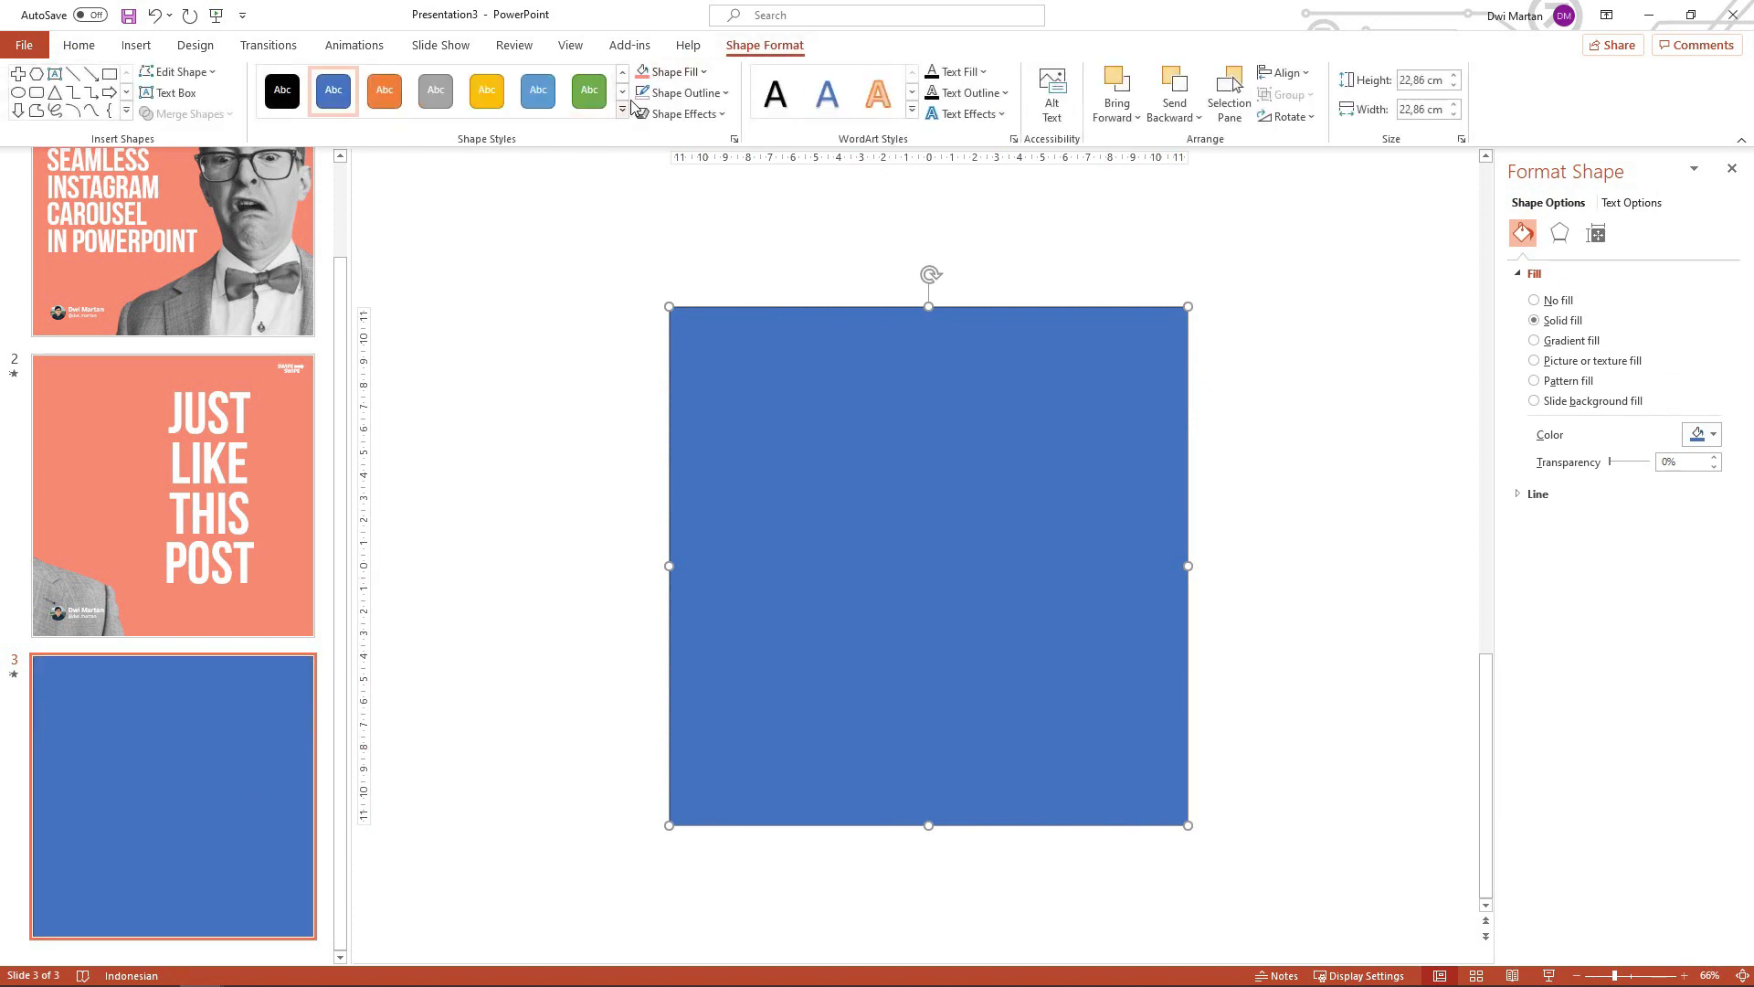
pyautogui.moveTo(790, 540); pyautogui.dragTo(1138, 546)
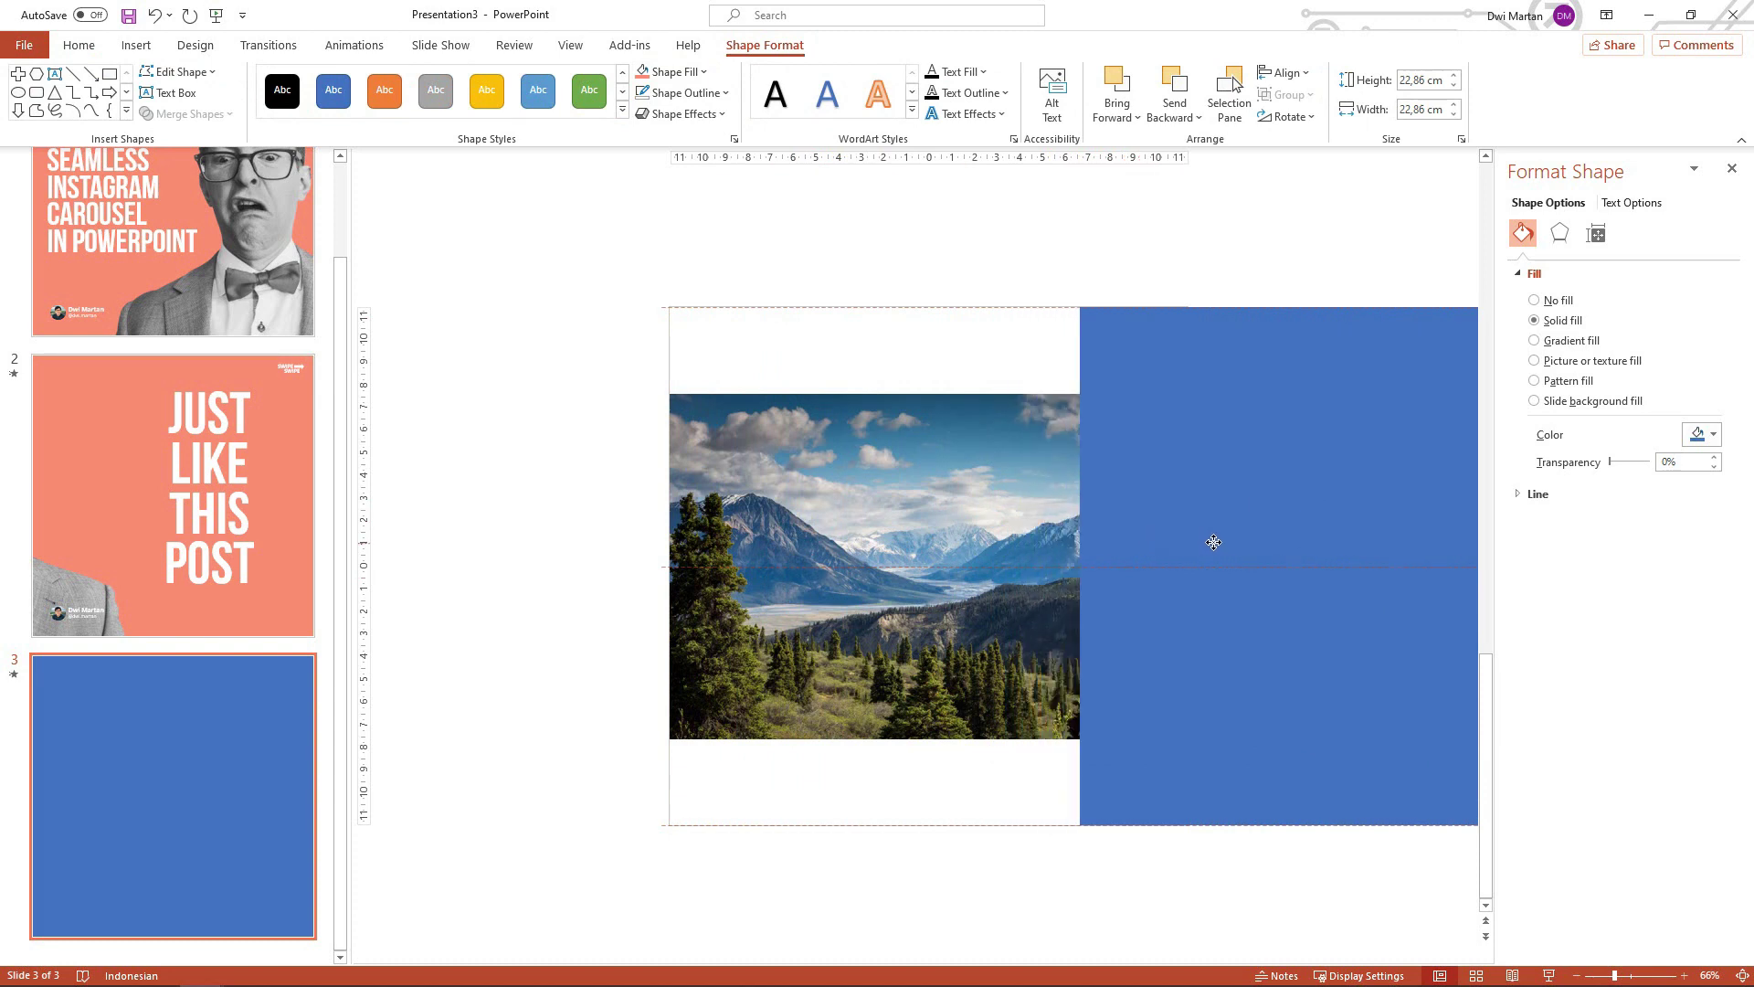
pyautogui.moveTo(1137, 545); pyautogui.dragTo(1307, 539)
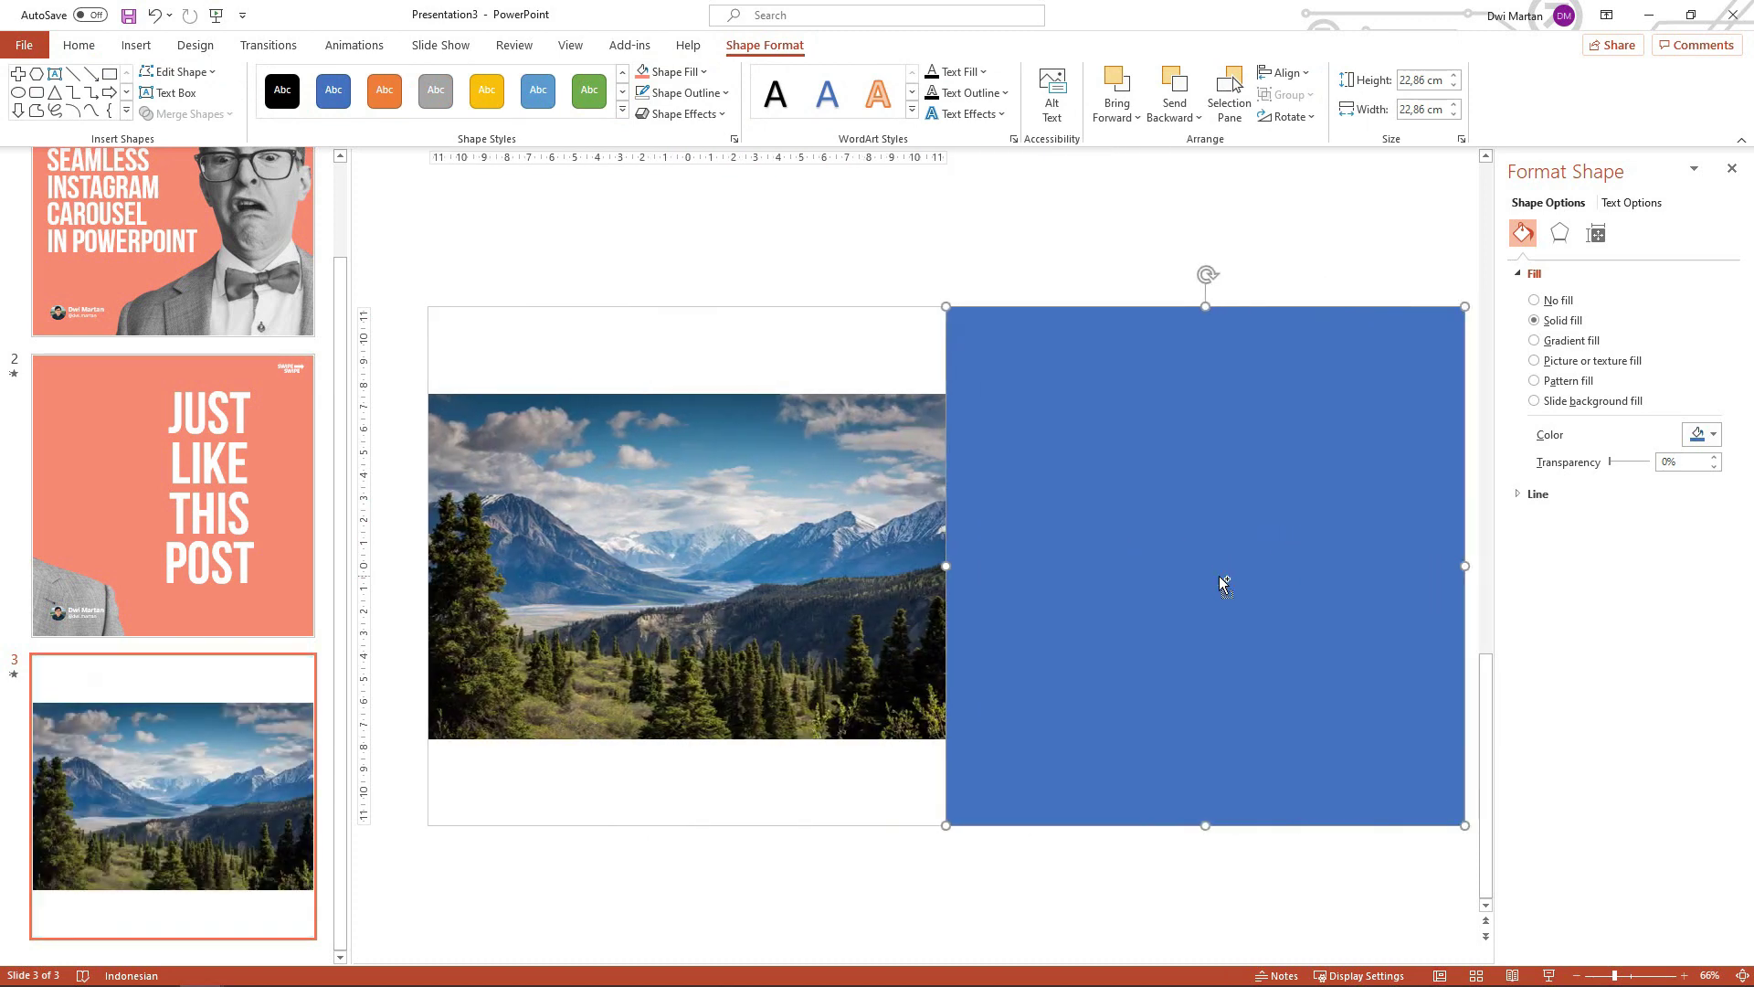
pyautogui.scroll(-2, 1219, 576)
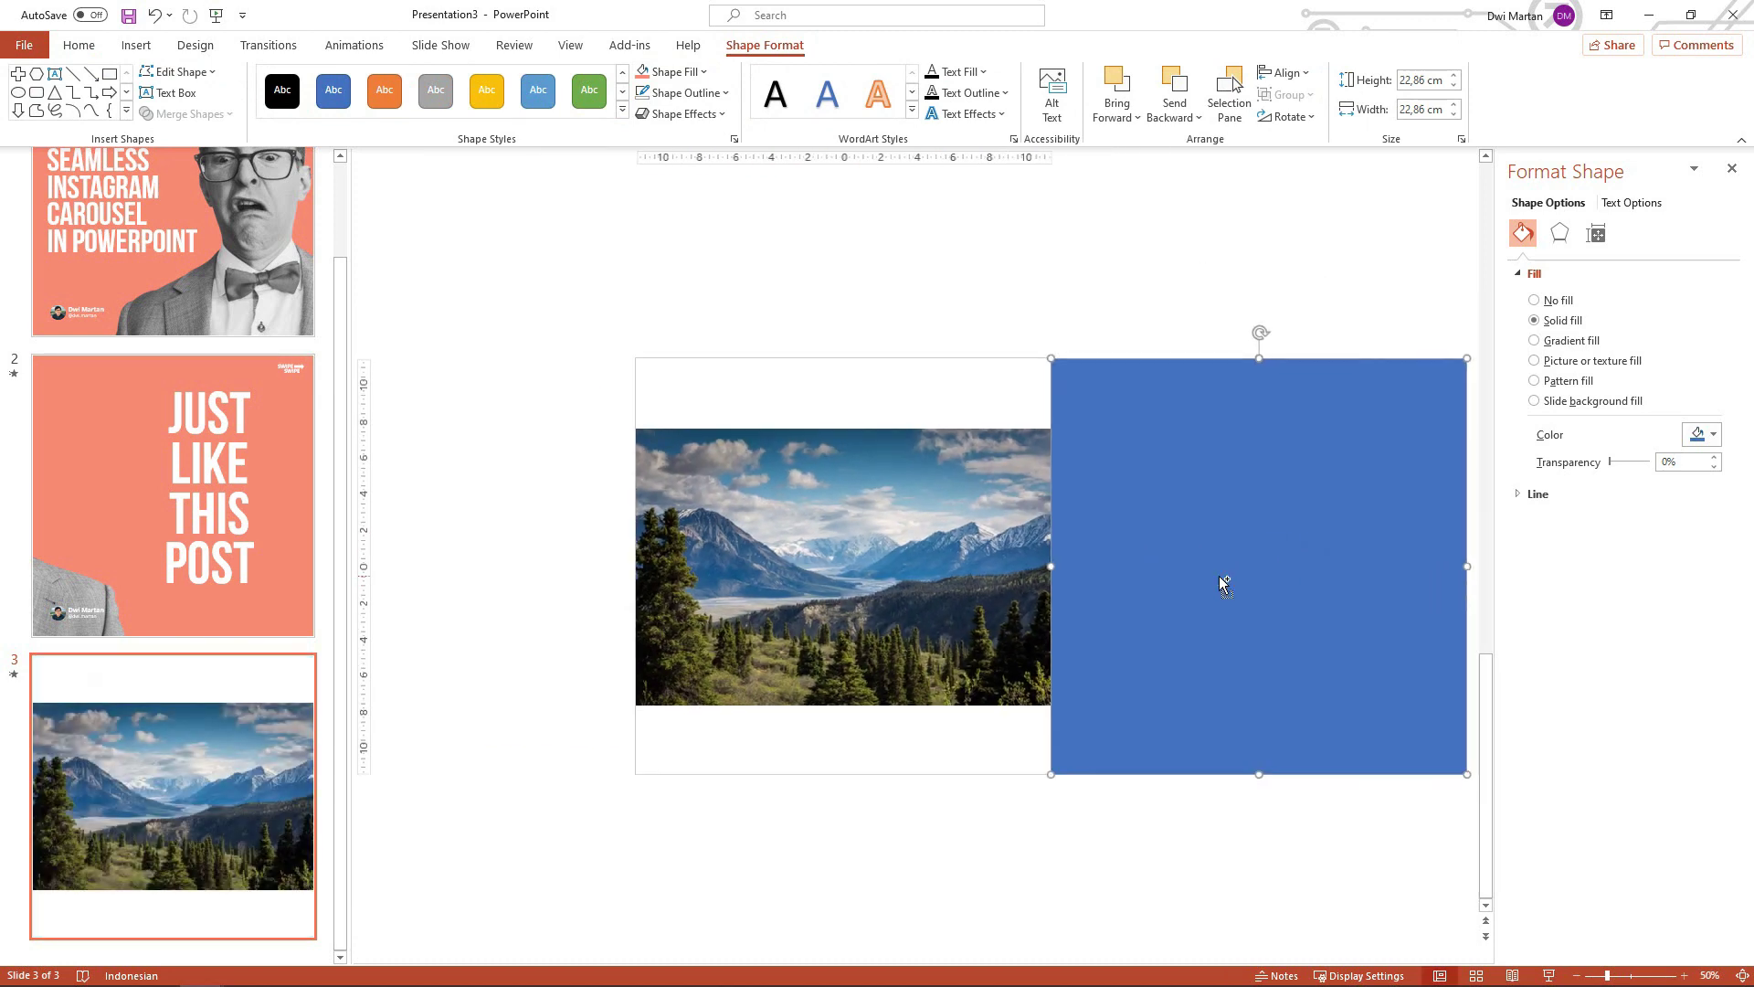
# Close the Format Shape pane and bring up the mountain photo's context menu
pyautogui.click(1731, 170)
pyautogui.press('Escape')
pyautogui.scroll(2, 1365, 531)
pyautogui.click(1037, 545)
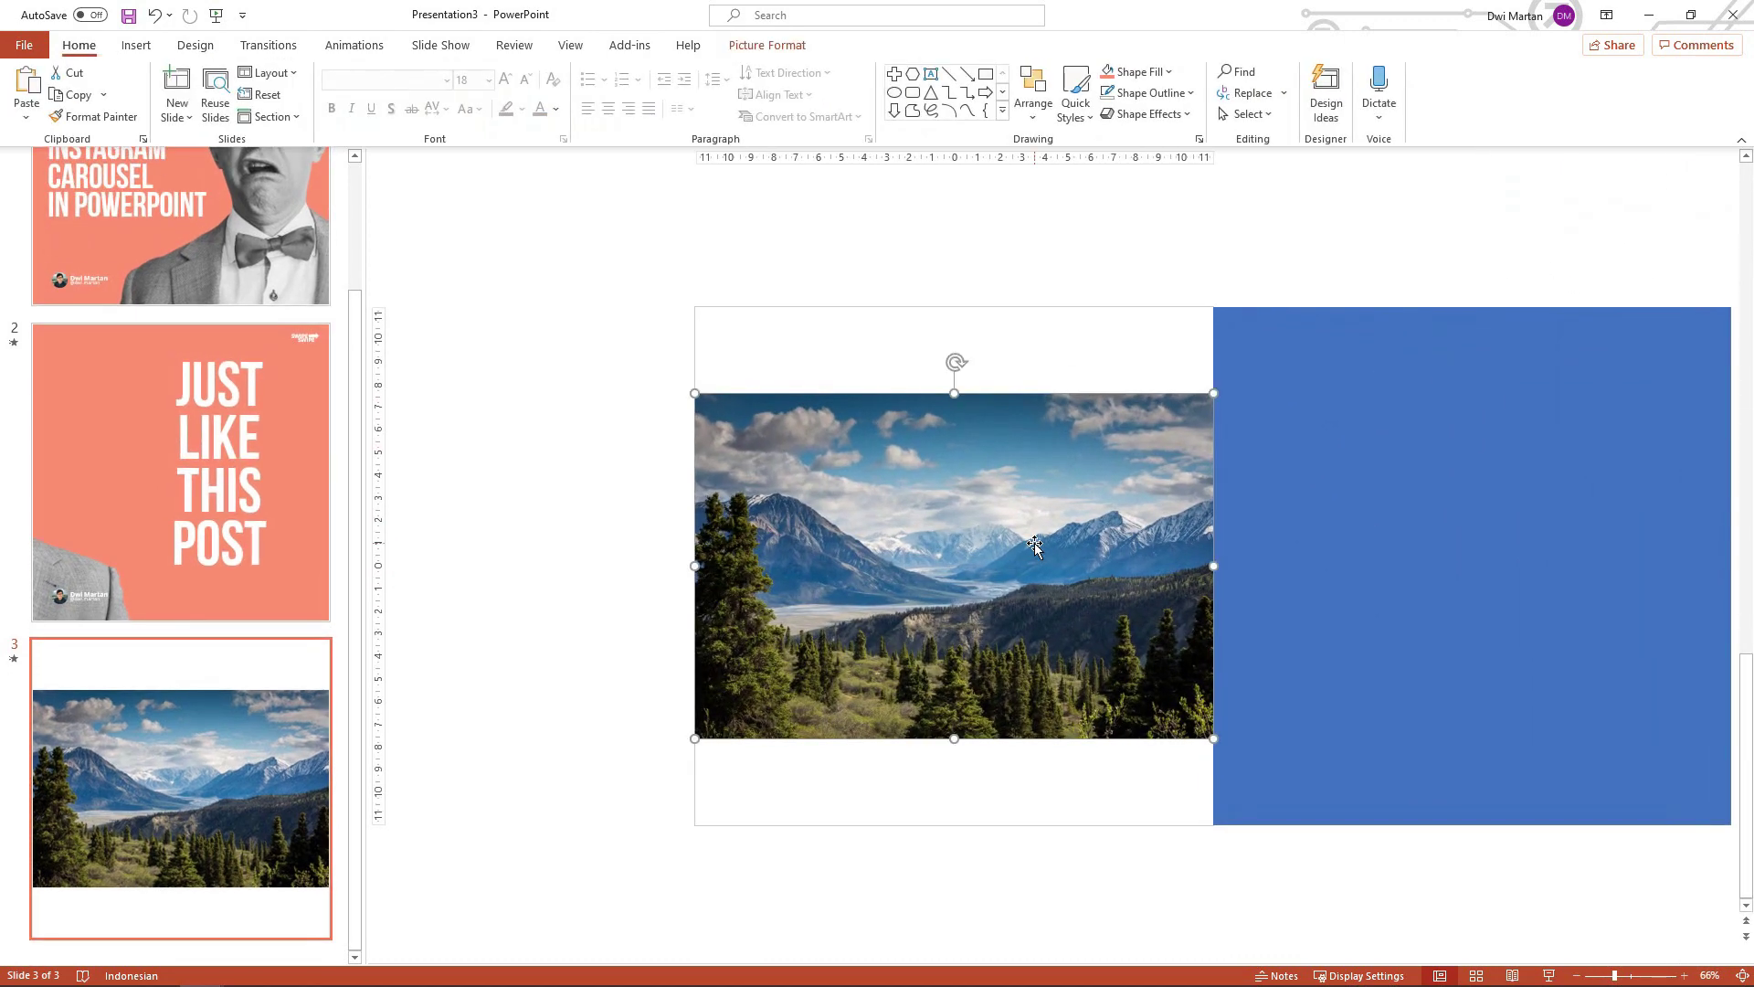
pyautogui.rightClick(1037, 545)
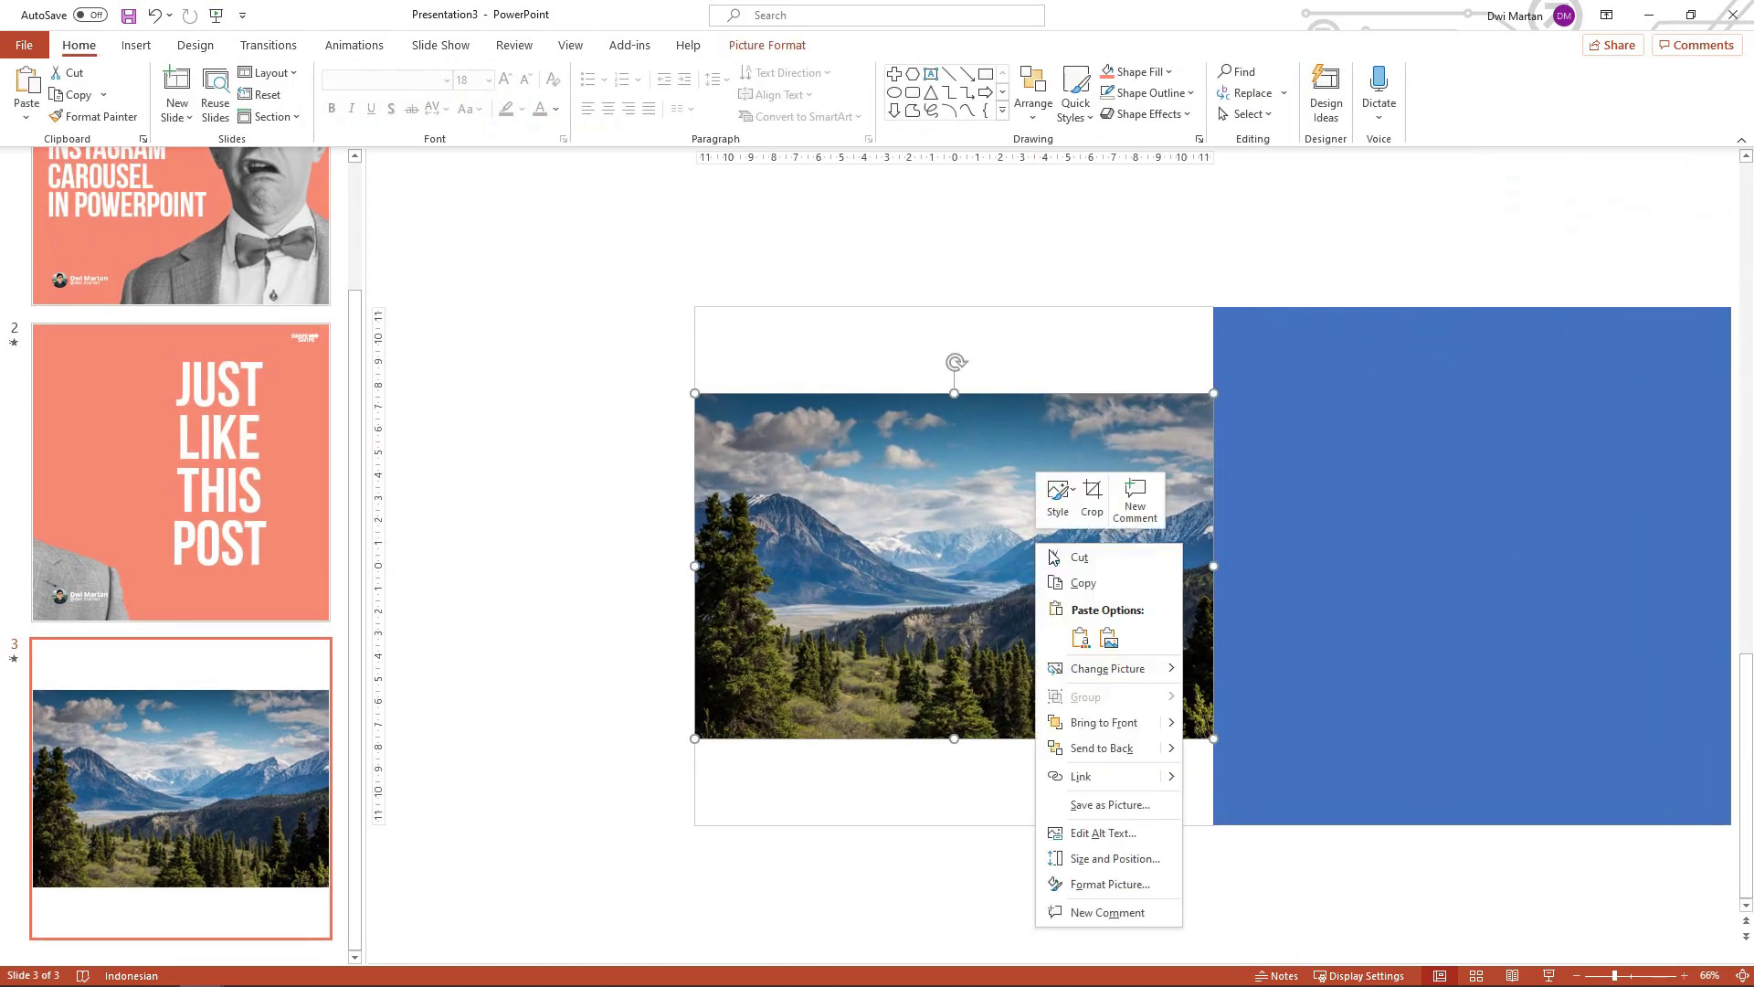
# Bring the mountain photo to front and enlarge it to 45.72 × 30.48 cm across slide and square
pyautogui.click(1113, 731)
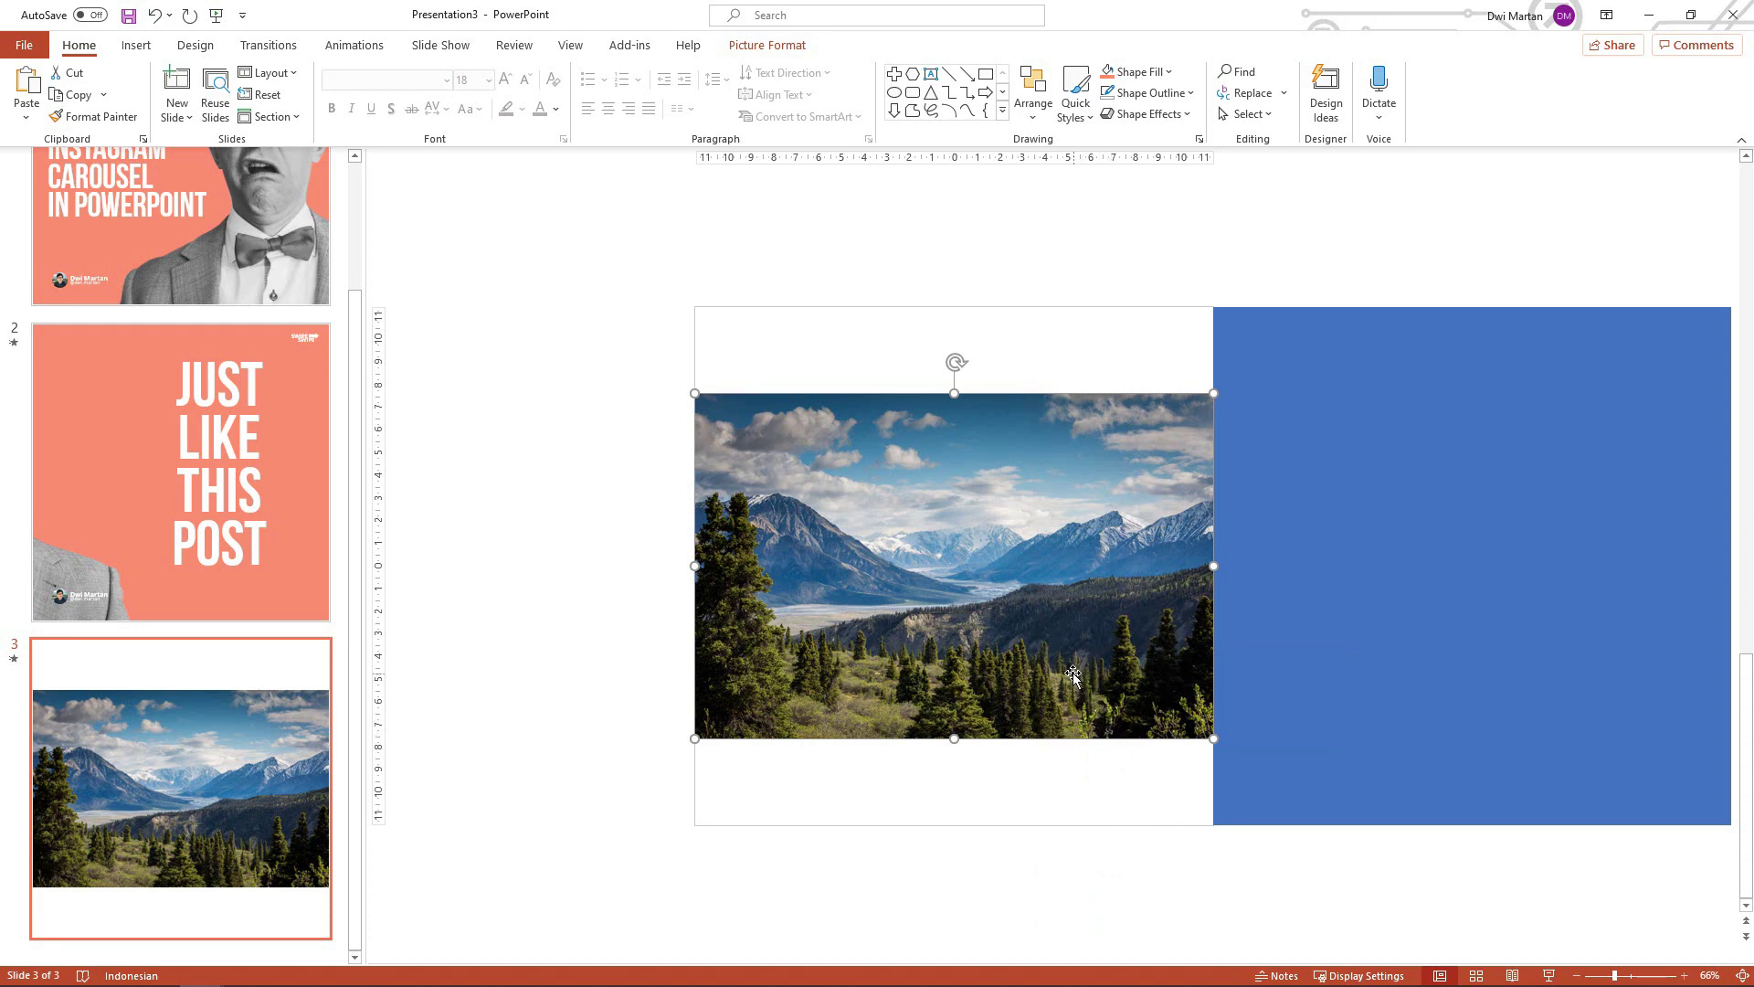
pyautogui.moveTo(1082, 678); pyautogui.dragTo(1078, 587)
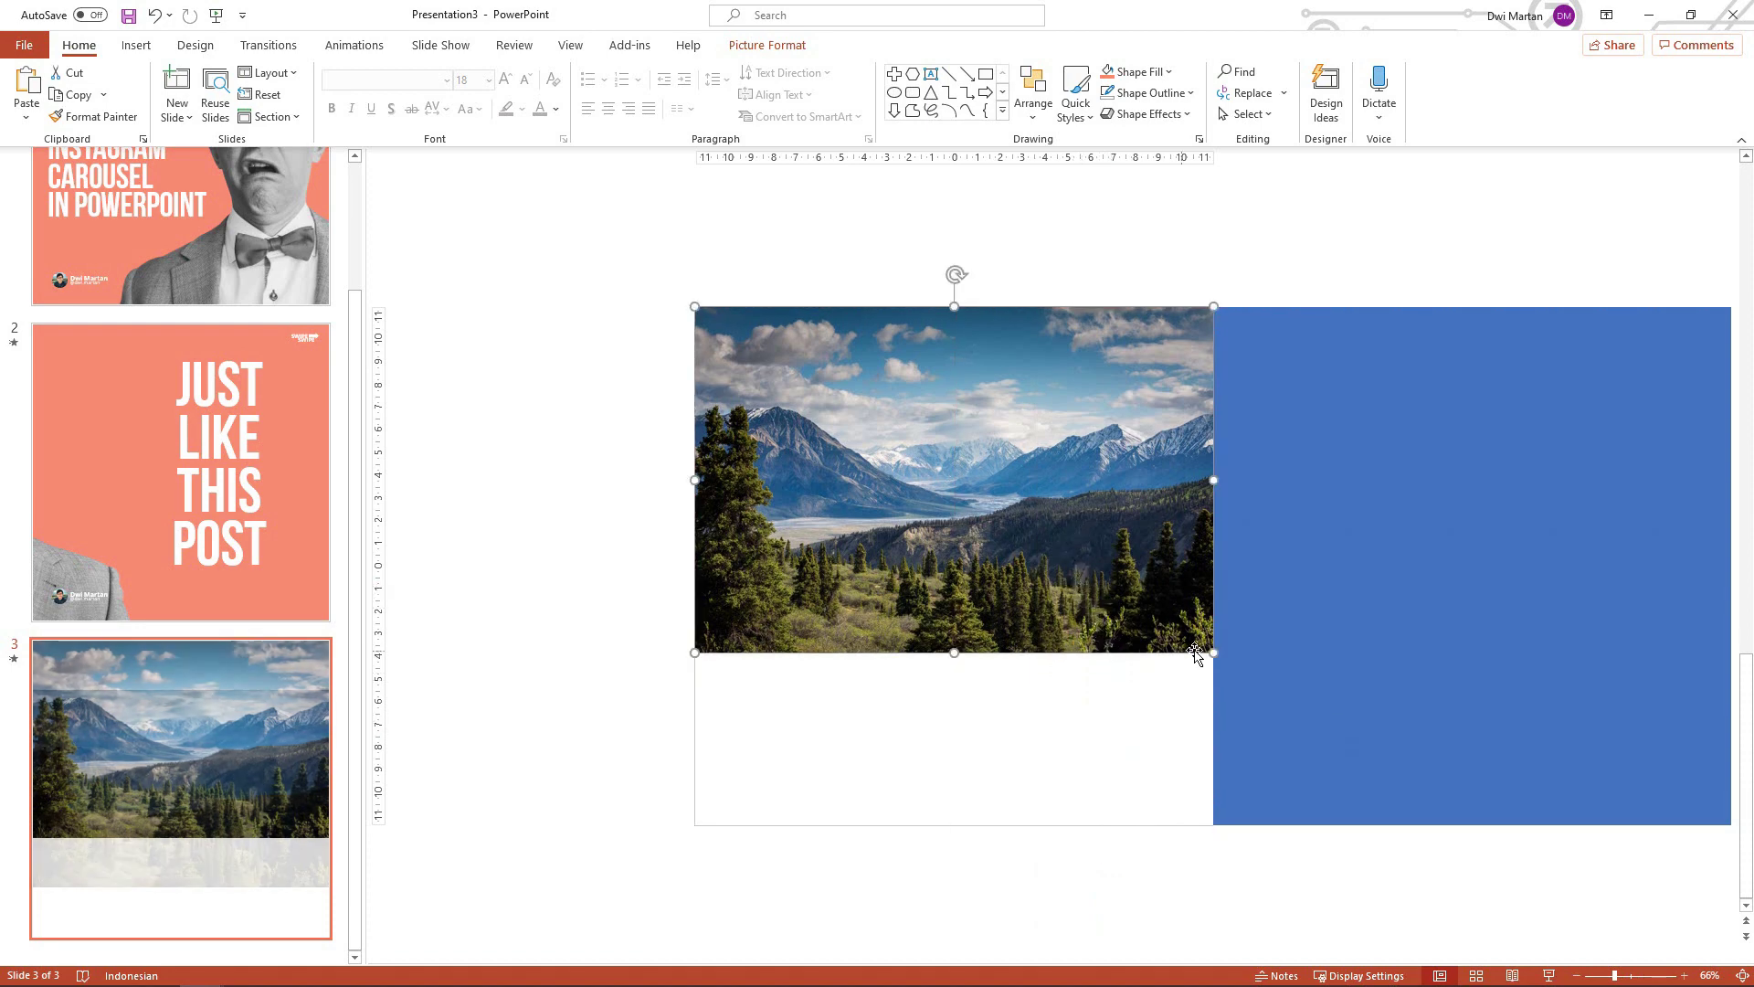
pyautogui.moveTo(1212, 653); pyautogui.dragTo(1726, 956)
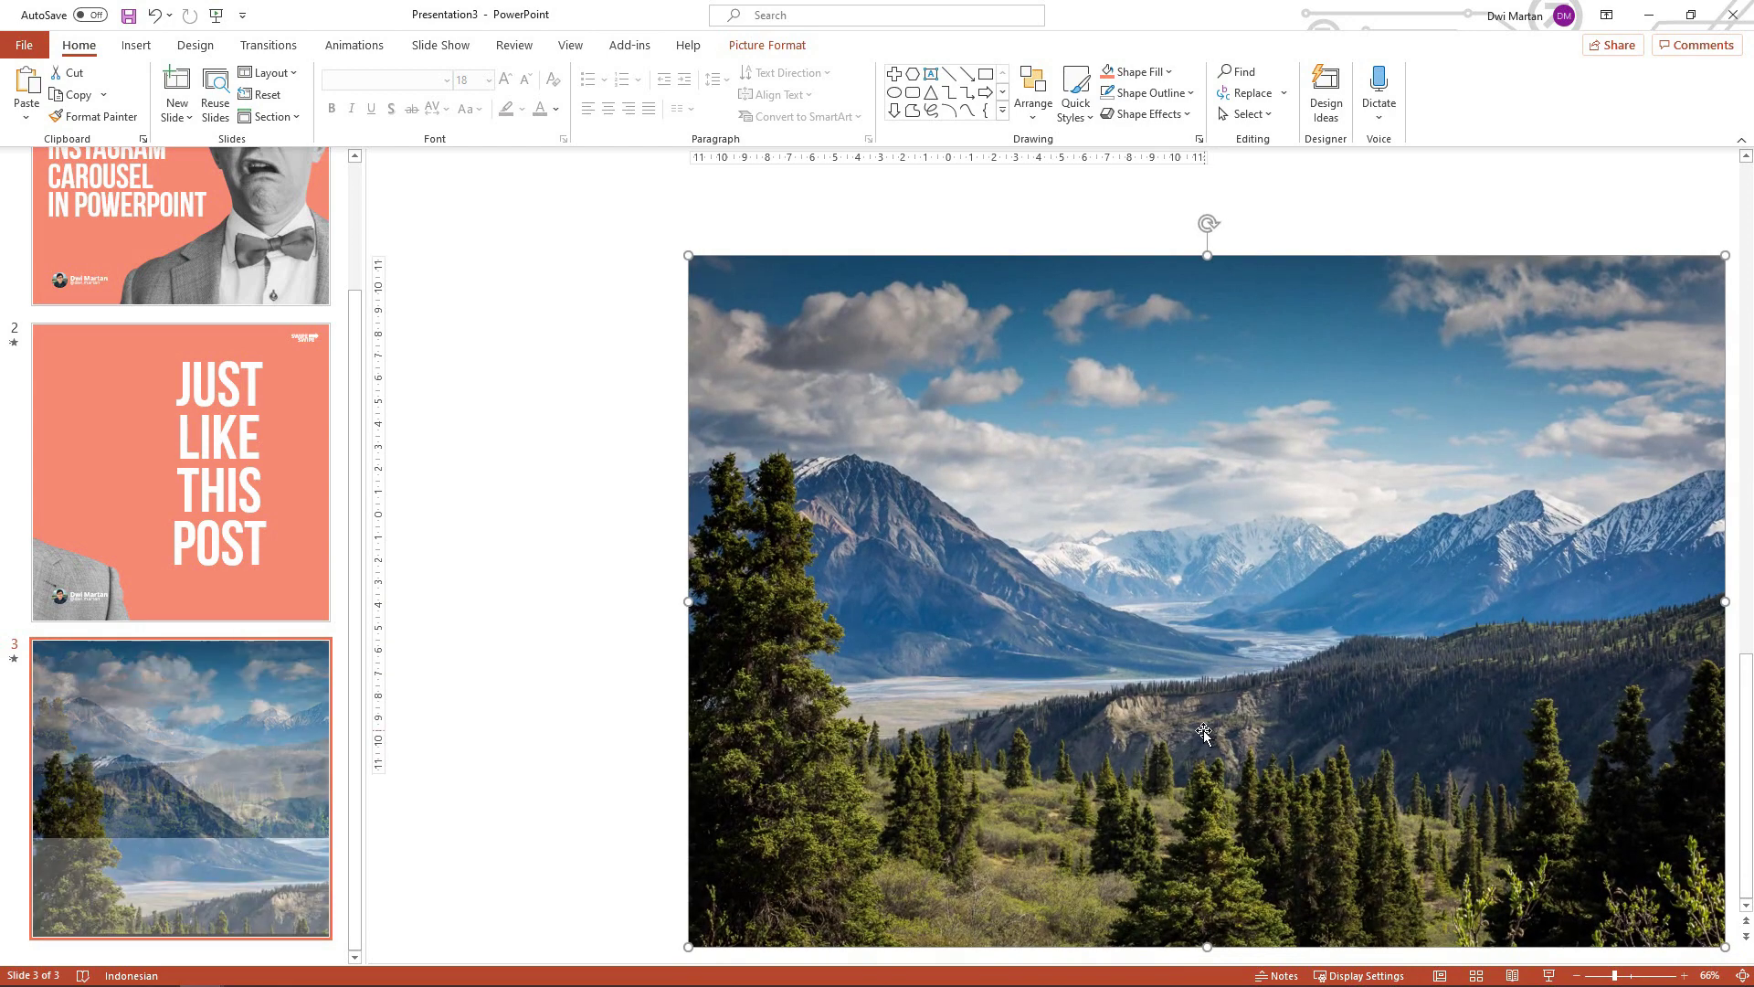
pyautogui.moveTo(1205, 699); pyautogui.dragTo(1199, 603)
pyautogui.keyDown('ctrl'); pyautogui.scroll(-2, 1199, 597); pyautogui.keyUp('ctrl')
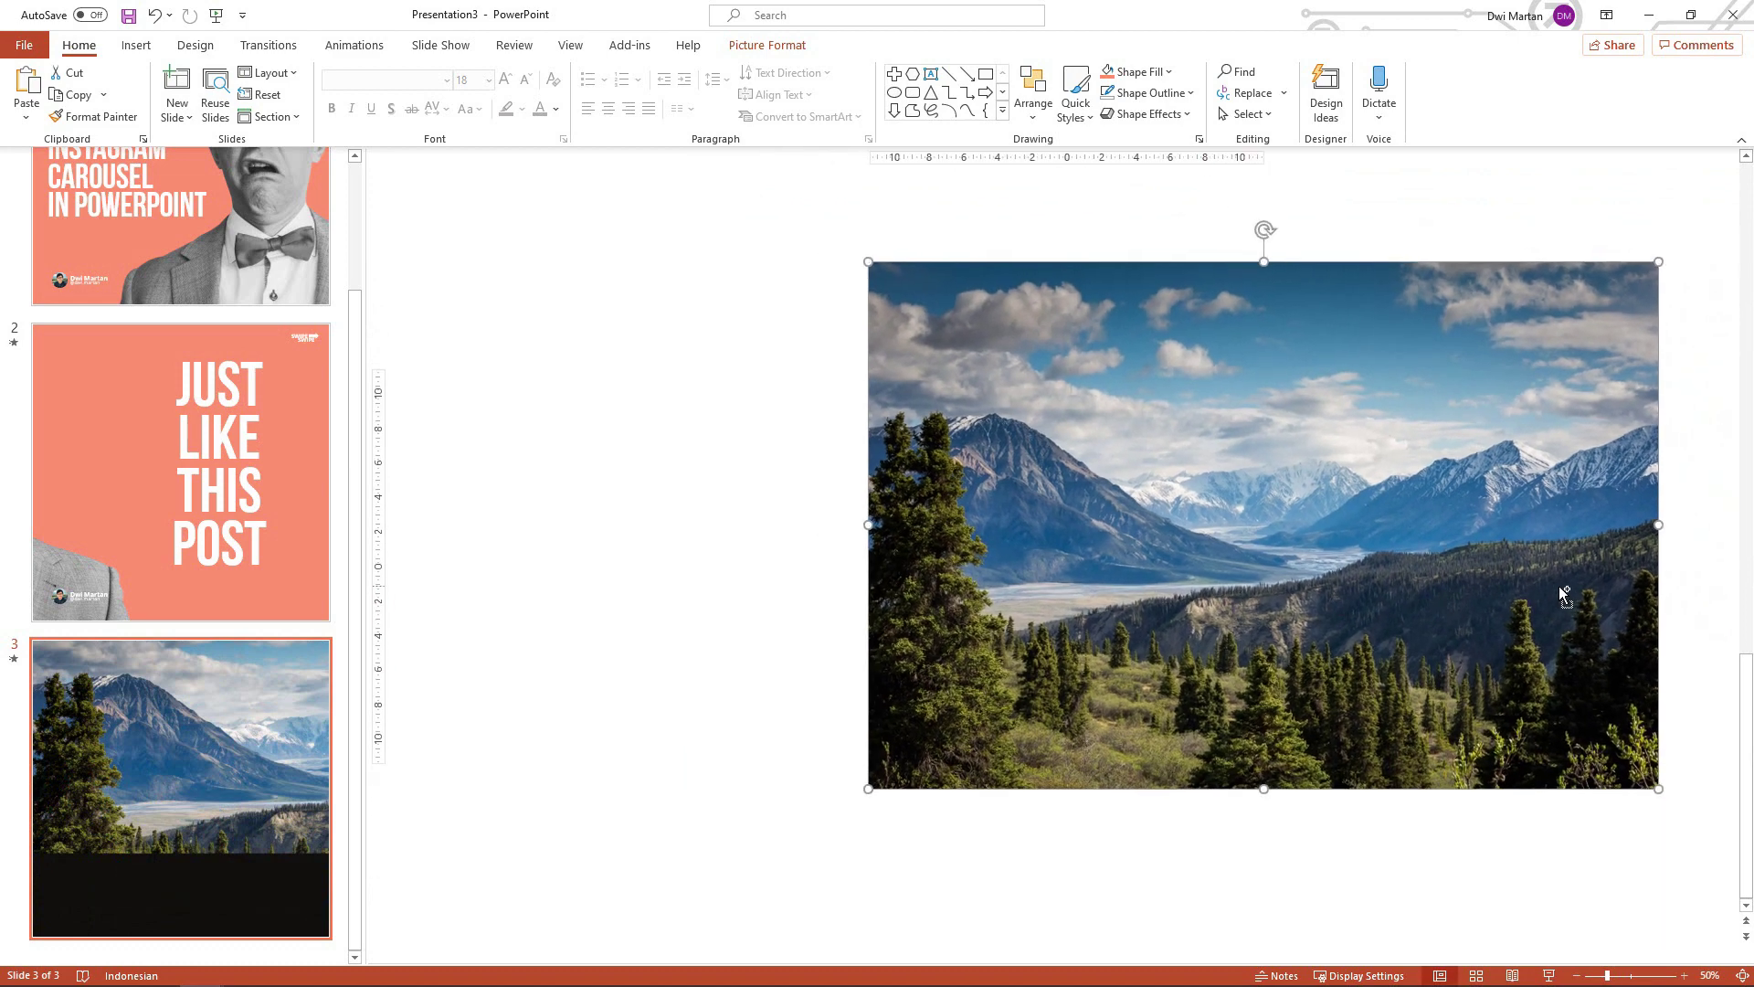
pyautogui.moveTo(1354, 560); pyautogui.dragTo(1353, 570)
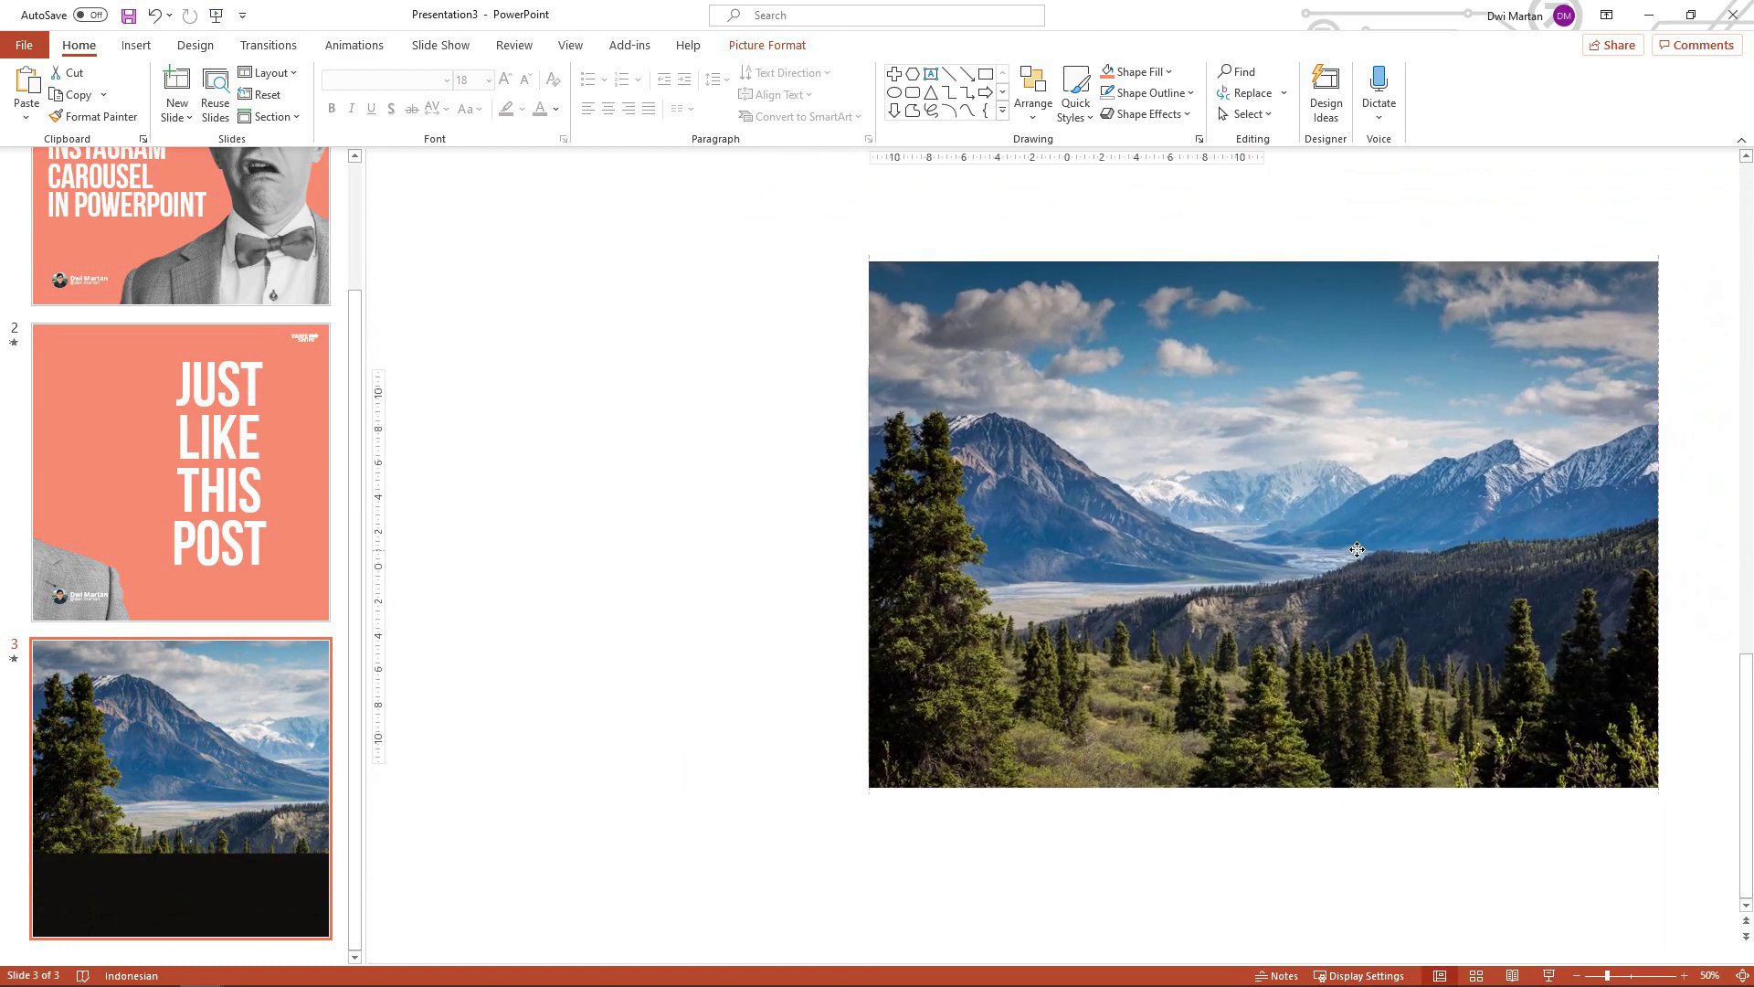
# Crop the mountain photo's top and bottom into a 45.72 × 22.86 cm strip, shifting the image lower
pyautogui.click(783, 45)
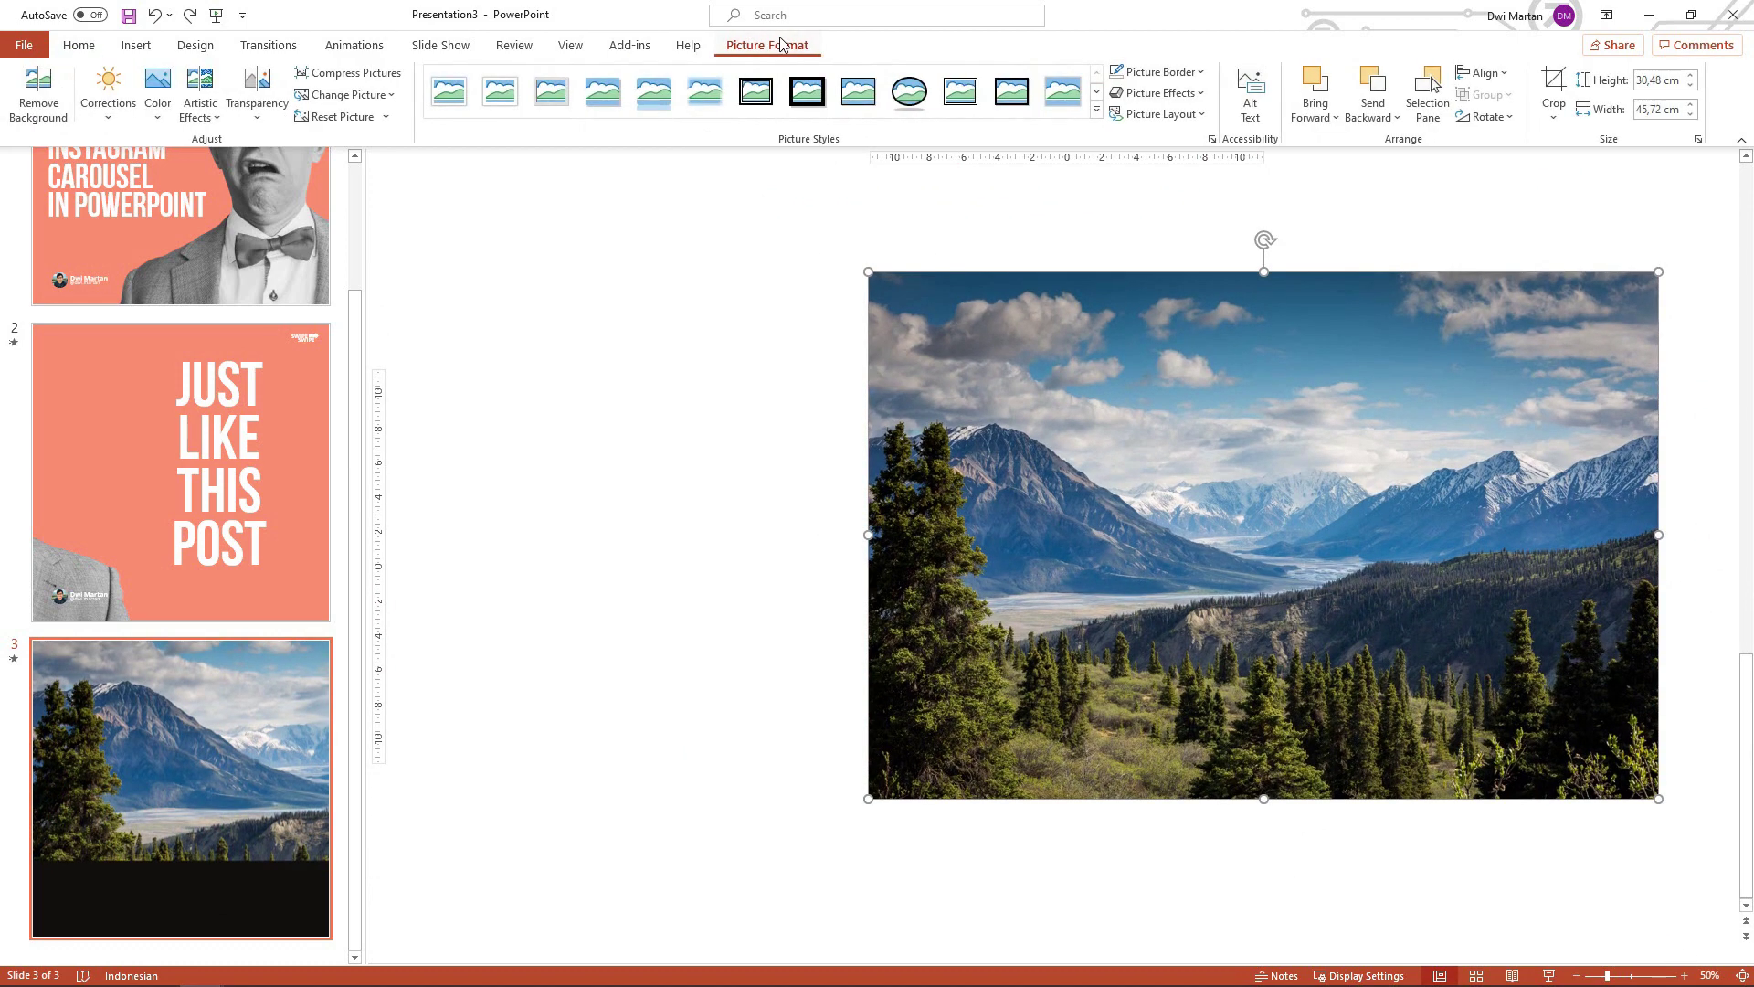
pyautogui.click(1554, 87)
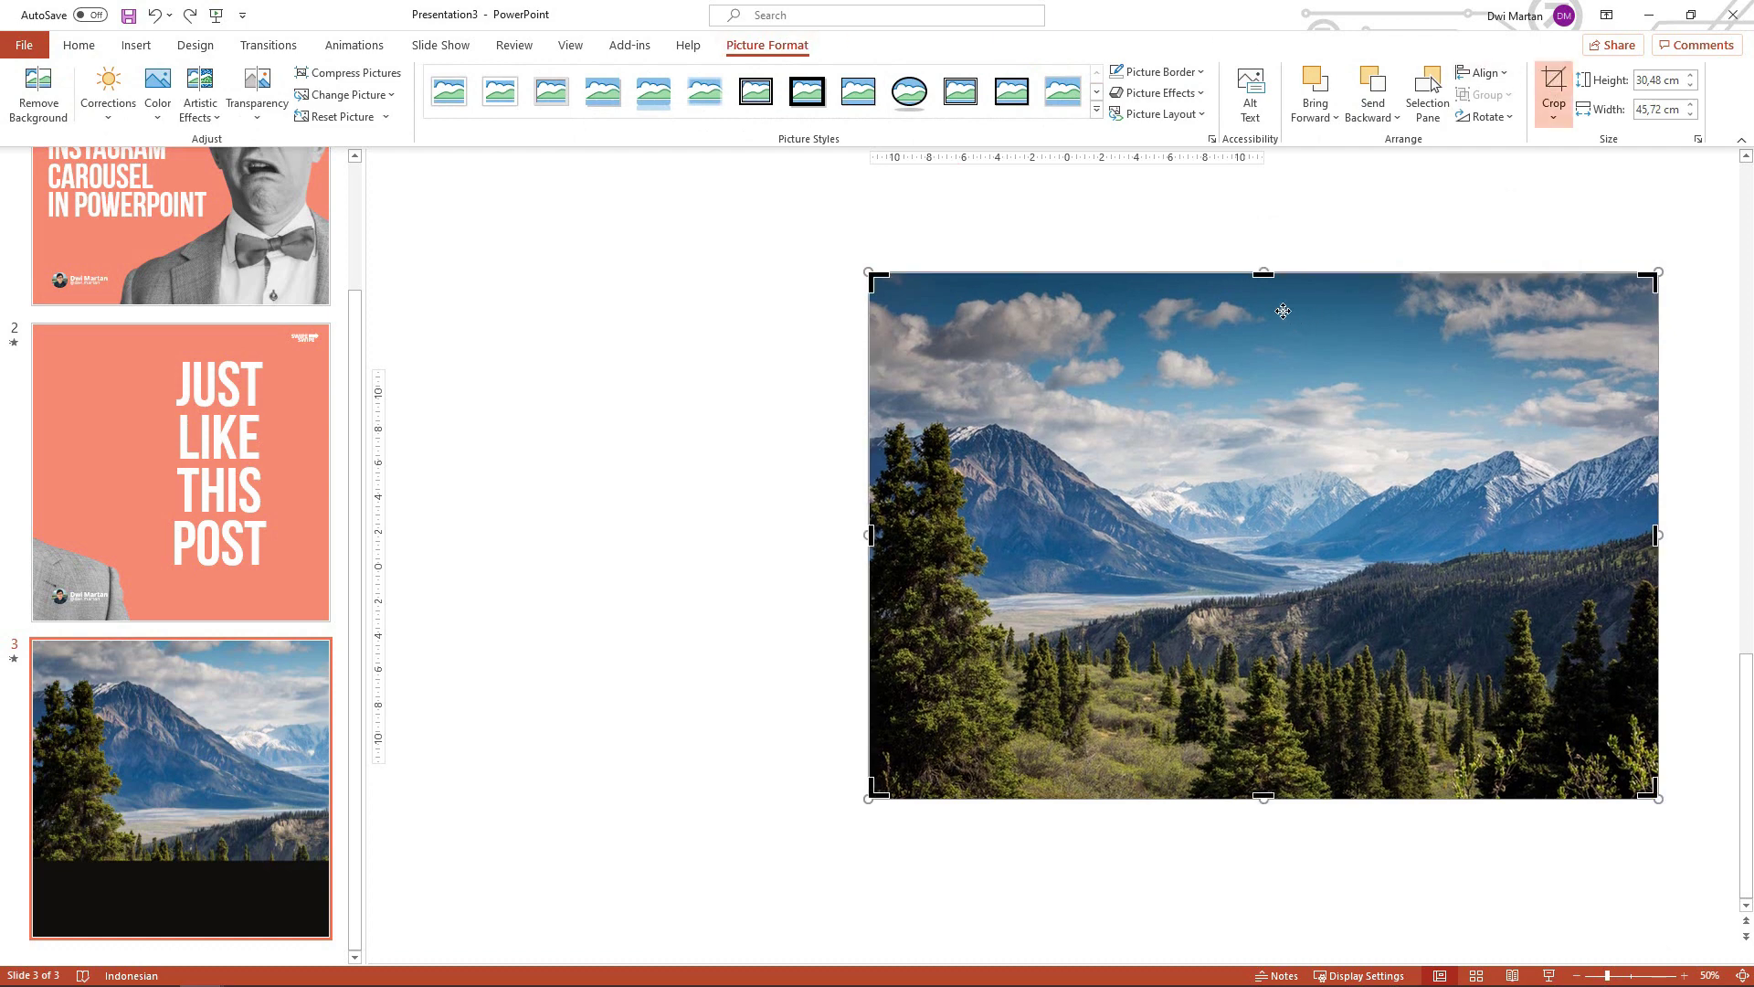
pyautogui.moveTo(1264, 273); pyautogui.dragTo(1259, 370)
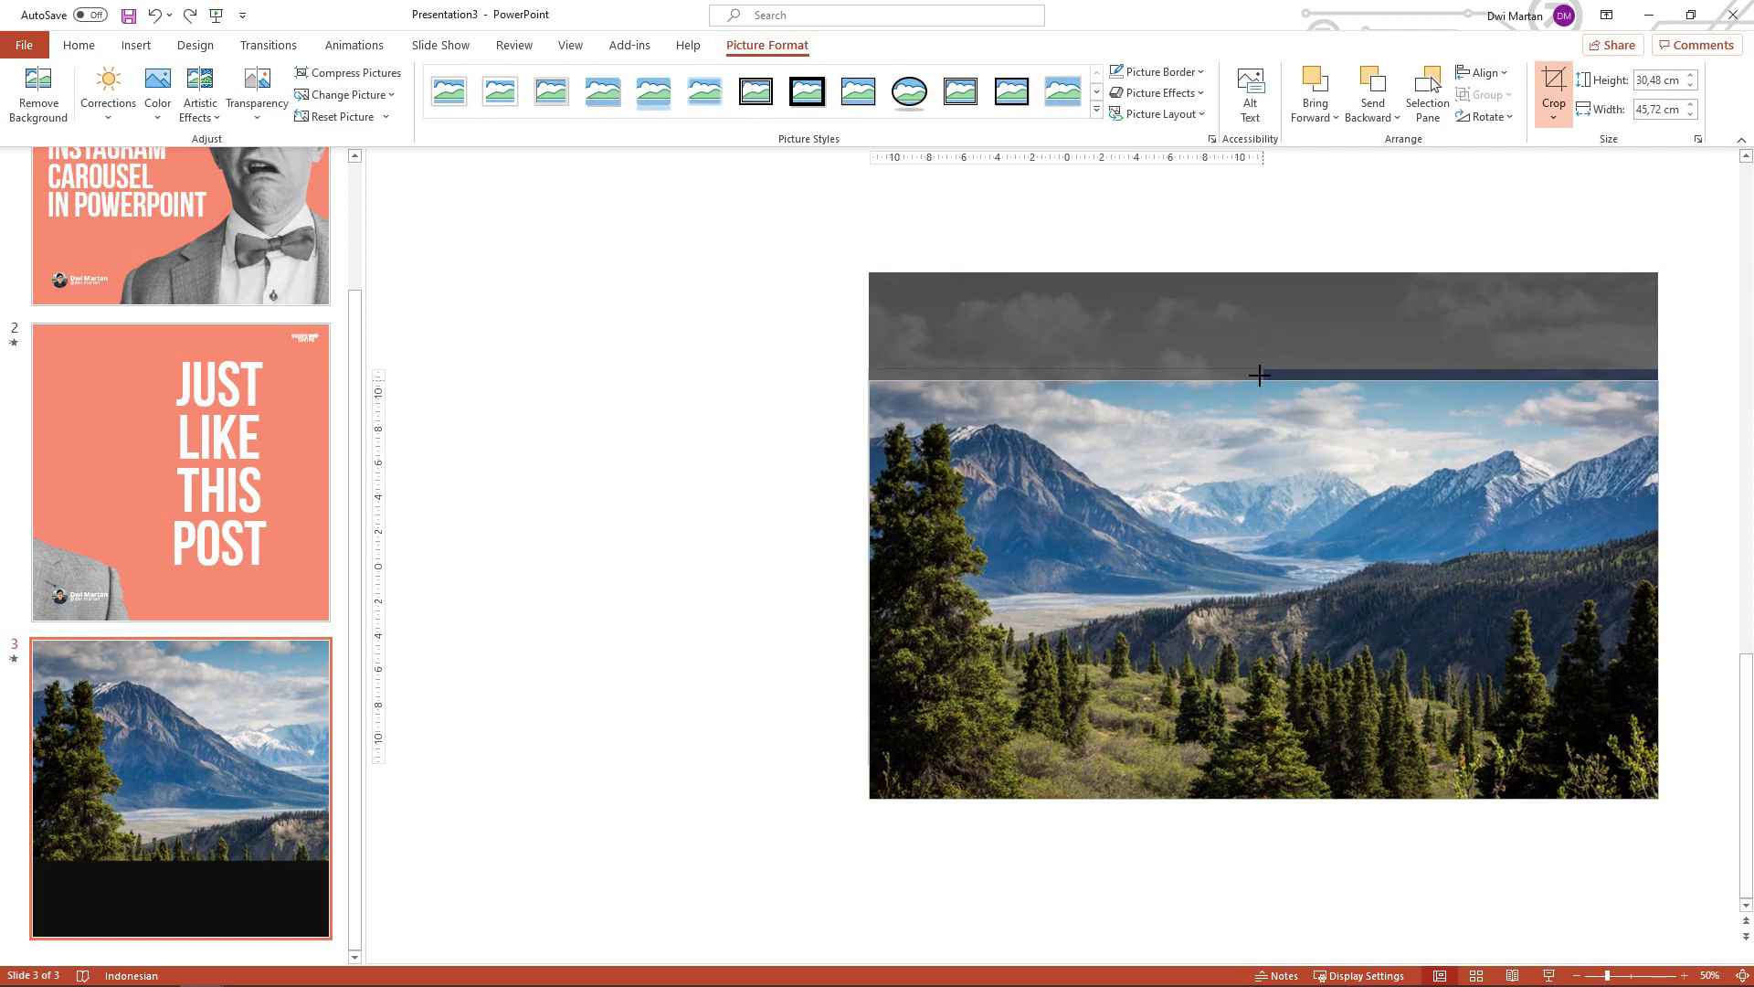
pyautogui.moveTo(1264, 798)
pyautogui.mouseDown()
pyautogui.moveTo(1250, 678)
pyautogui.moveTo(1243, 749)
pyautogui.mouseUp()
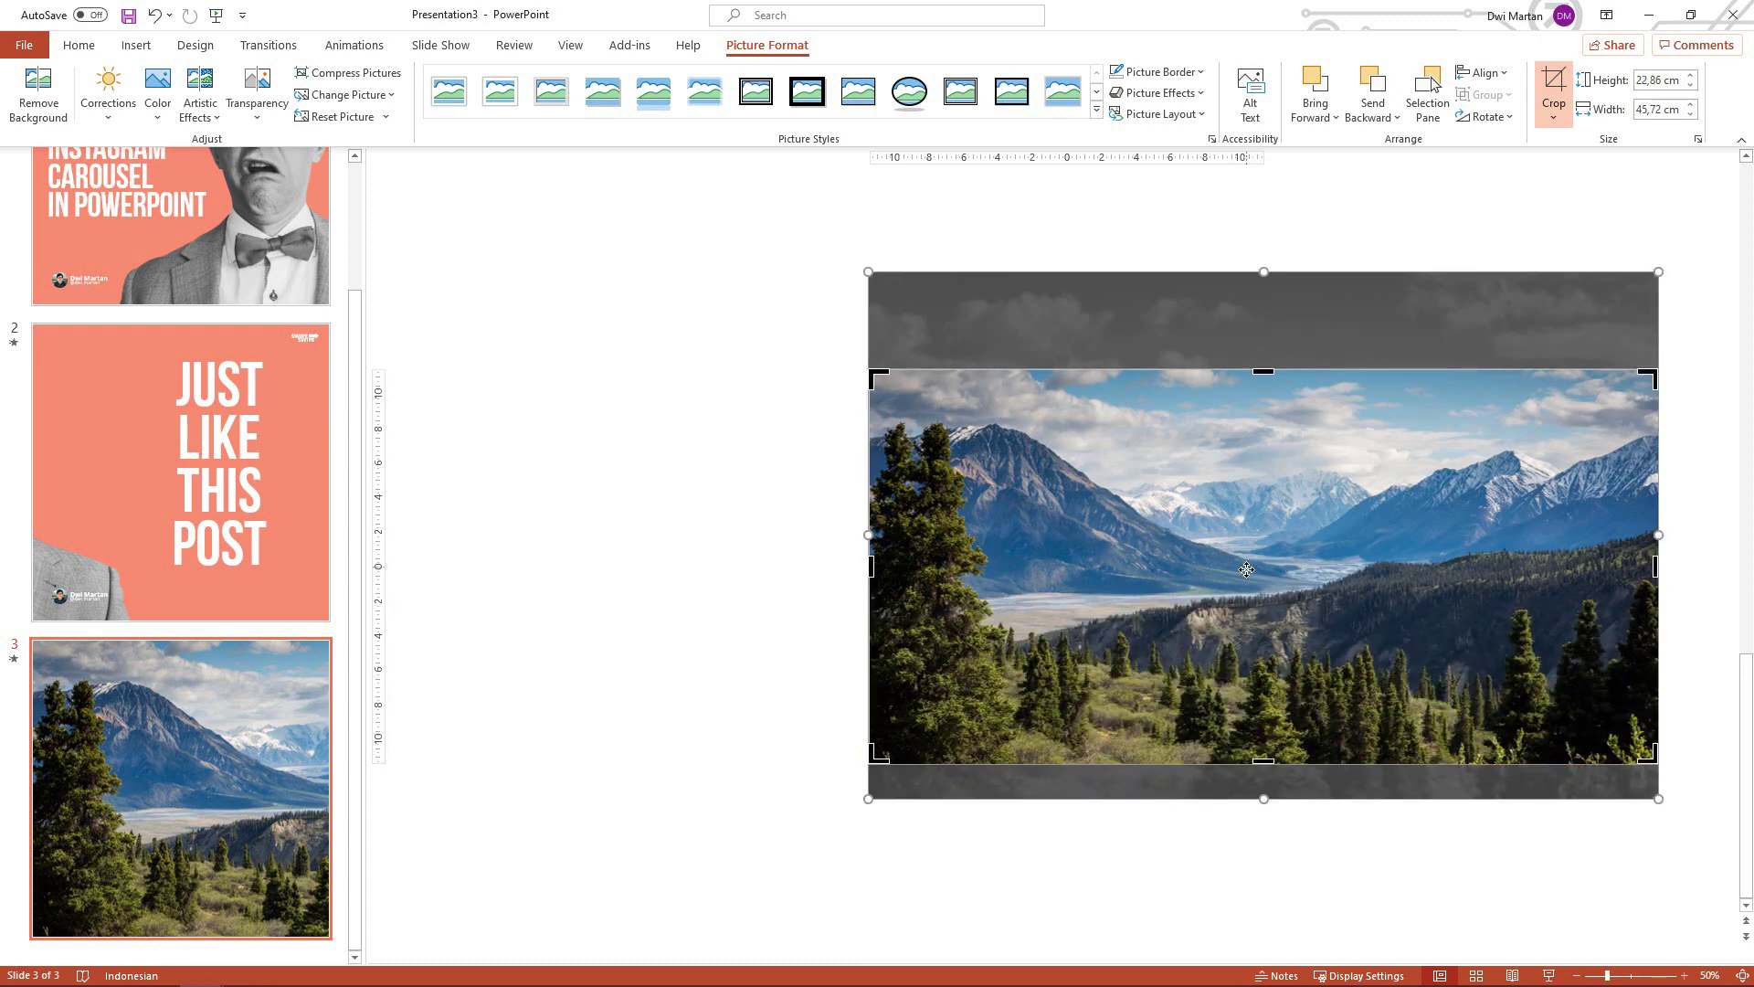
pyautogui.moveTo(1246, 570); pyautogui.dragTo(1246, 595)
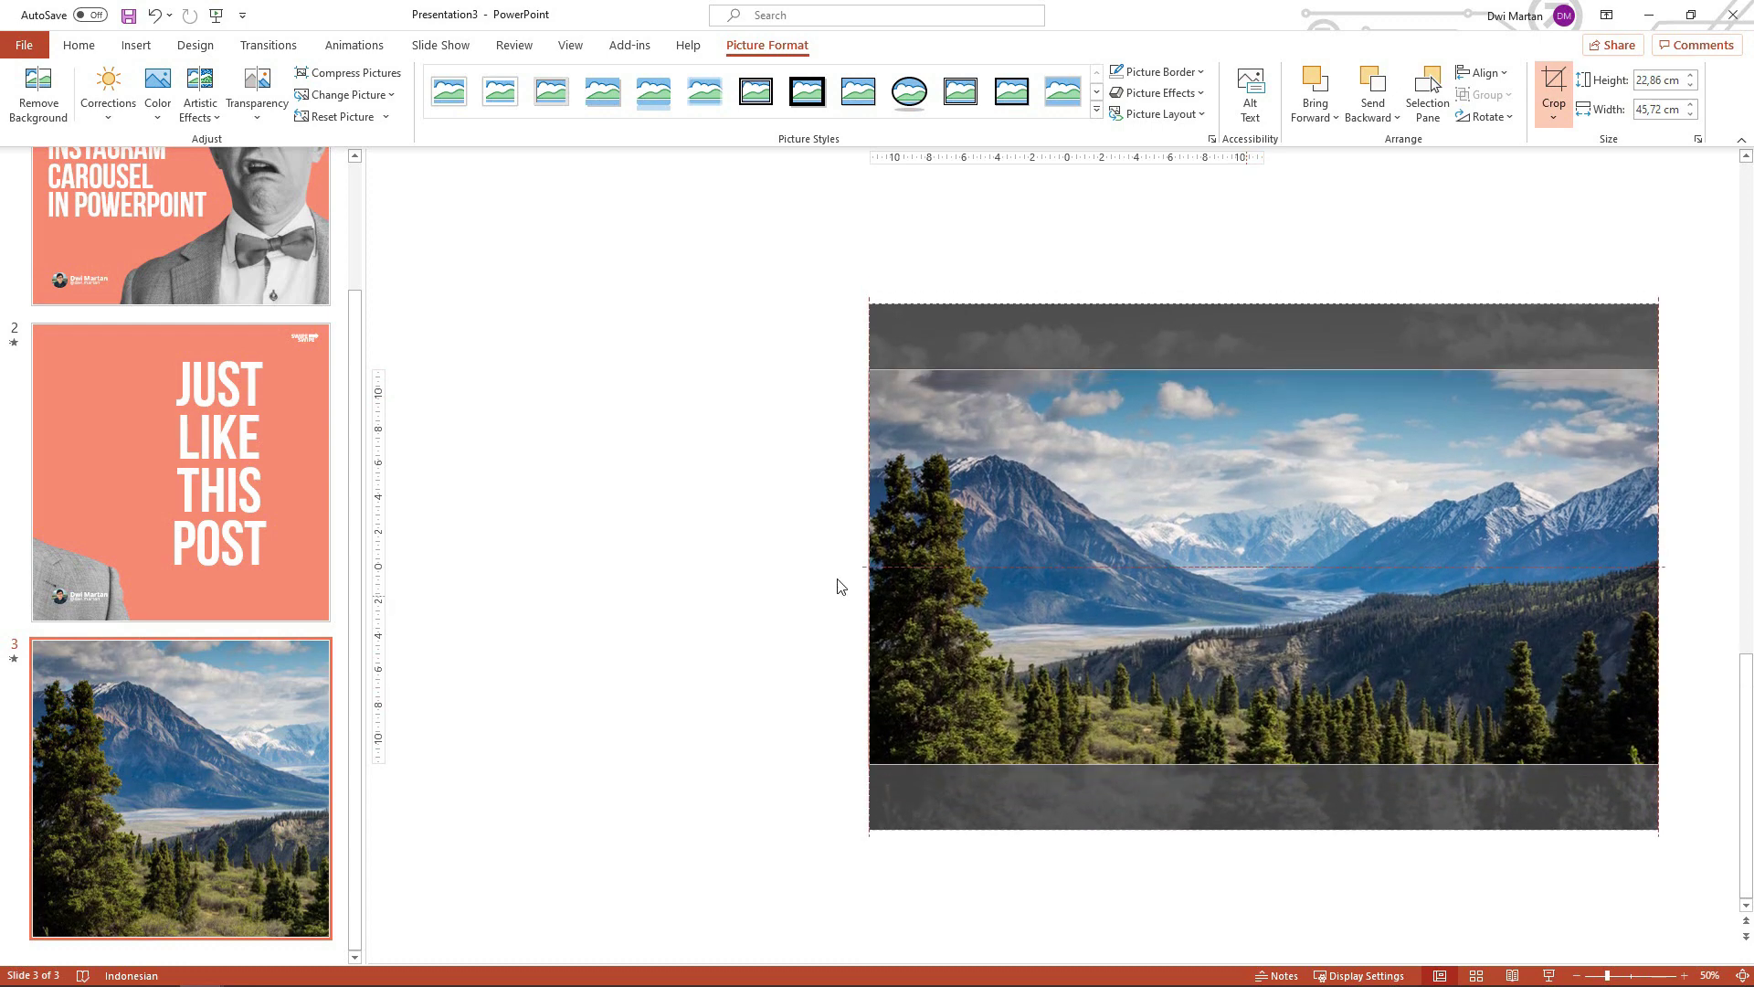
pyautogui.moveTo(841, 587); pyautogui.dragTo(808, 580)
pyautogui.click(802, 582)
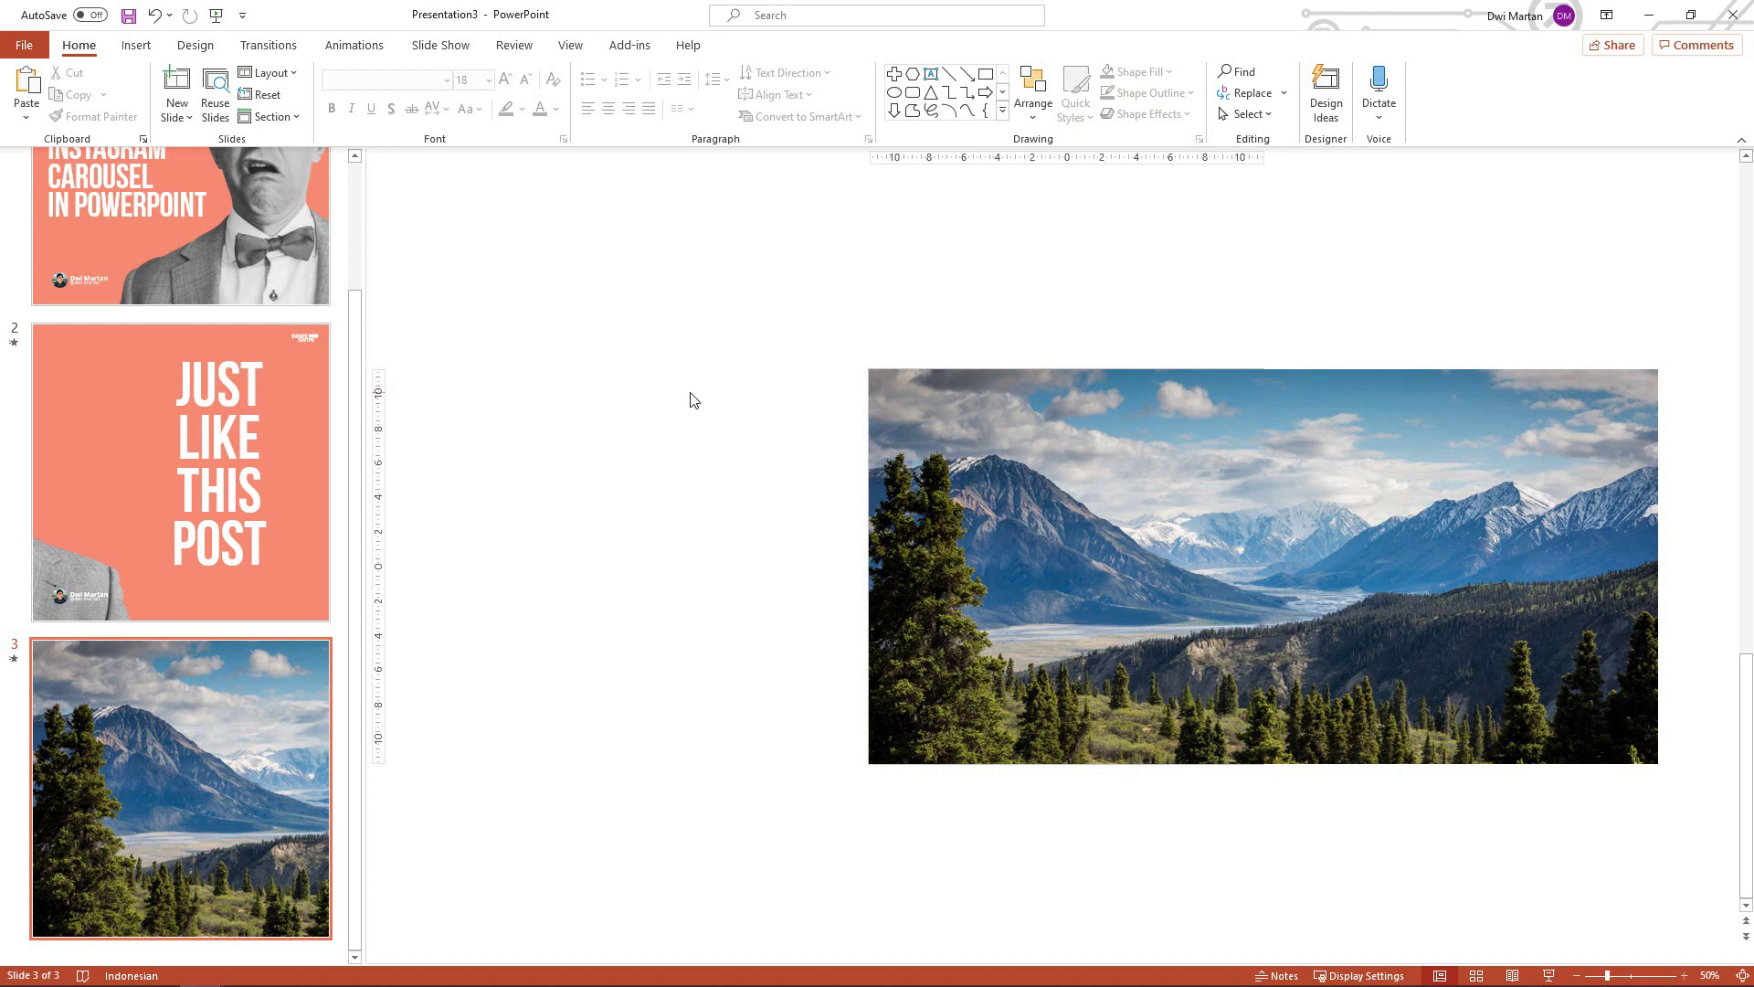
# Add a centred SEAMLESS text box in Charlevoix Pro Black at size 166
pyautogui.click(931, 74)
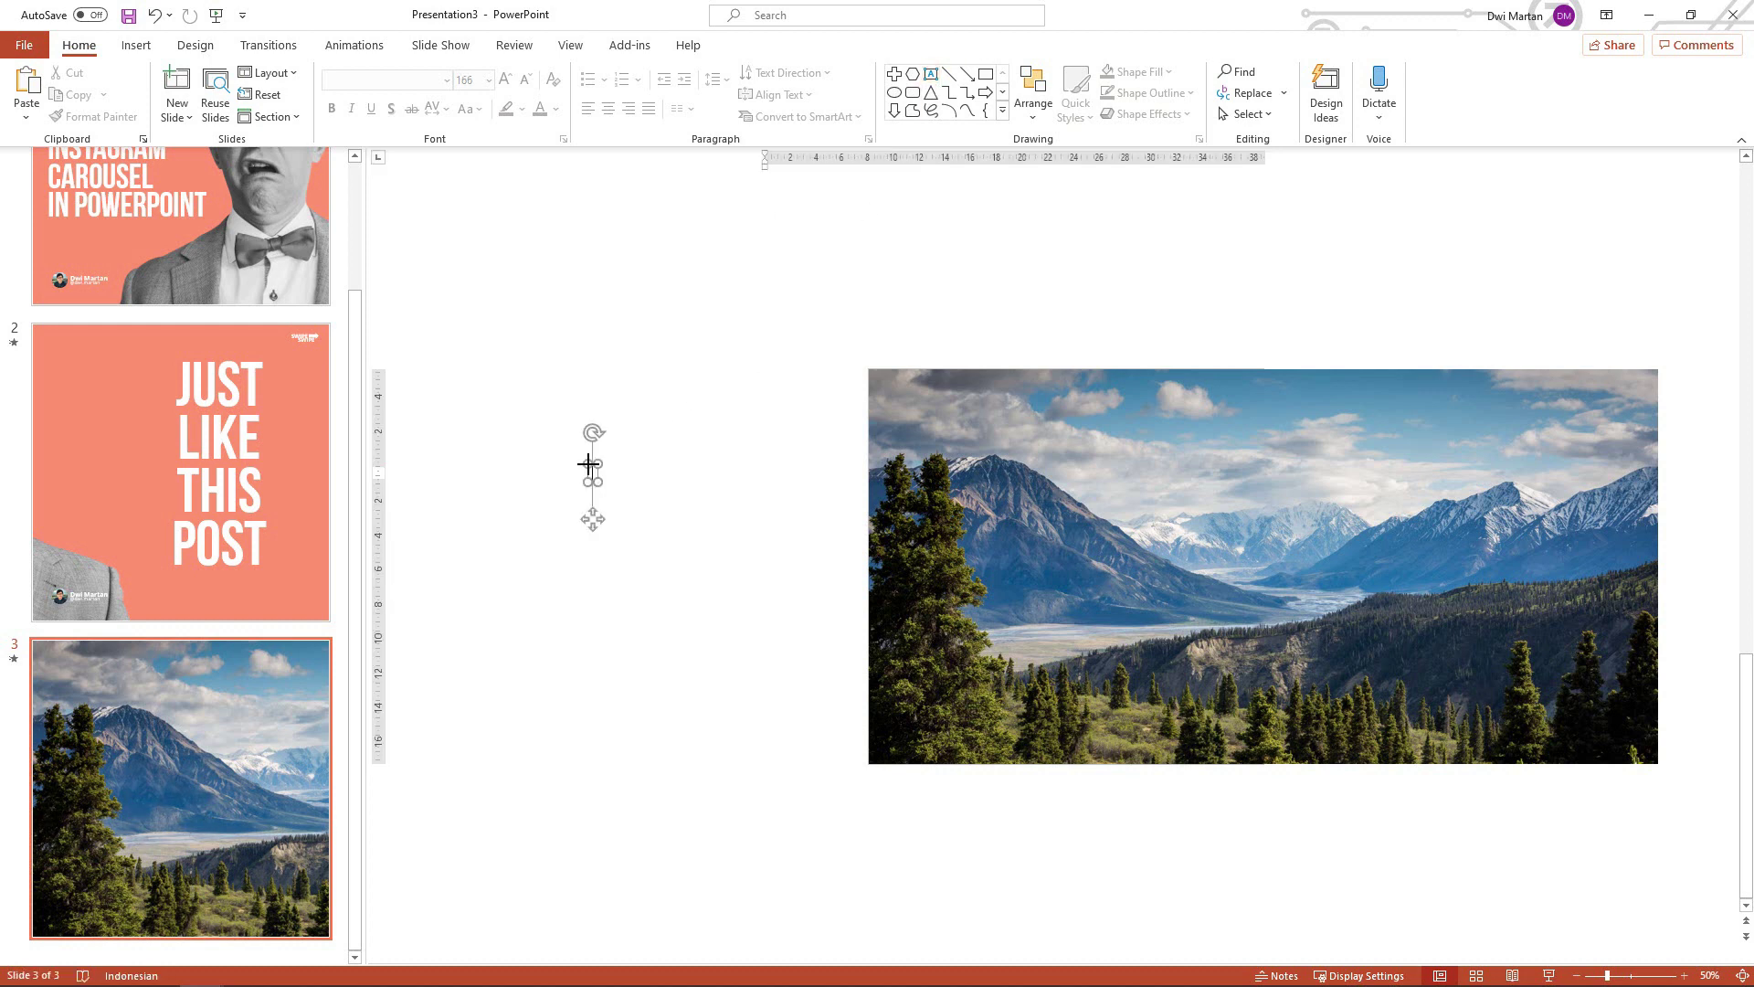
pyautogui.click(588, 463)
pyautogui.write('SEAMLESS')
pyautogui.hotkey('ctrl', 'a')
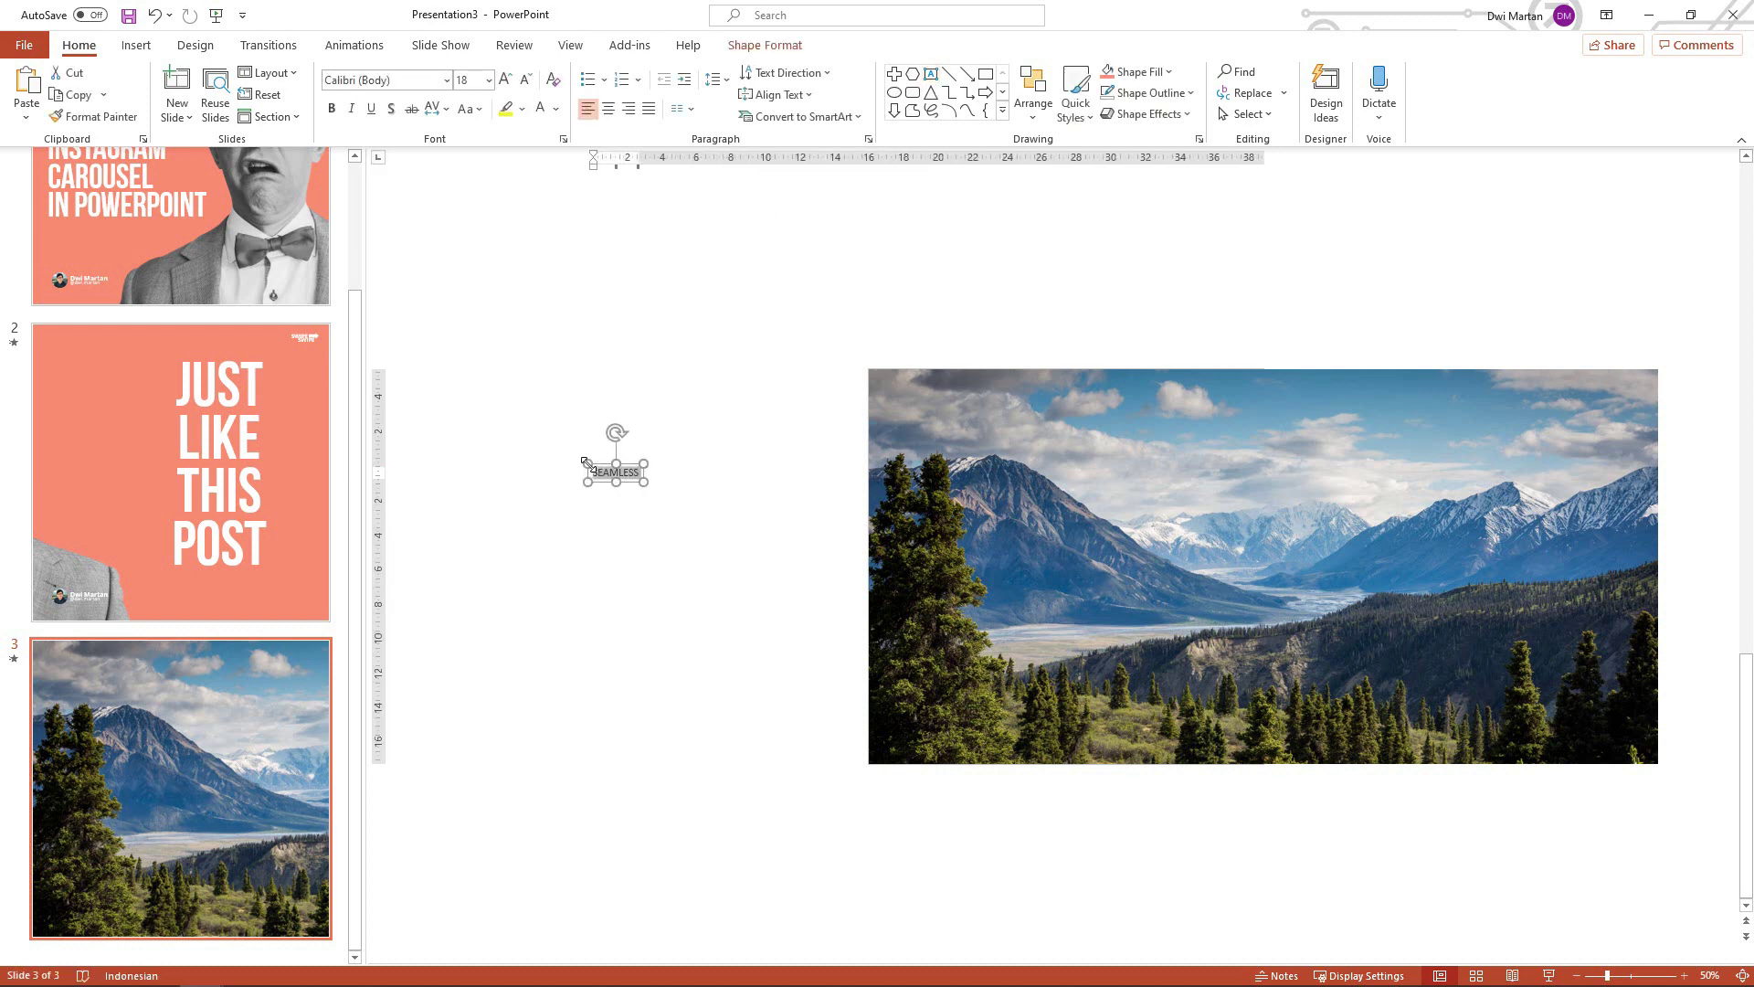
pyautogui.click(397, 81)
pyautogui.press('Return')
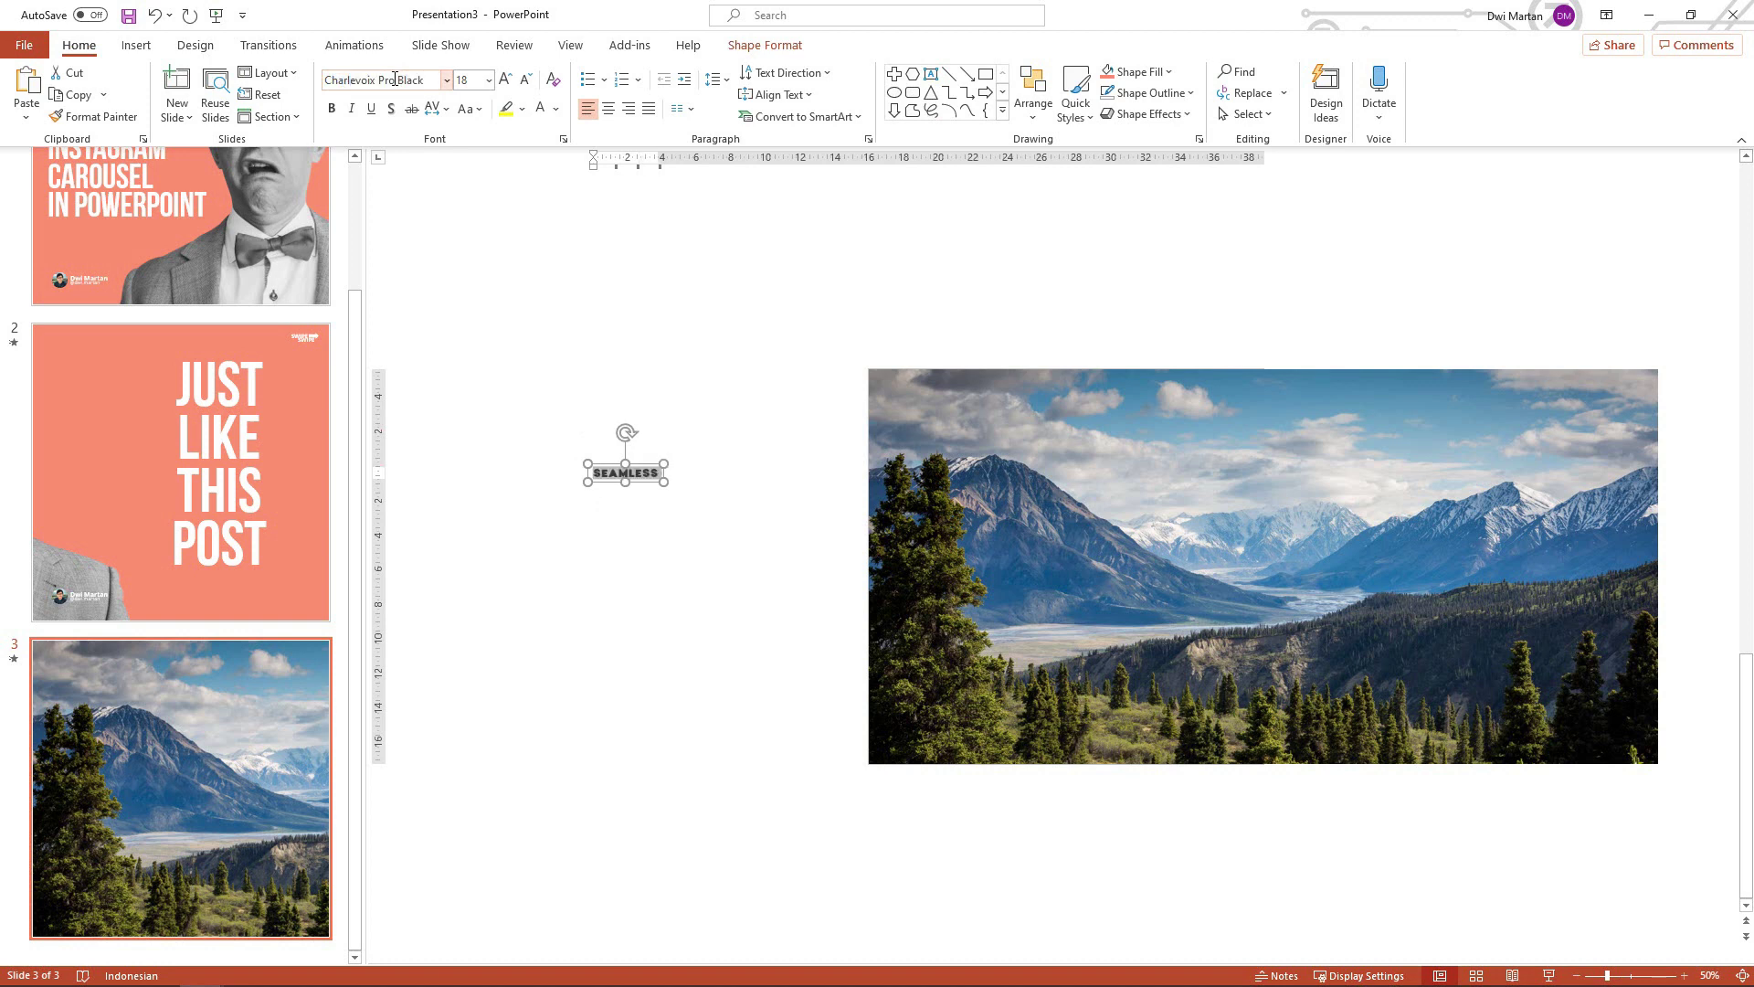
pyautogui.click(506, 80)
pyautogui.click(506, 81)
pyautogui.click(507, 81)
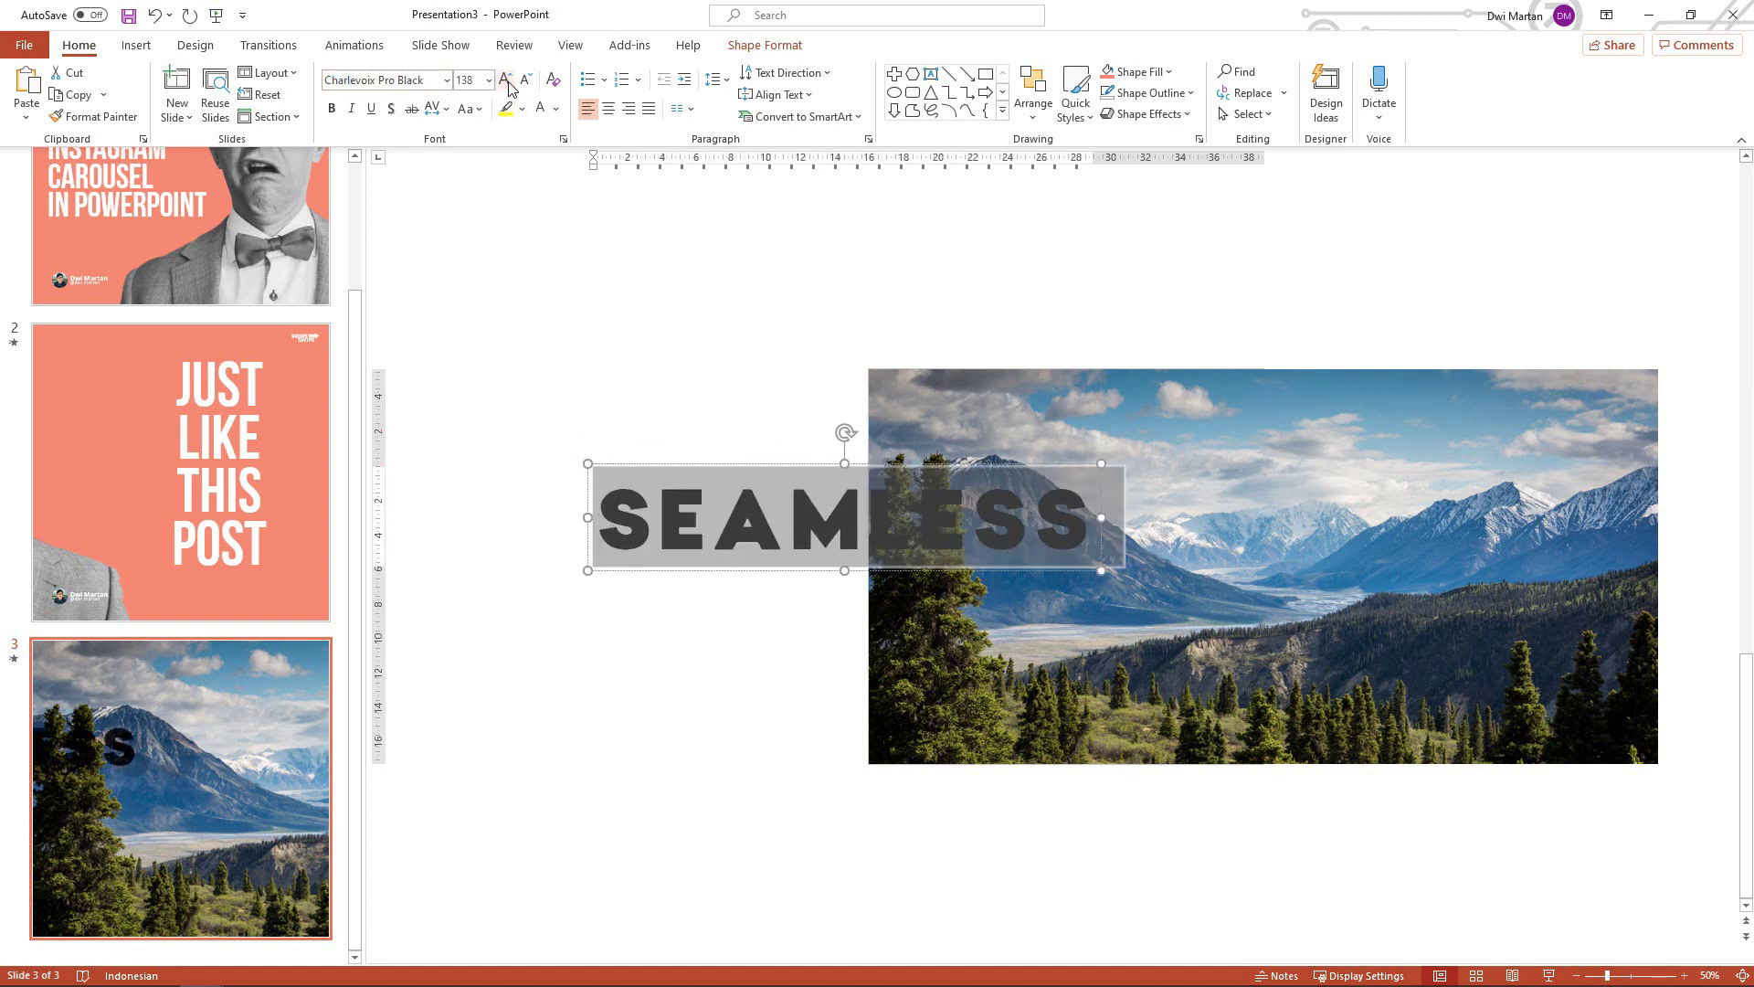
pyautogui.click(508, 82)
pyautogui.click(607, 109)
# Move the SEAMLESS text onto the middle of the mountain photo and colour it white
pyautogui.moveTo(838, 463); pyautogui.dragTo(1202, 496)
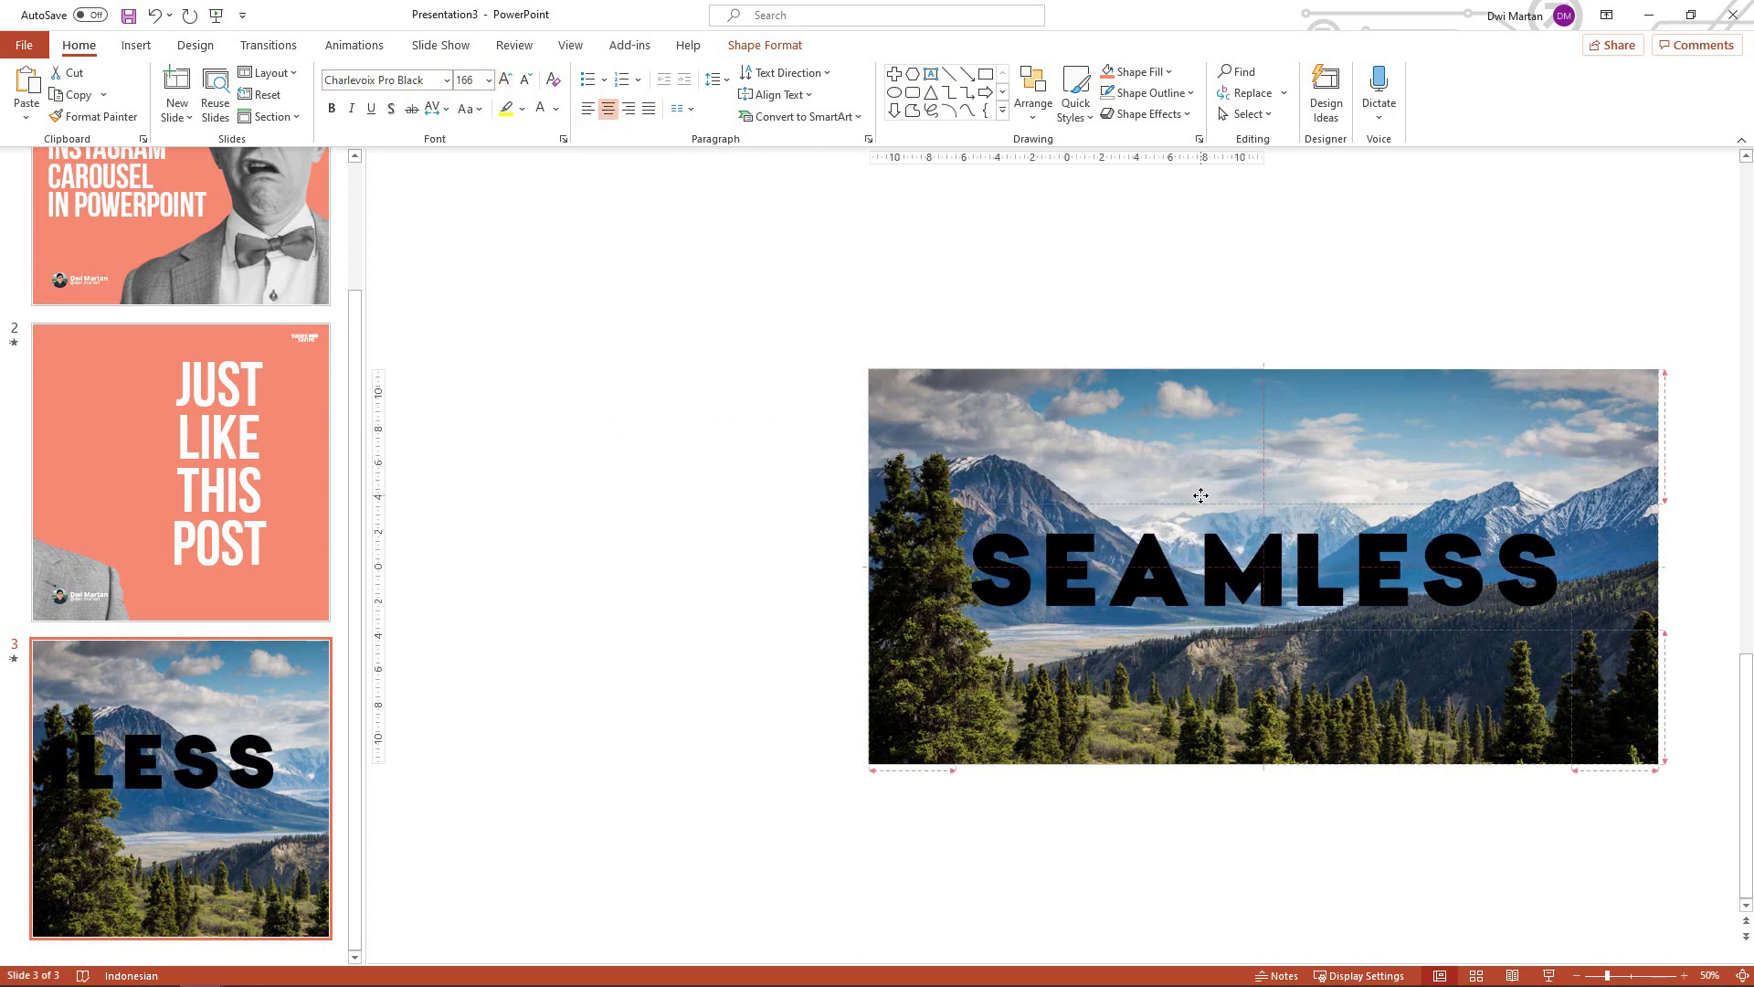
pyautogui.click(1034, 96)
pyautogui.click(1034, 96)
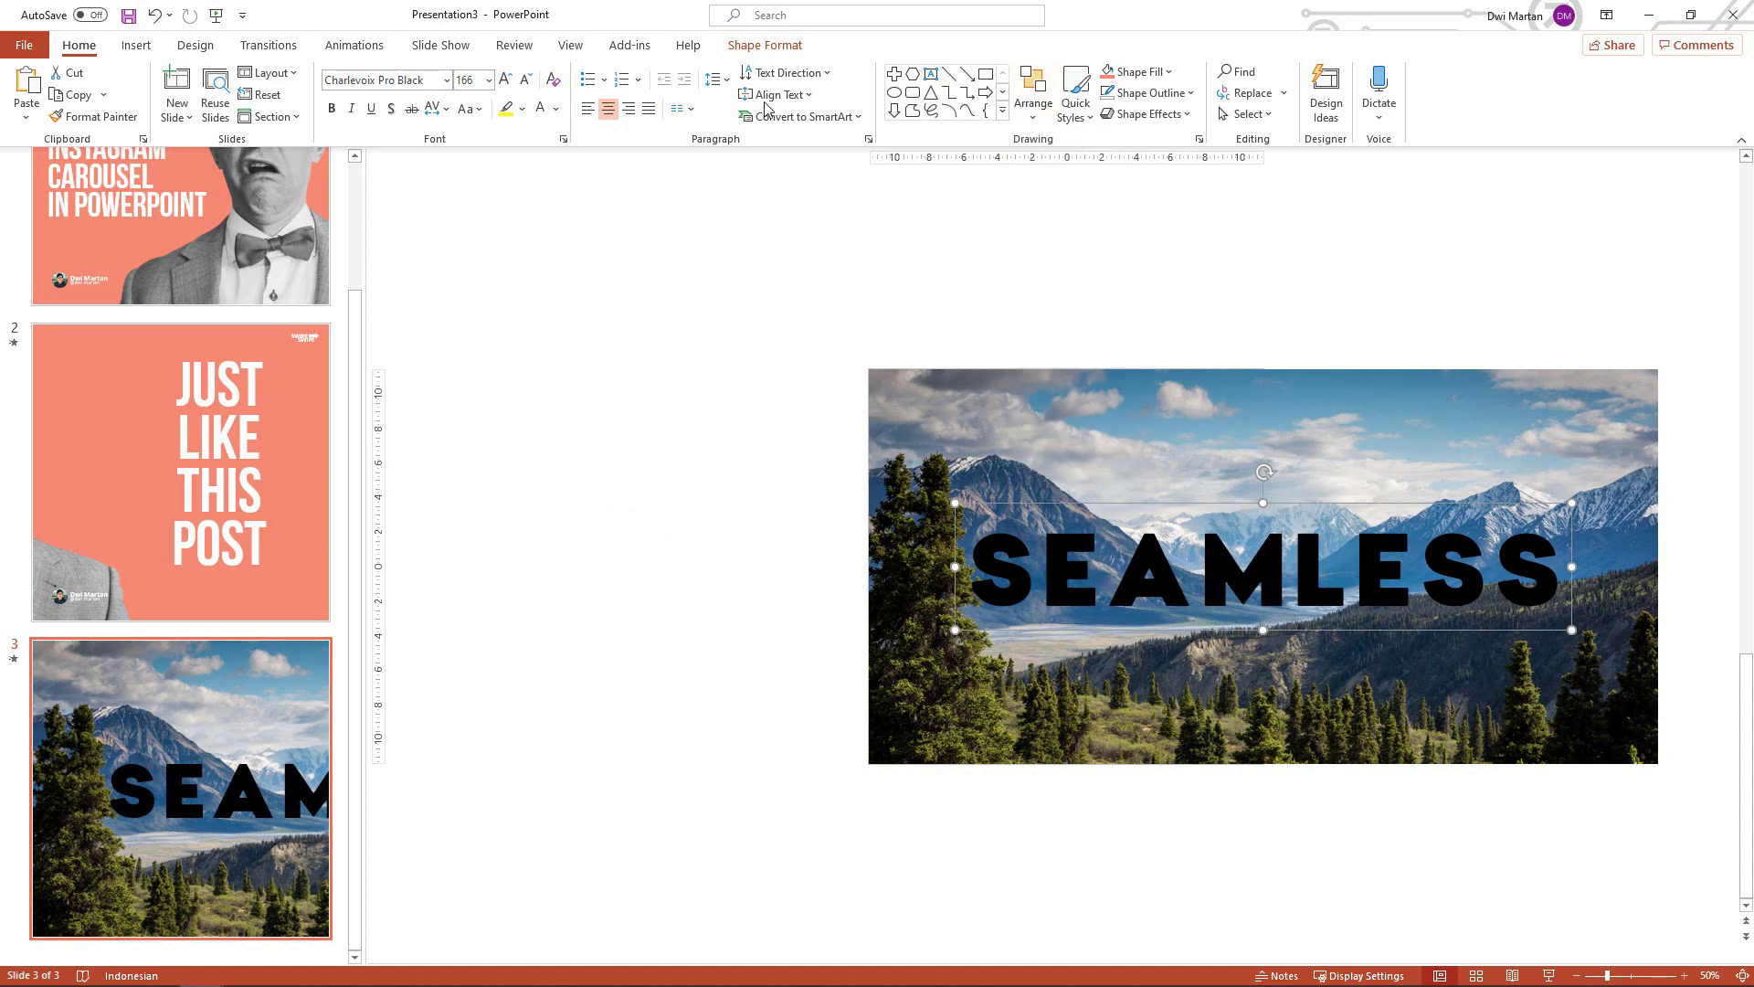
pyautogui.click(763, 46)
pyautogui.click(960, 72)
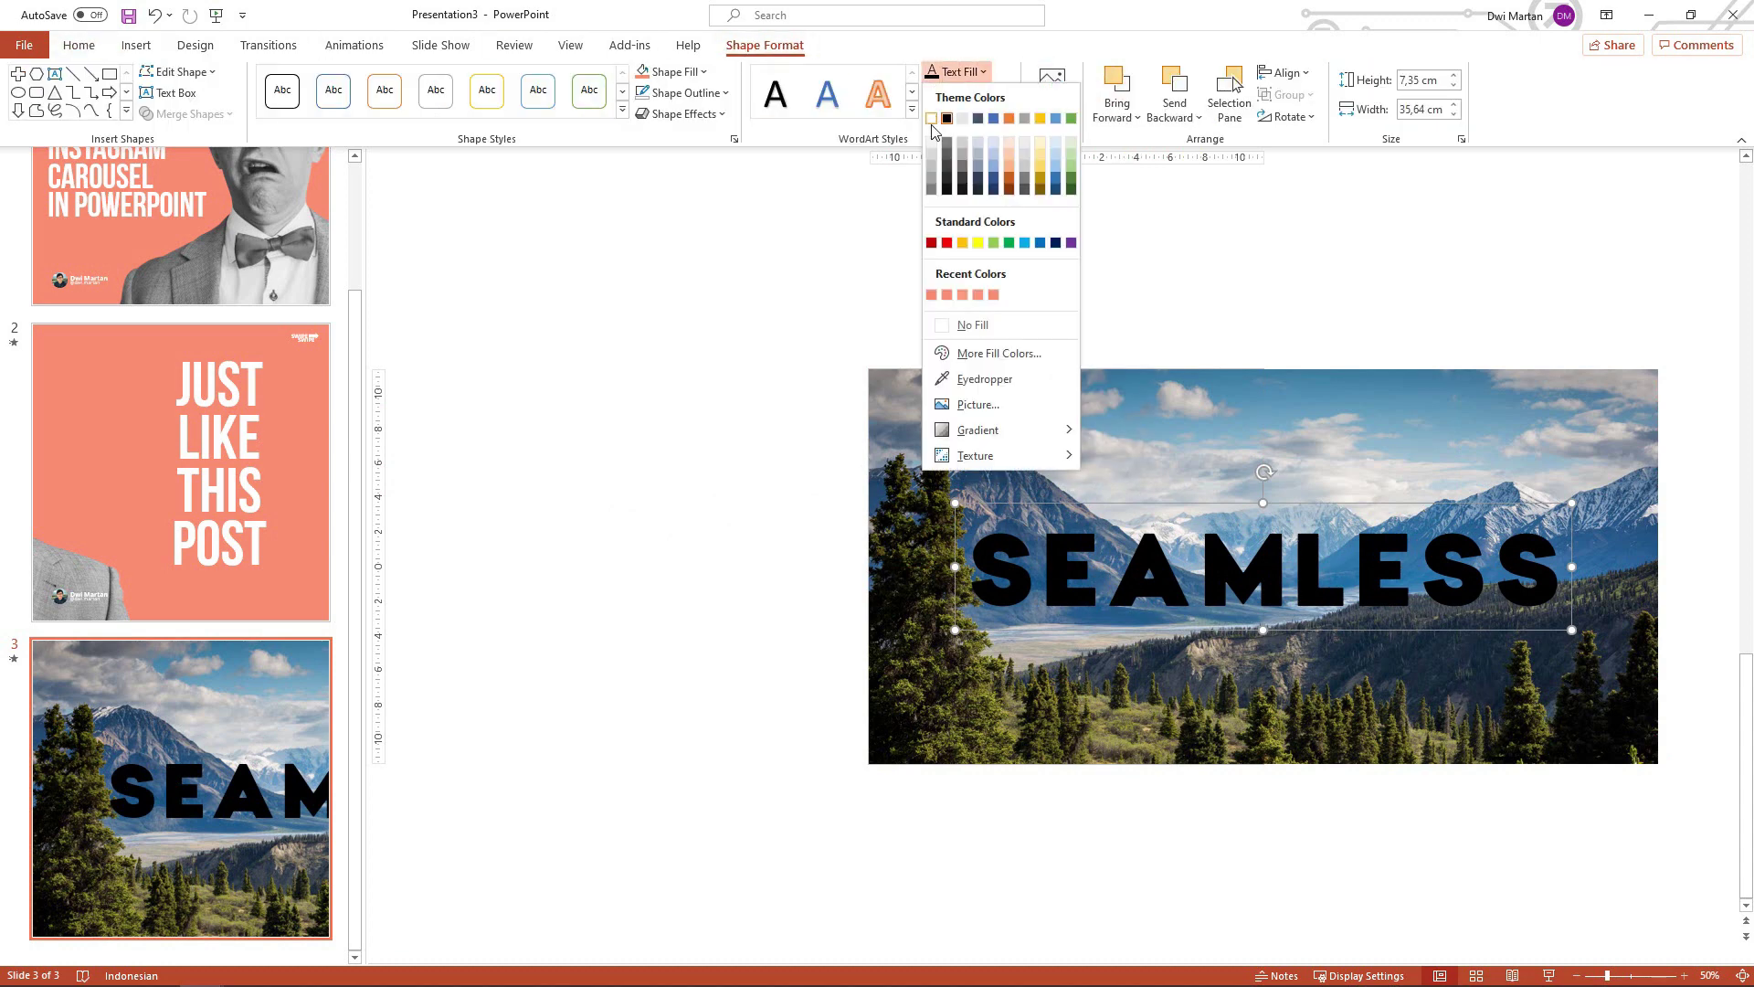
pyautogui.click(931, 119)
pyautogui.click(731, 335)
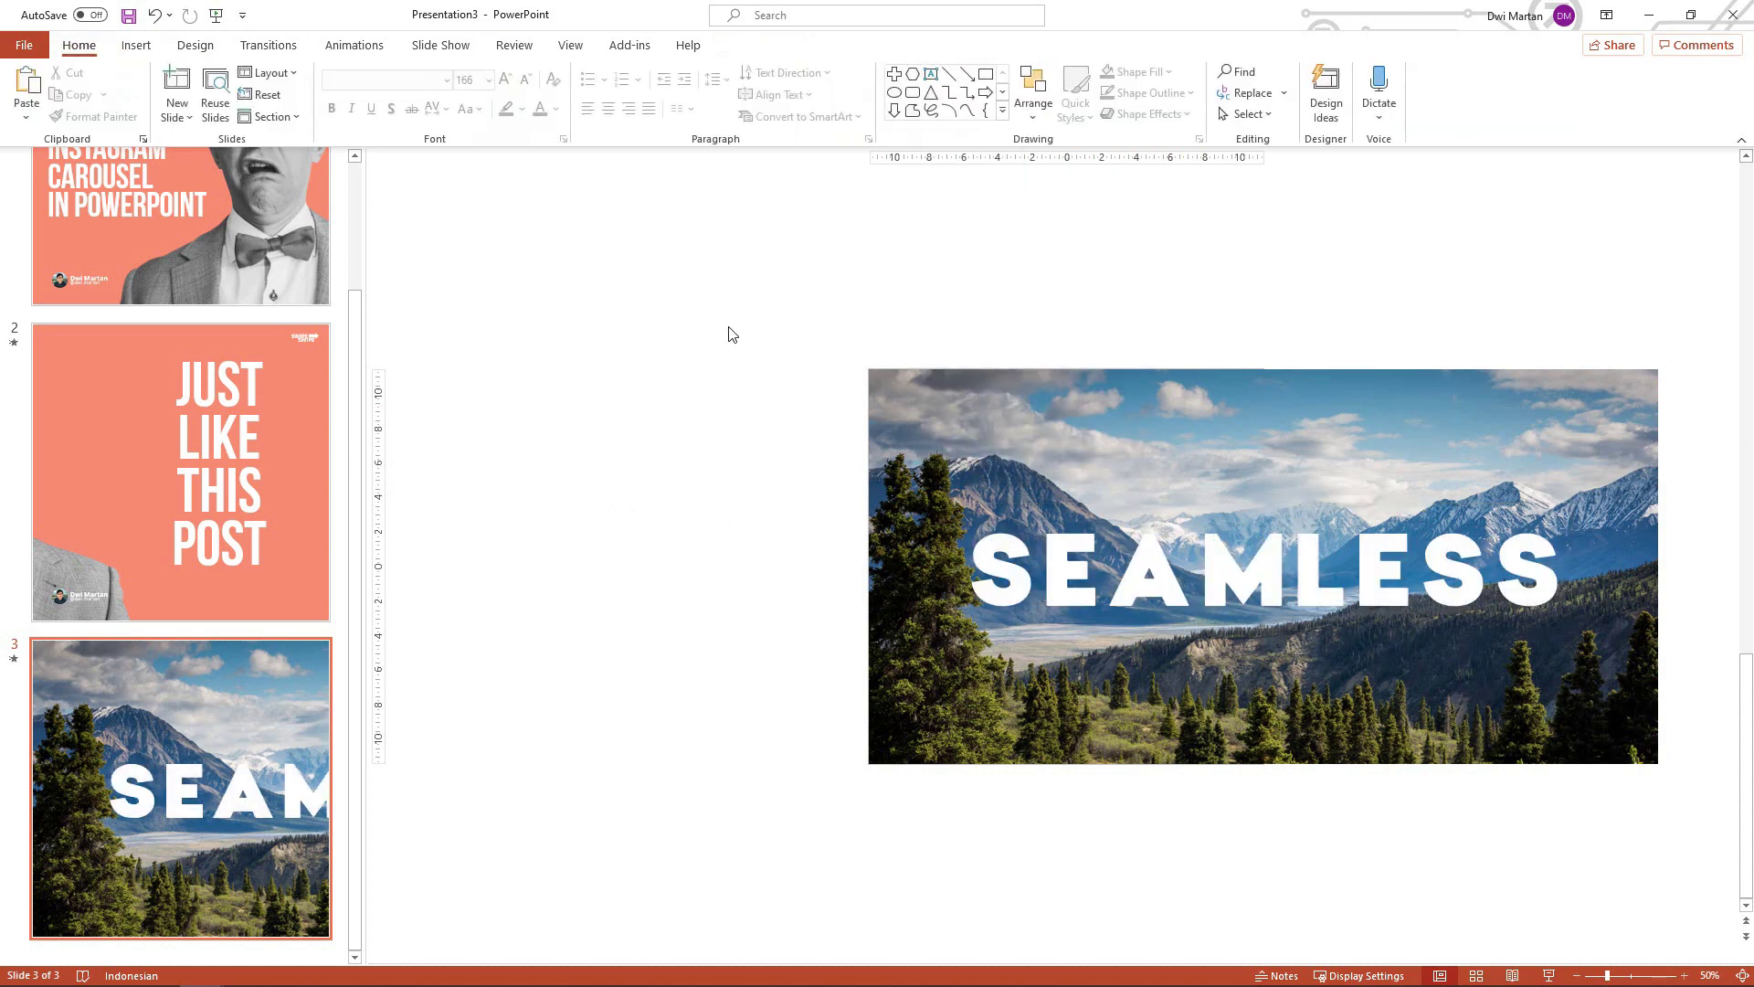
pyautogui.click(1284, 579)
pyautogui.click(761, 562)
pyautogui.click(196, 798)
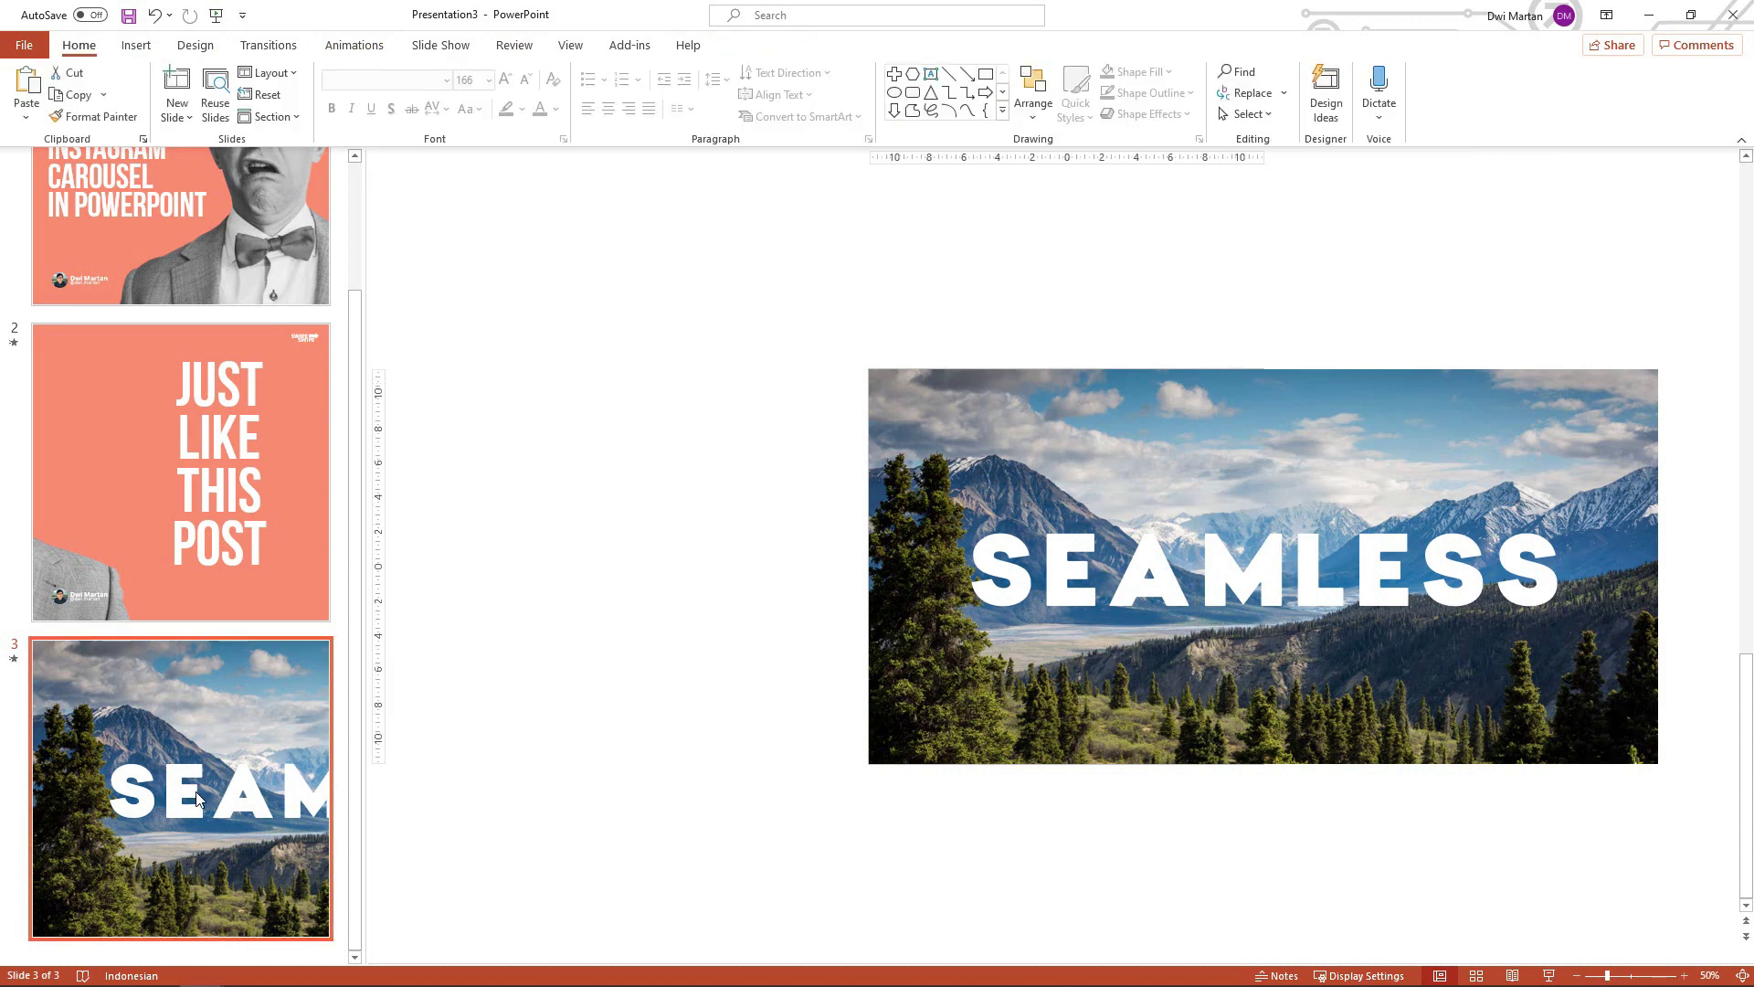
# Duplicate slide 3 as a new slide 4
pyautogui.rightClick(196, 798)
pyautogui.click(298, 563)
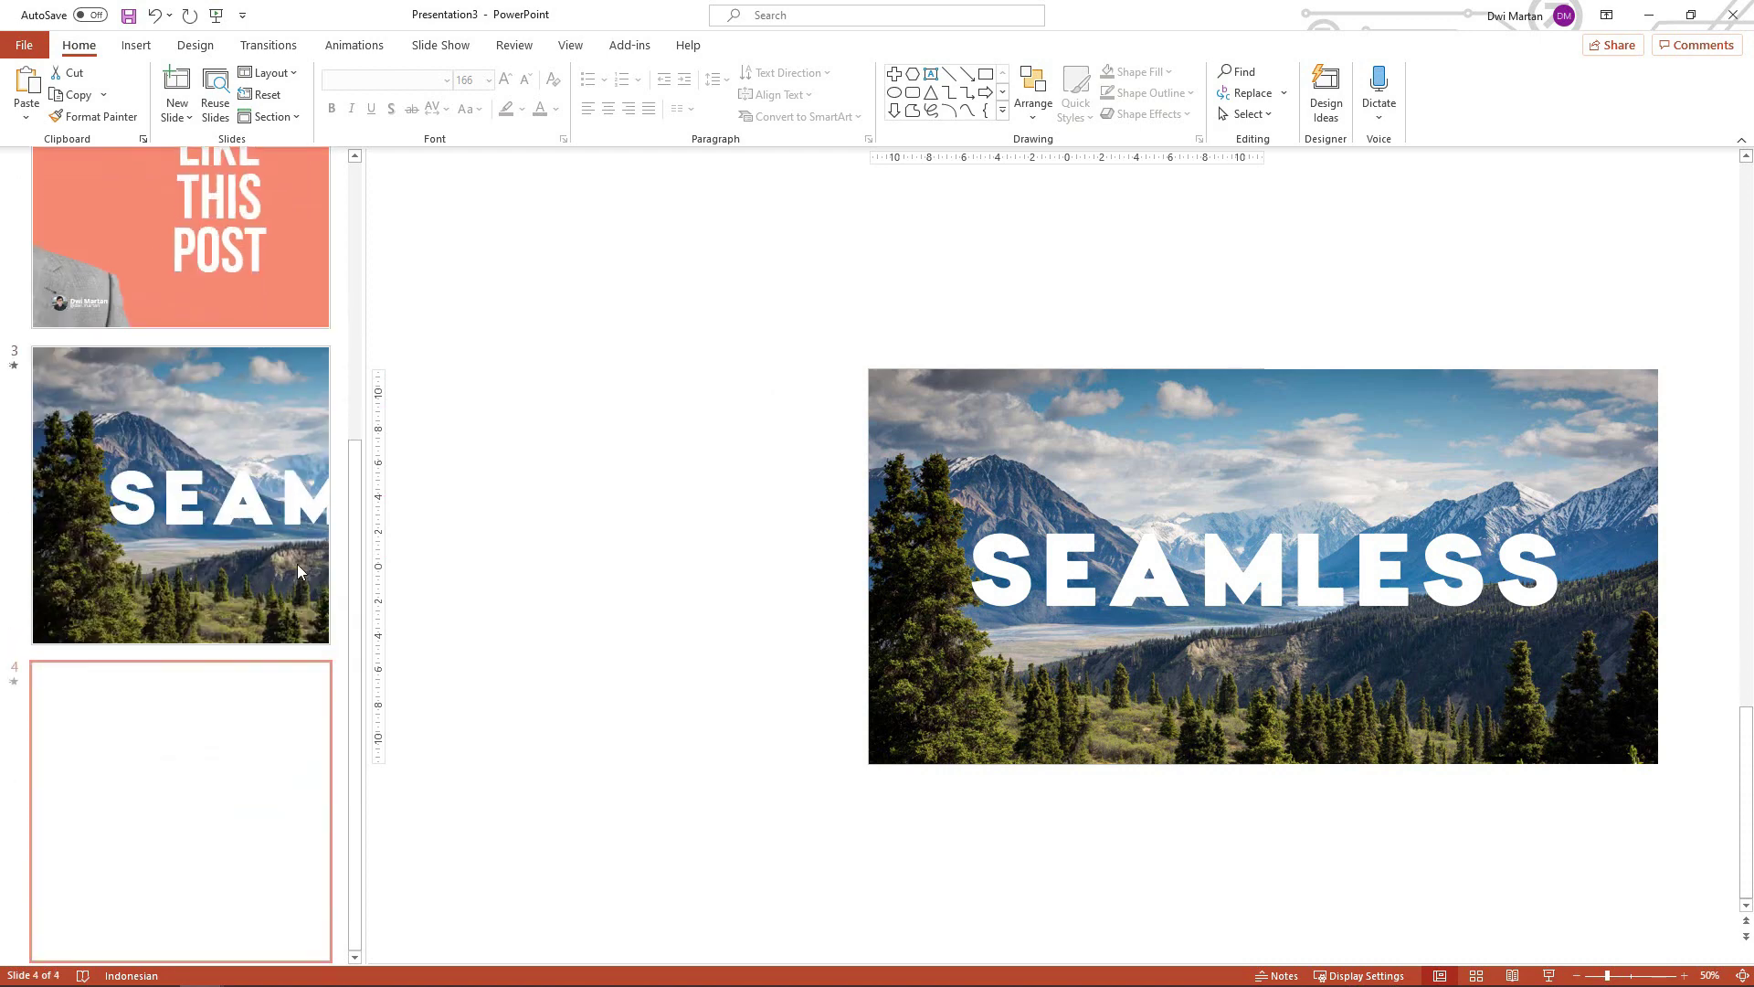
pyautogui.click(646, 437)
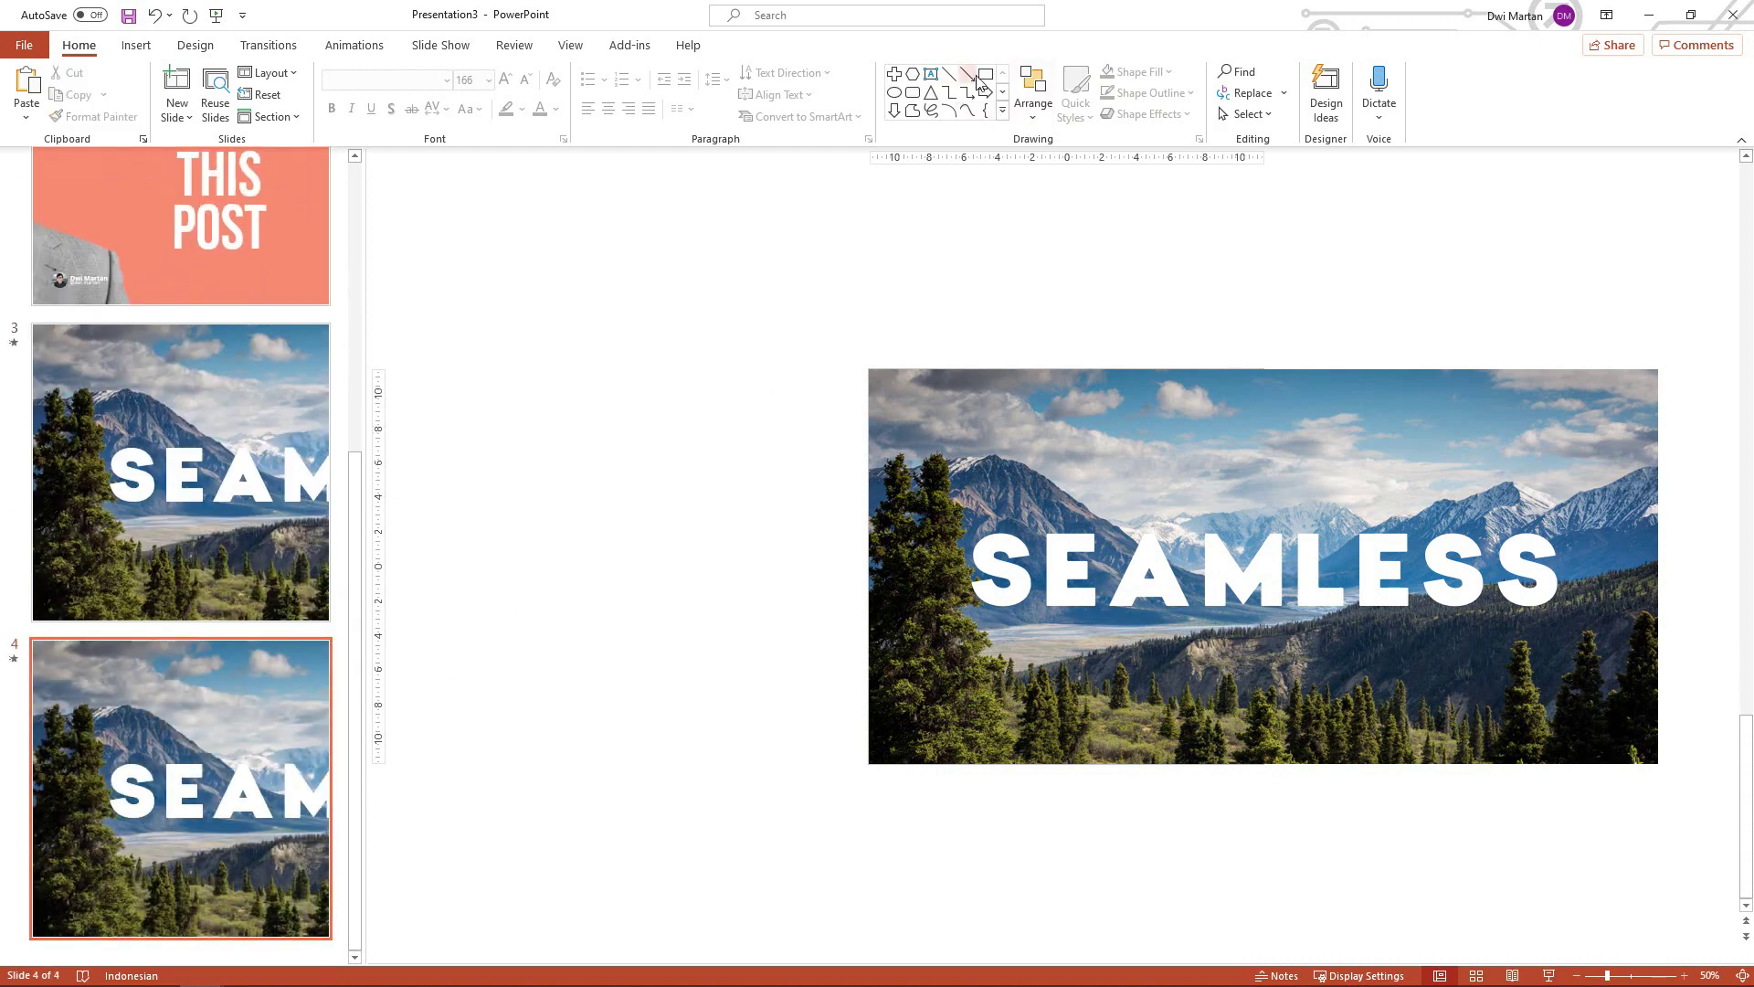
# Draw a rectangle over the photo's left half and group it with the SEAMLESS text and photo
pyautogui.click(985, 80)
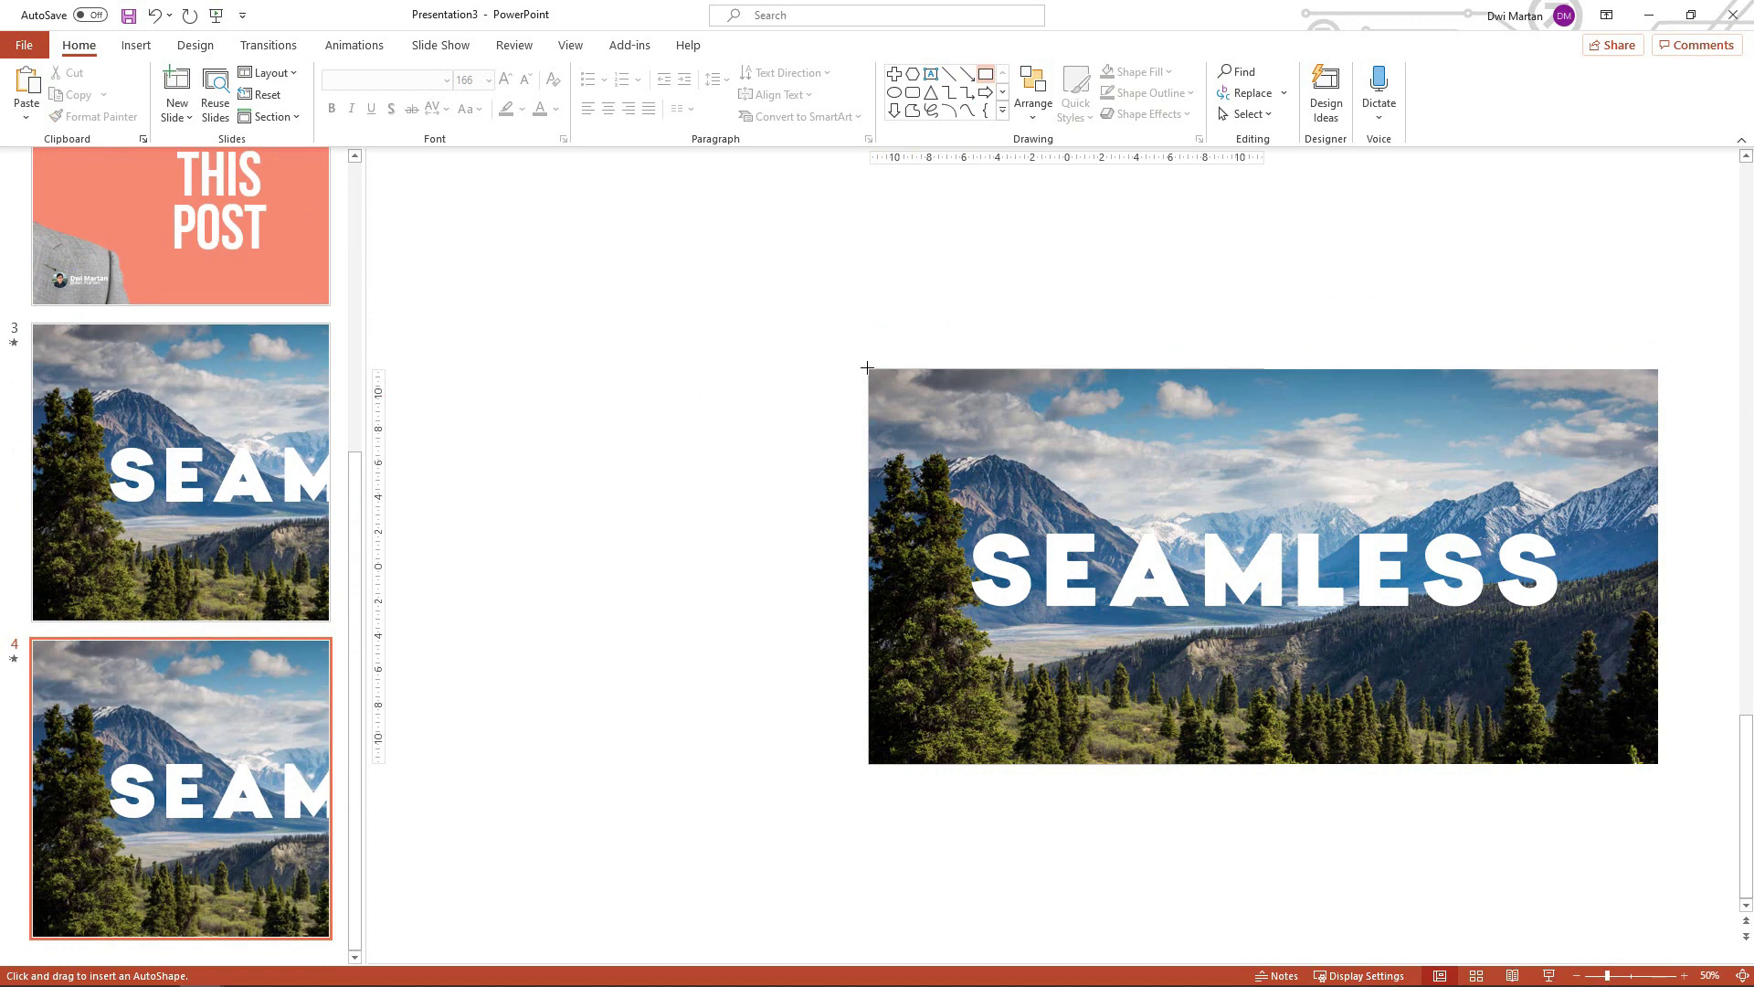
pyautogui.moveTo(868, 368); pyautogui.dragTo(1261, 768)
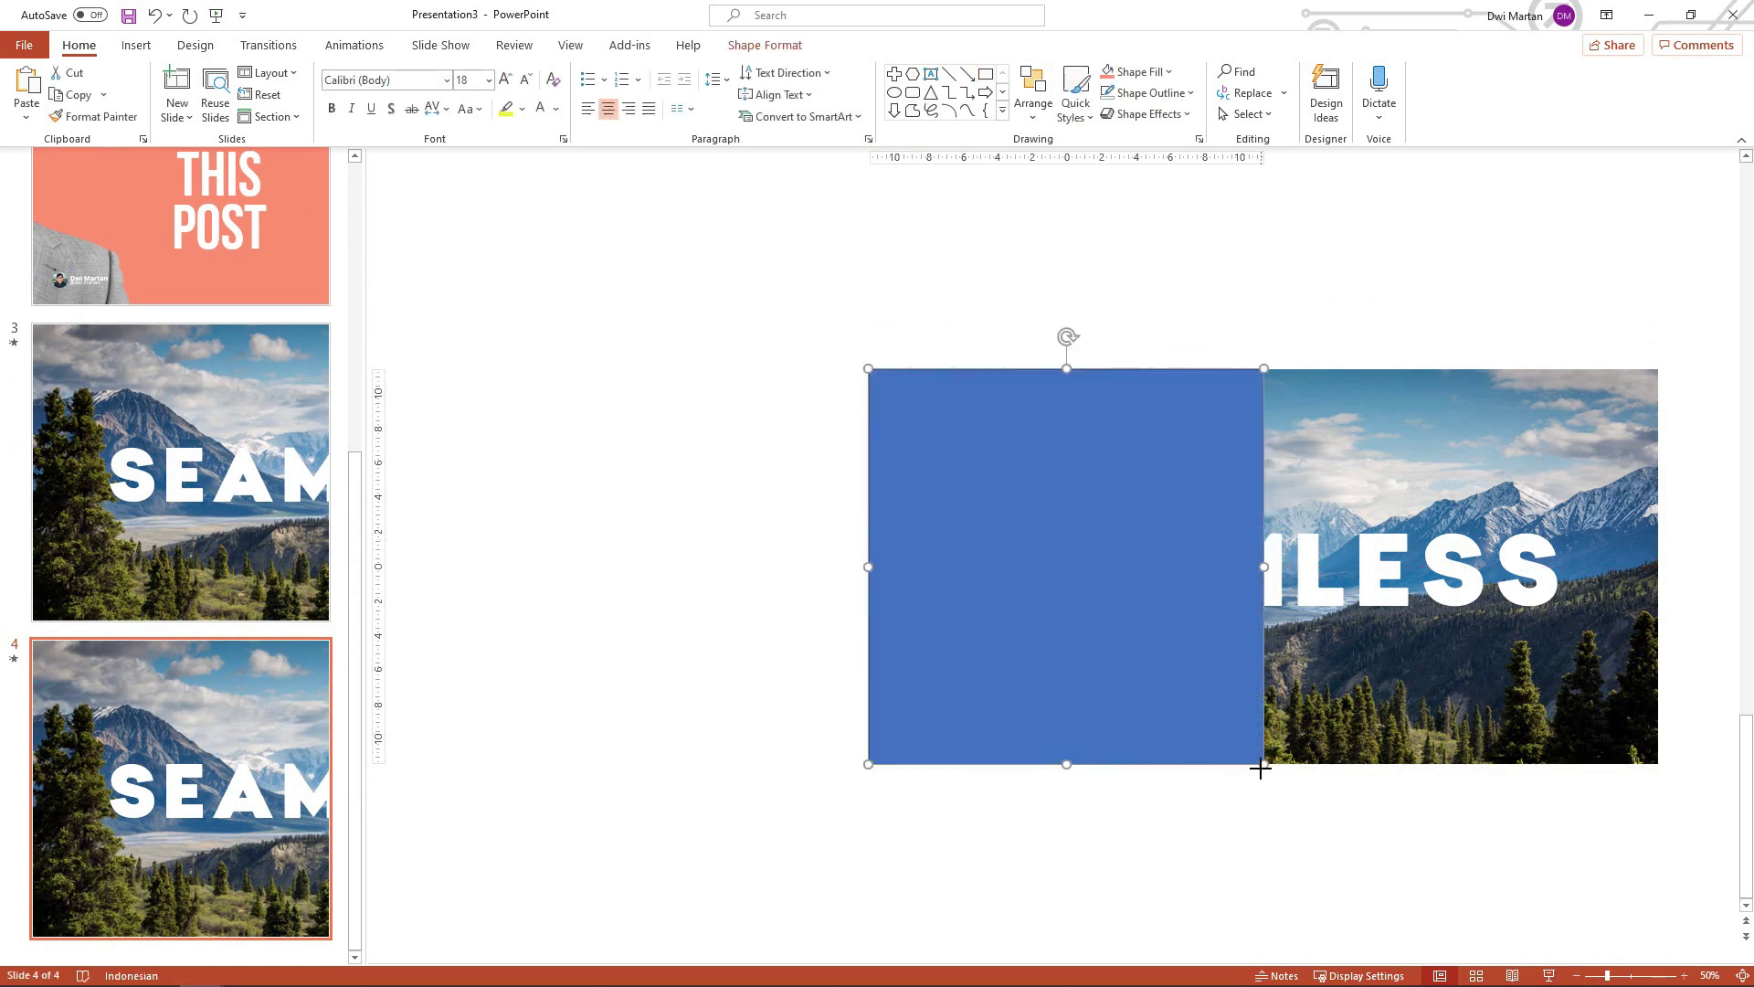
pyautogui.click(761, 46)
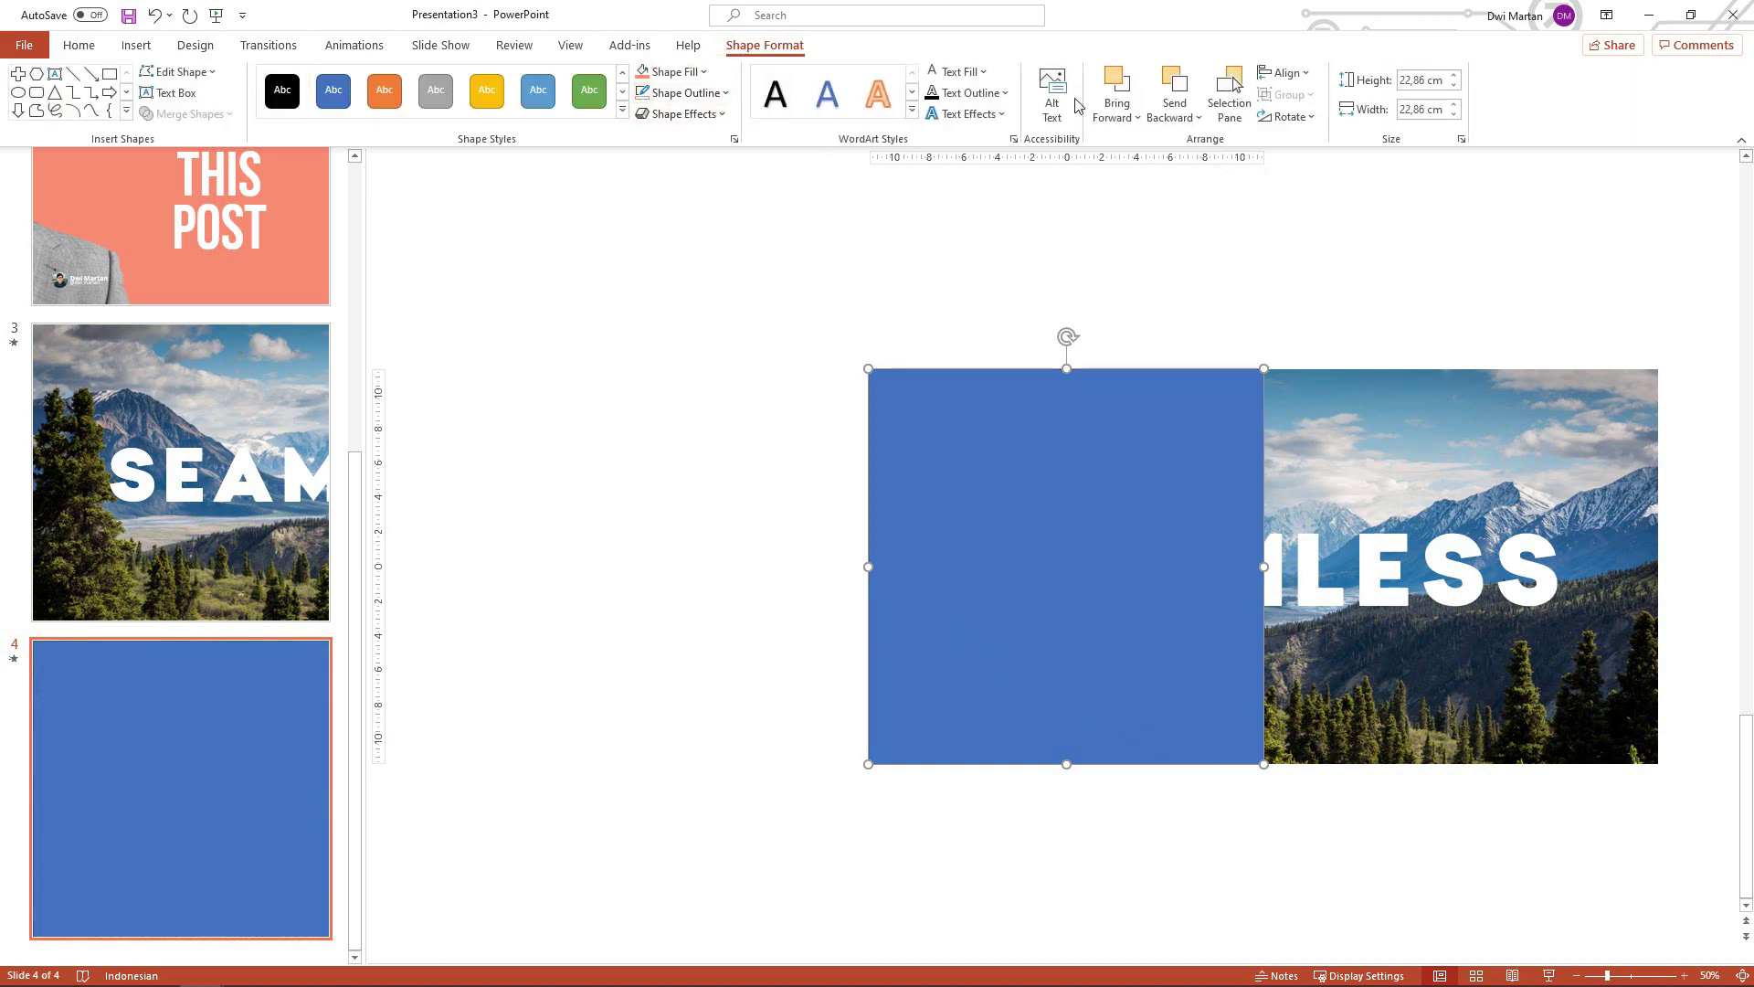
pyautogui.click(1170, 460)
pyautogui.click(1094, 554)
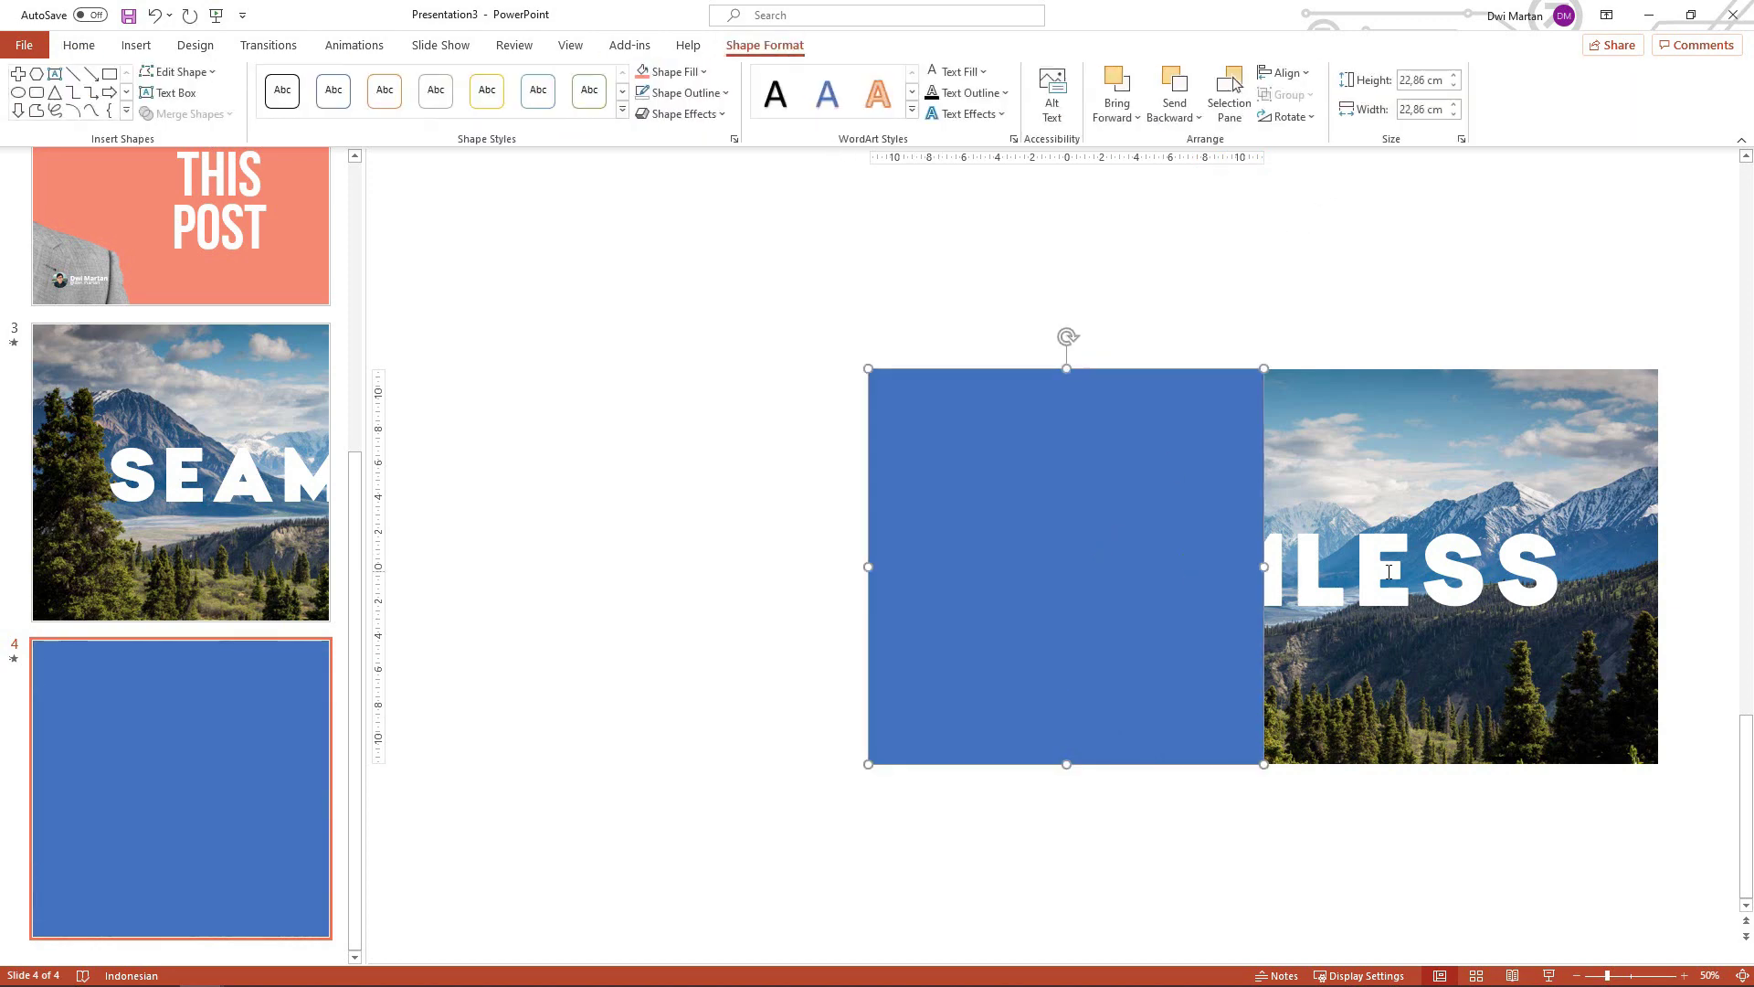
pyautogui.keyDown('shift'); pyautogui.click(1389, 572); pyautogui.keyUp('shift')
pyautogui.keyDown('shift'); pyautogui.click(1443, 436); pyautogui.keyUp('shift')
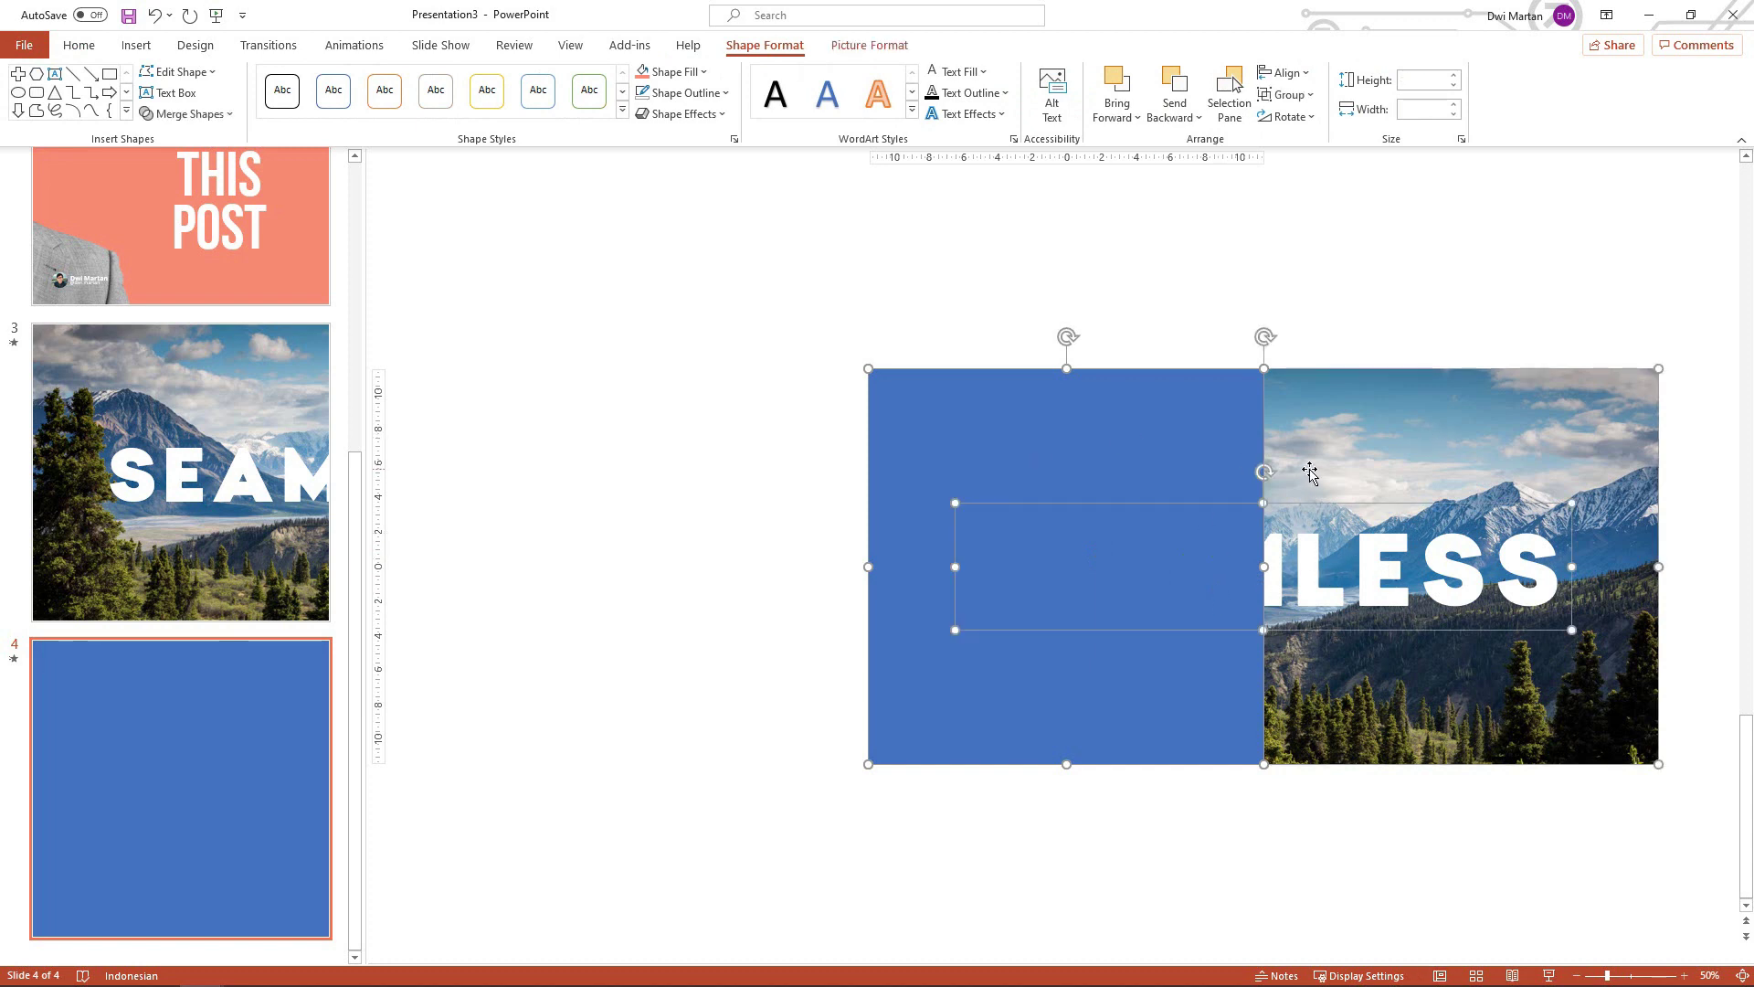
pyautogui.hotkey('ctrl', 'g')
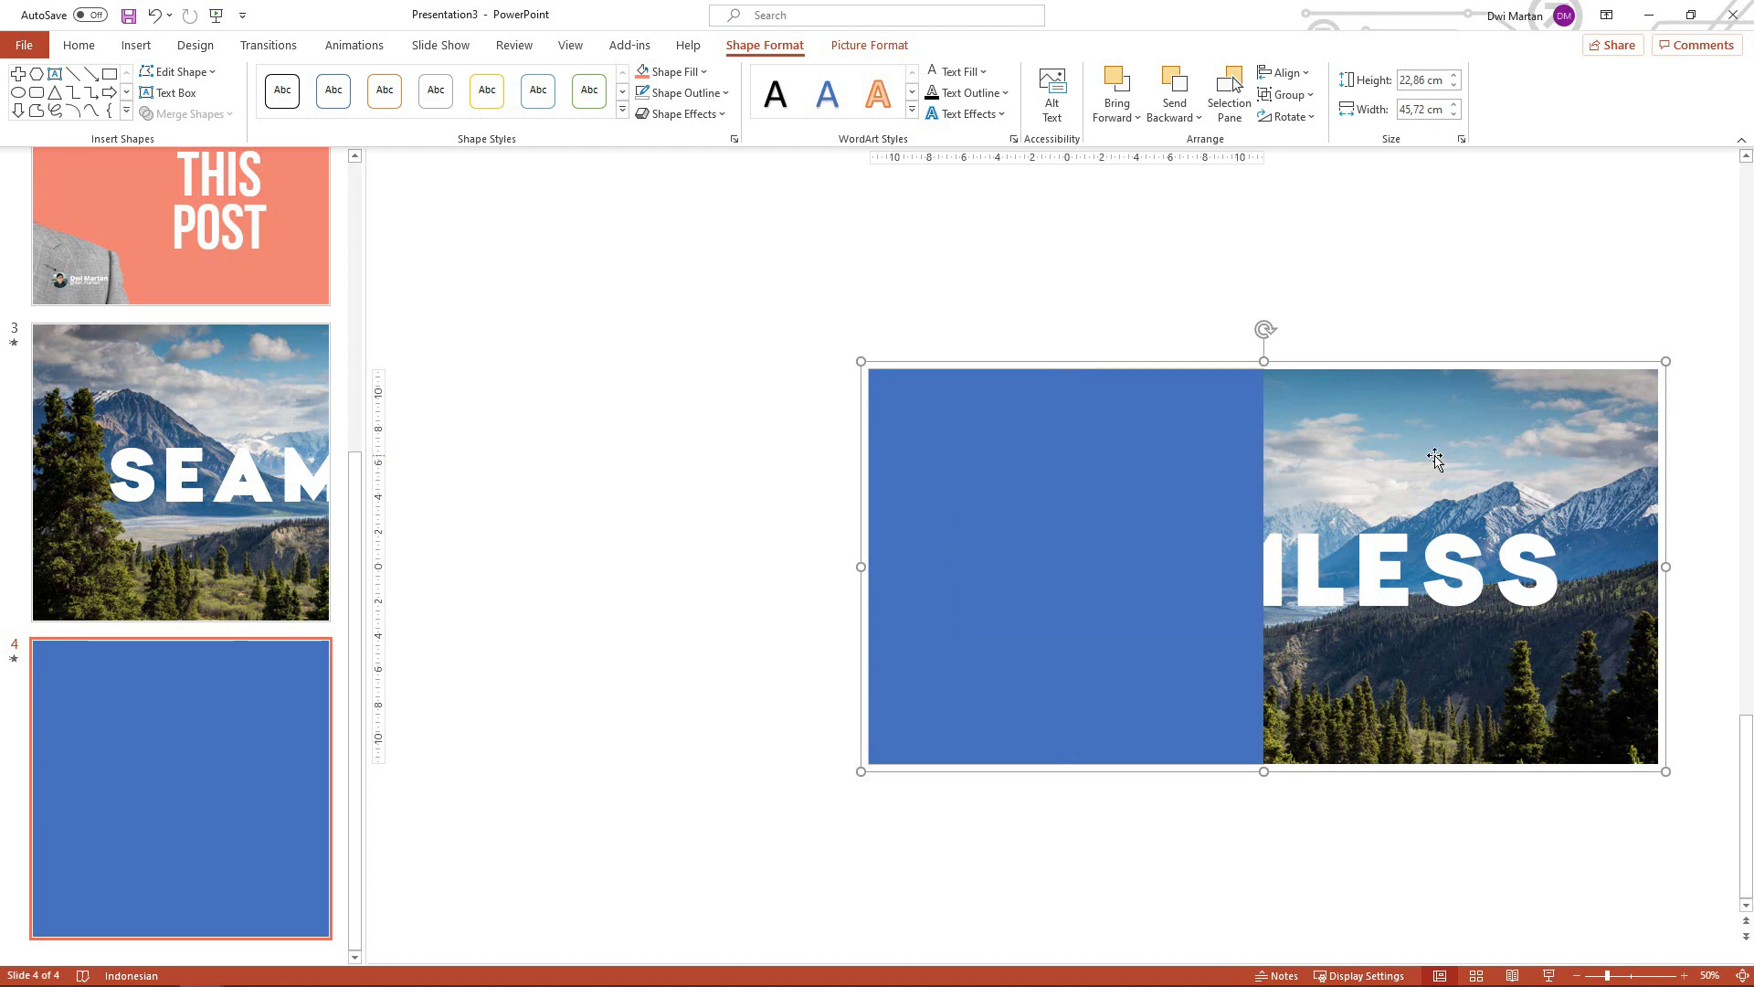
# Slide the group left so slide 4 shows the photo's right half, and delete the extra rectangle
pyautogui.moveTo(1440, 464); pyautogui.dragTo(1037, 491)
pyautogui.click(1415, 462)
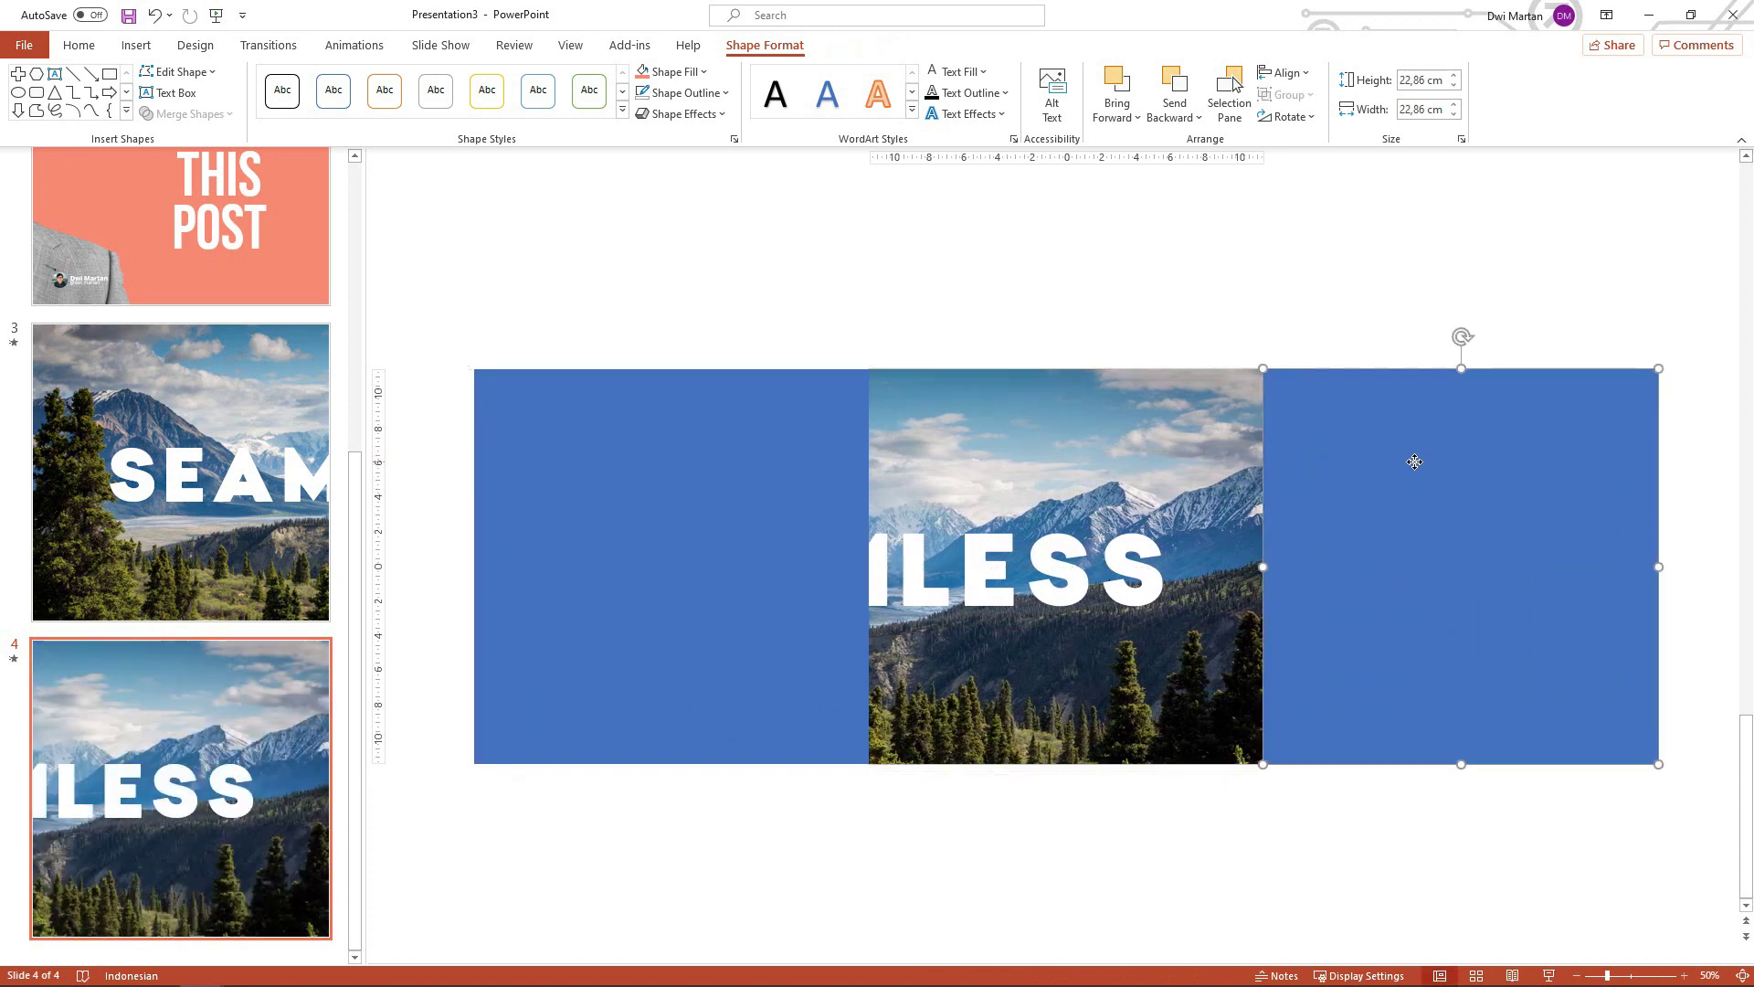
pyautogui.press('Delete')
pyautogui.click(900, 391)
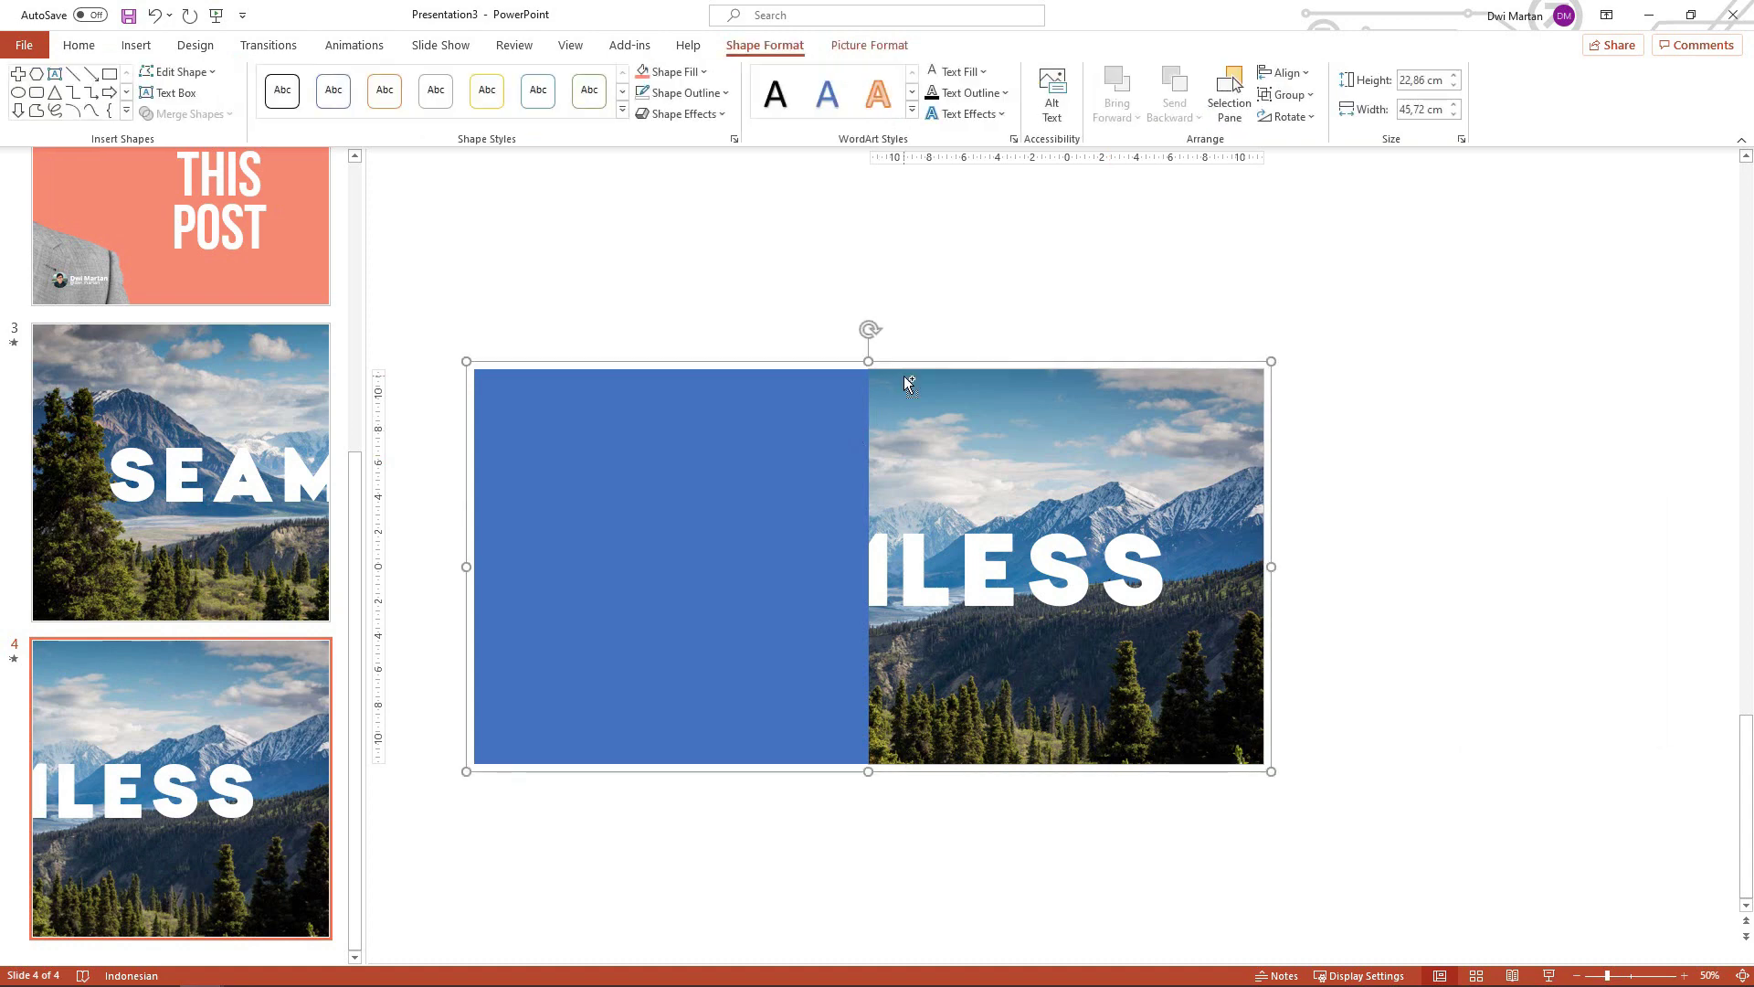
pyautogui.keyDown('ctrl'); pyautogui.scroll(3, 1085, 231); pyautogui.keyUp('ctrl')
pyautogui.keyDown('ctrl'); pyautogui.scroll(2, 1122, 248); pyautogui.keyUp('ctrl')
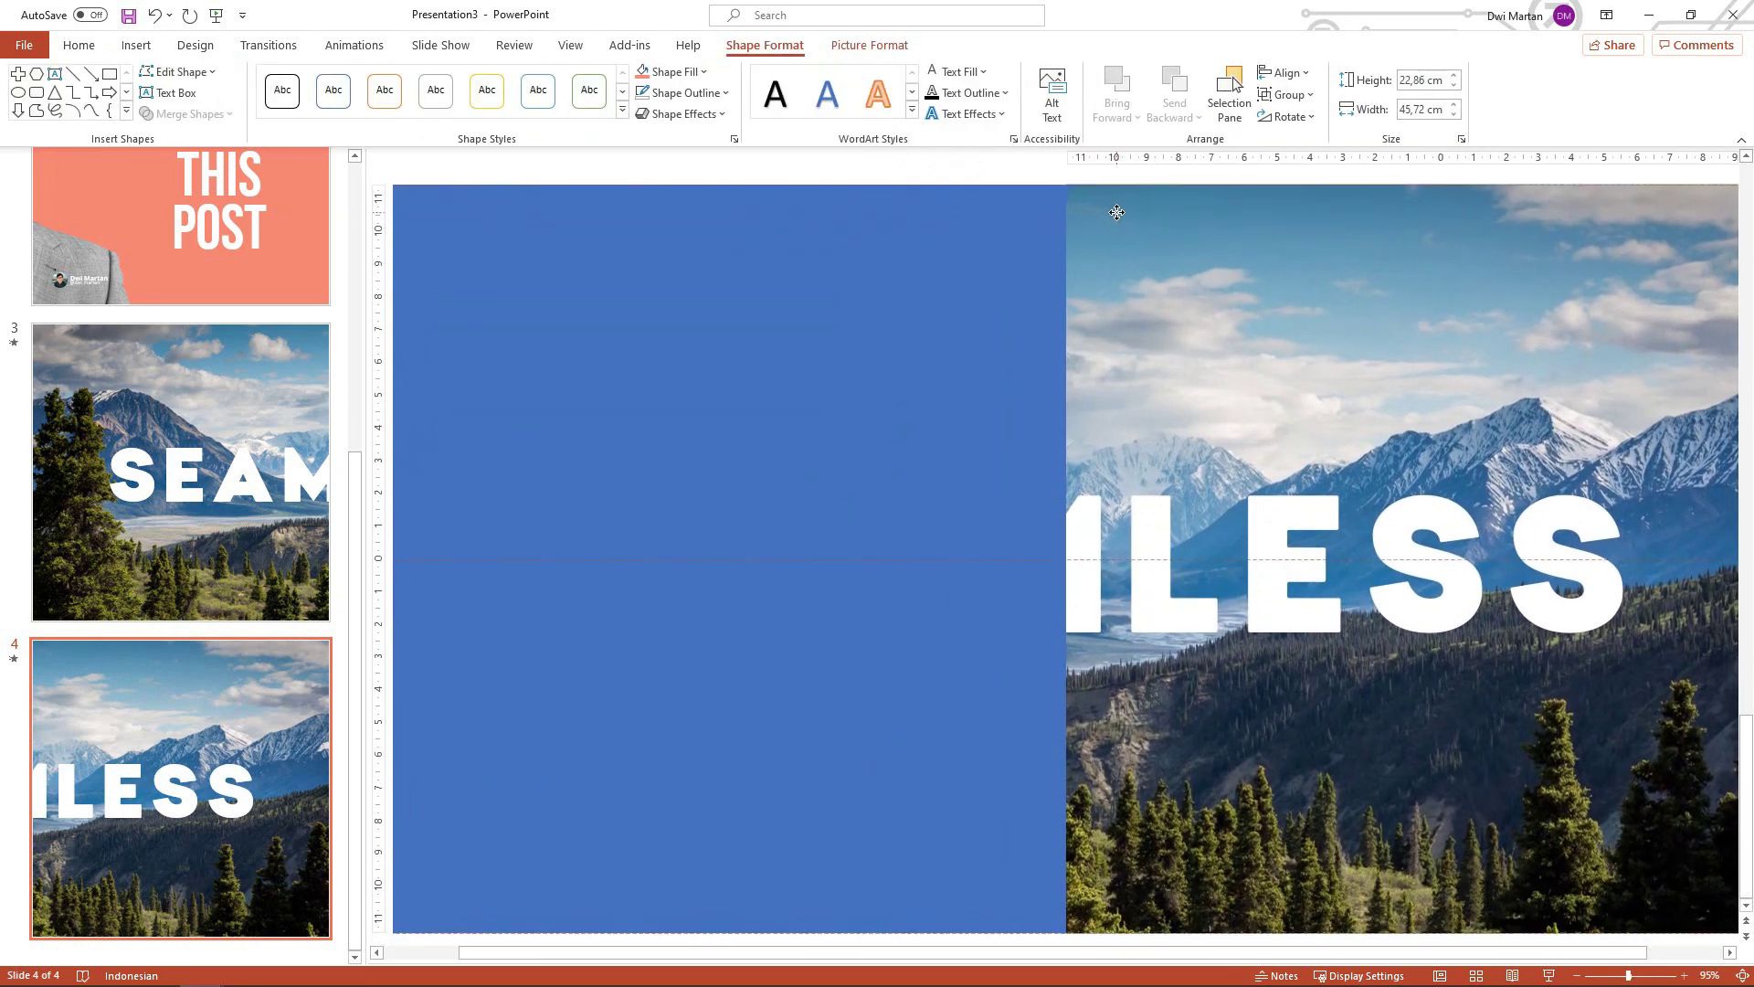
pyautogui.keyDown('ctrl'); pyautogui.scroll(-3, 1122, 251); pyautogui.keyUp('ctrl')
pyautogui.click(1532, 517)
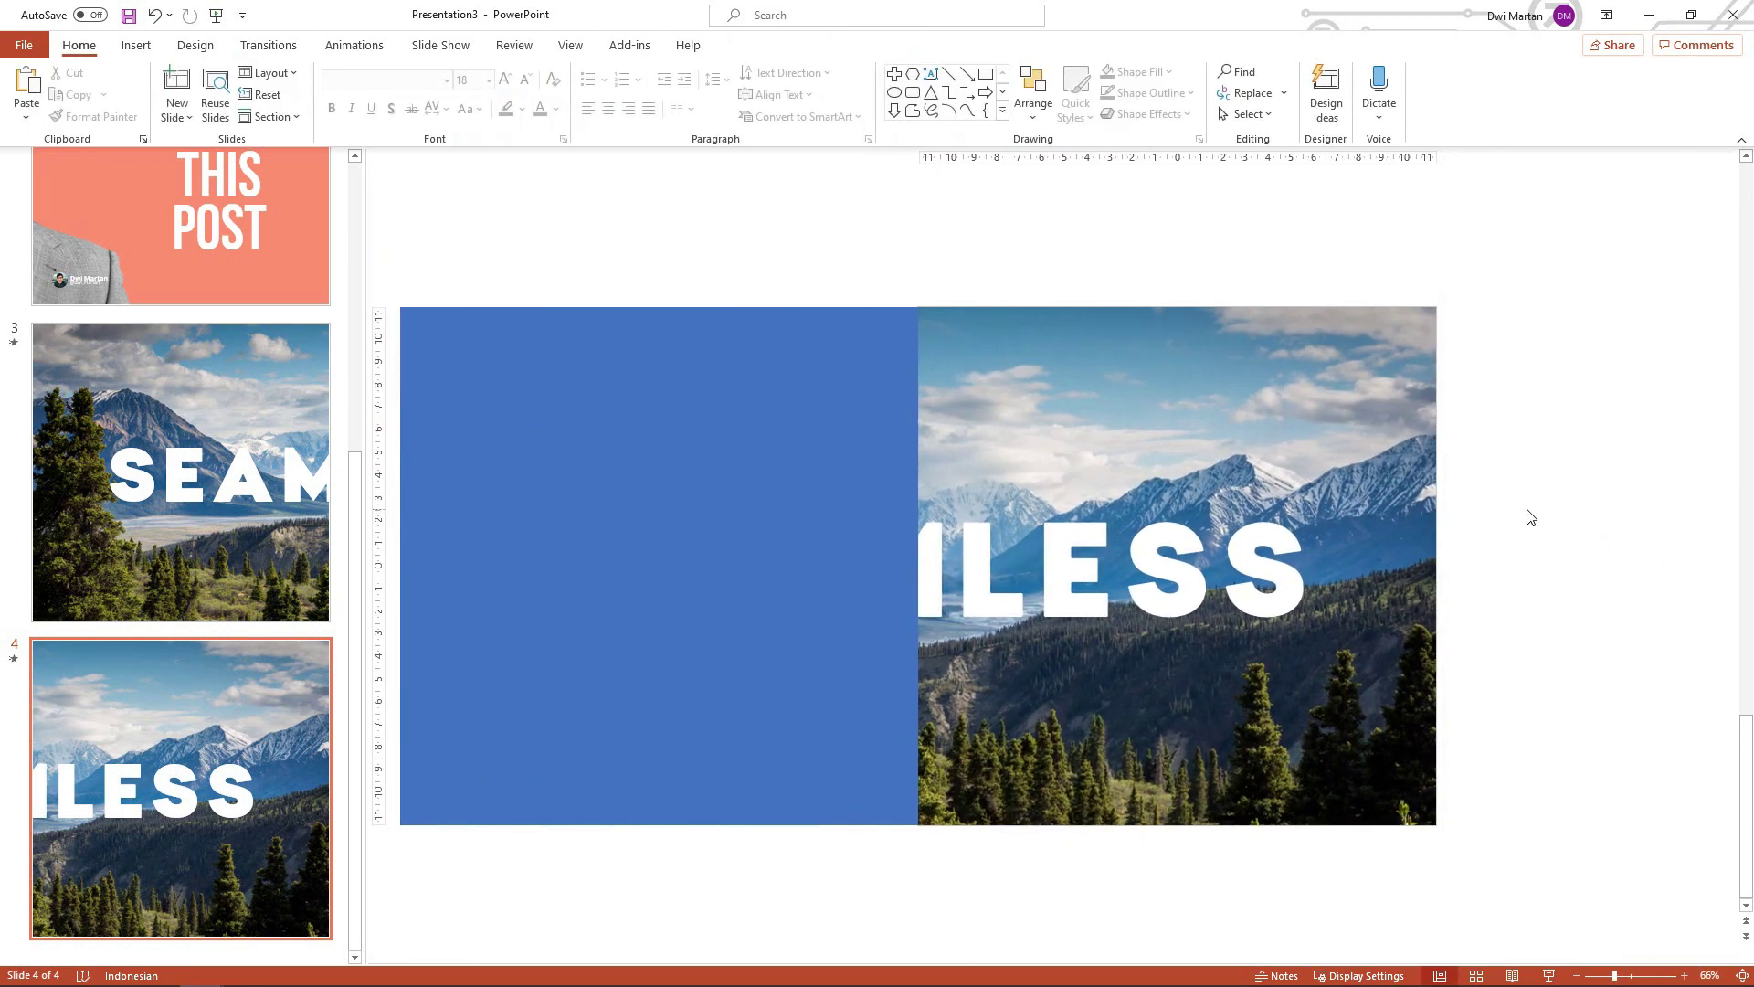
pyautogui.click(216, 599)
pyautogui.click(1552, 977)
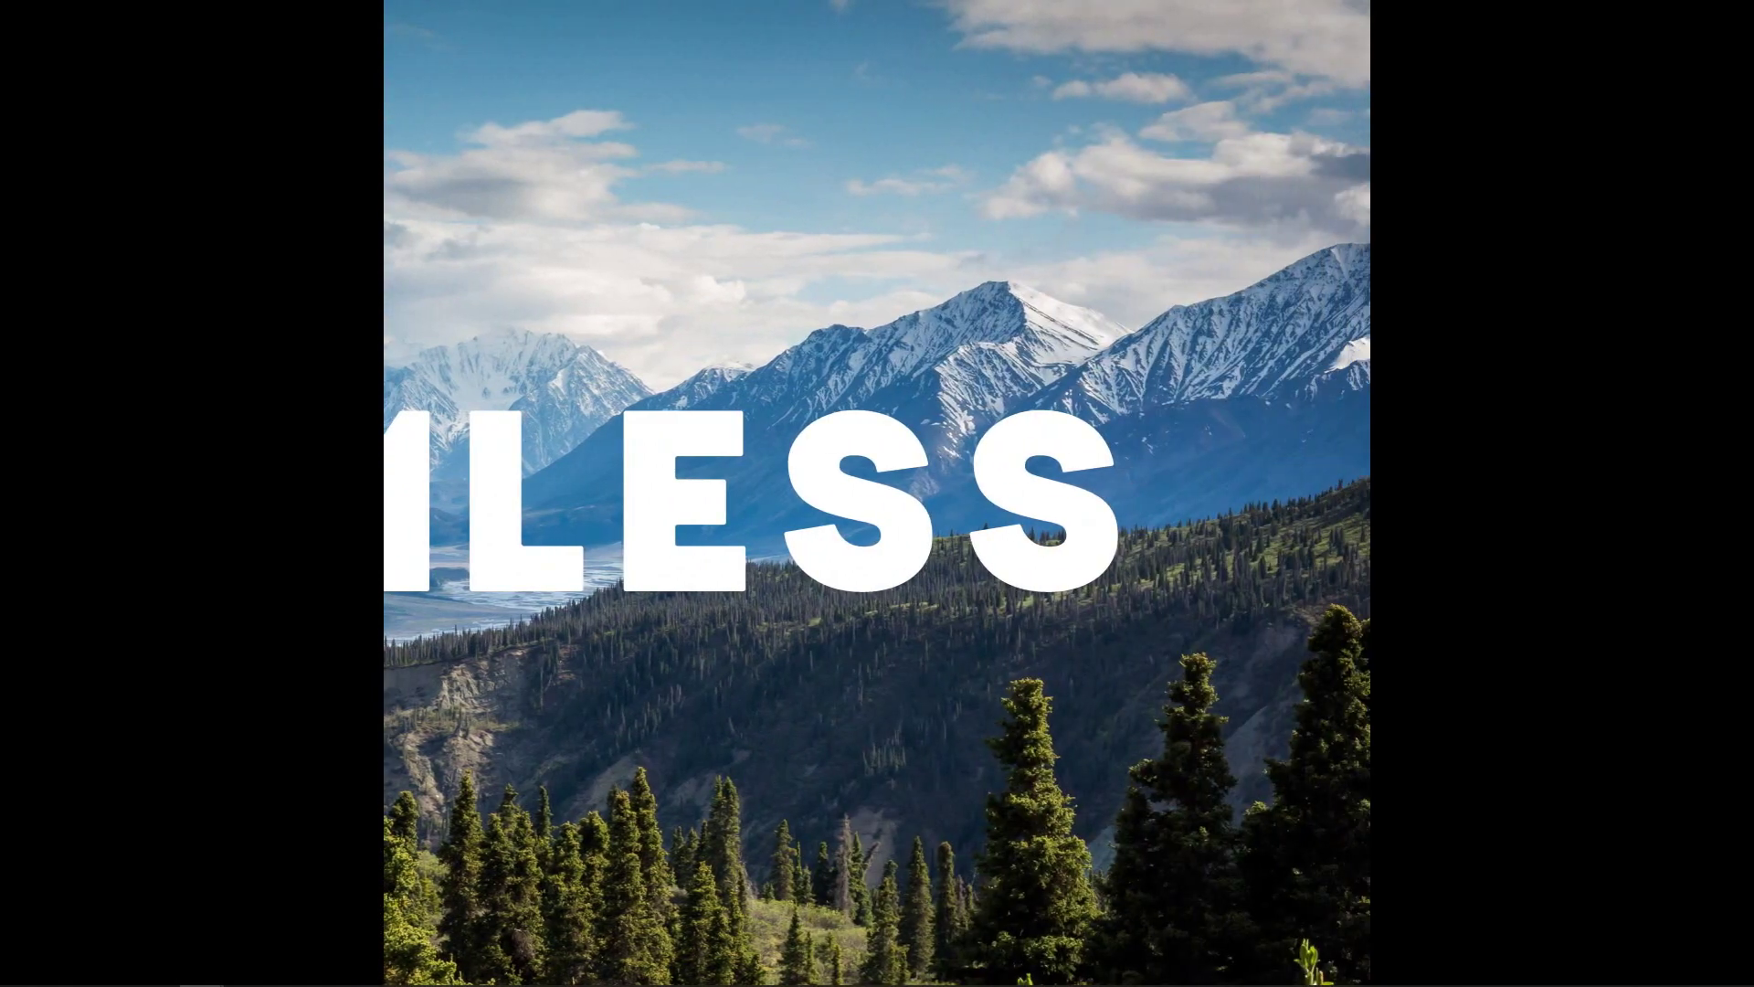
pyautogui.press('space')
pyautogui.press('space')
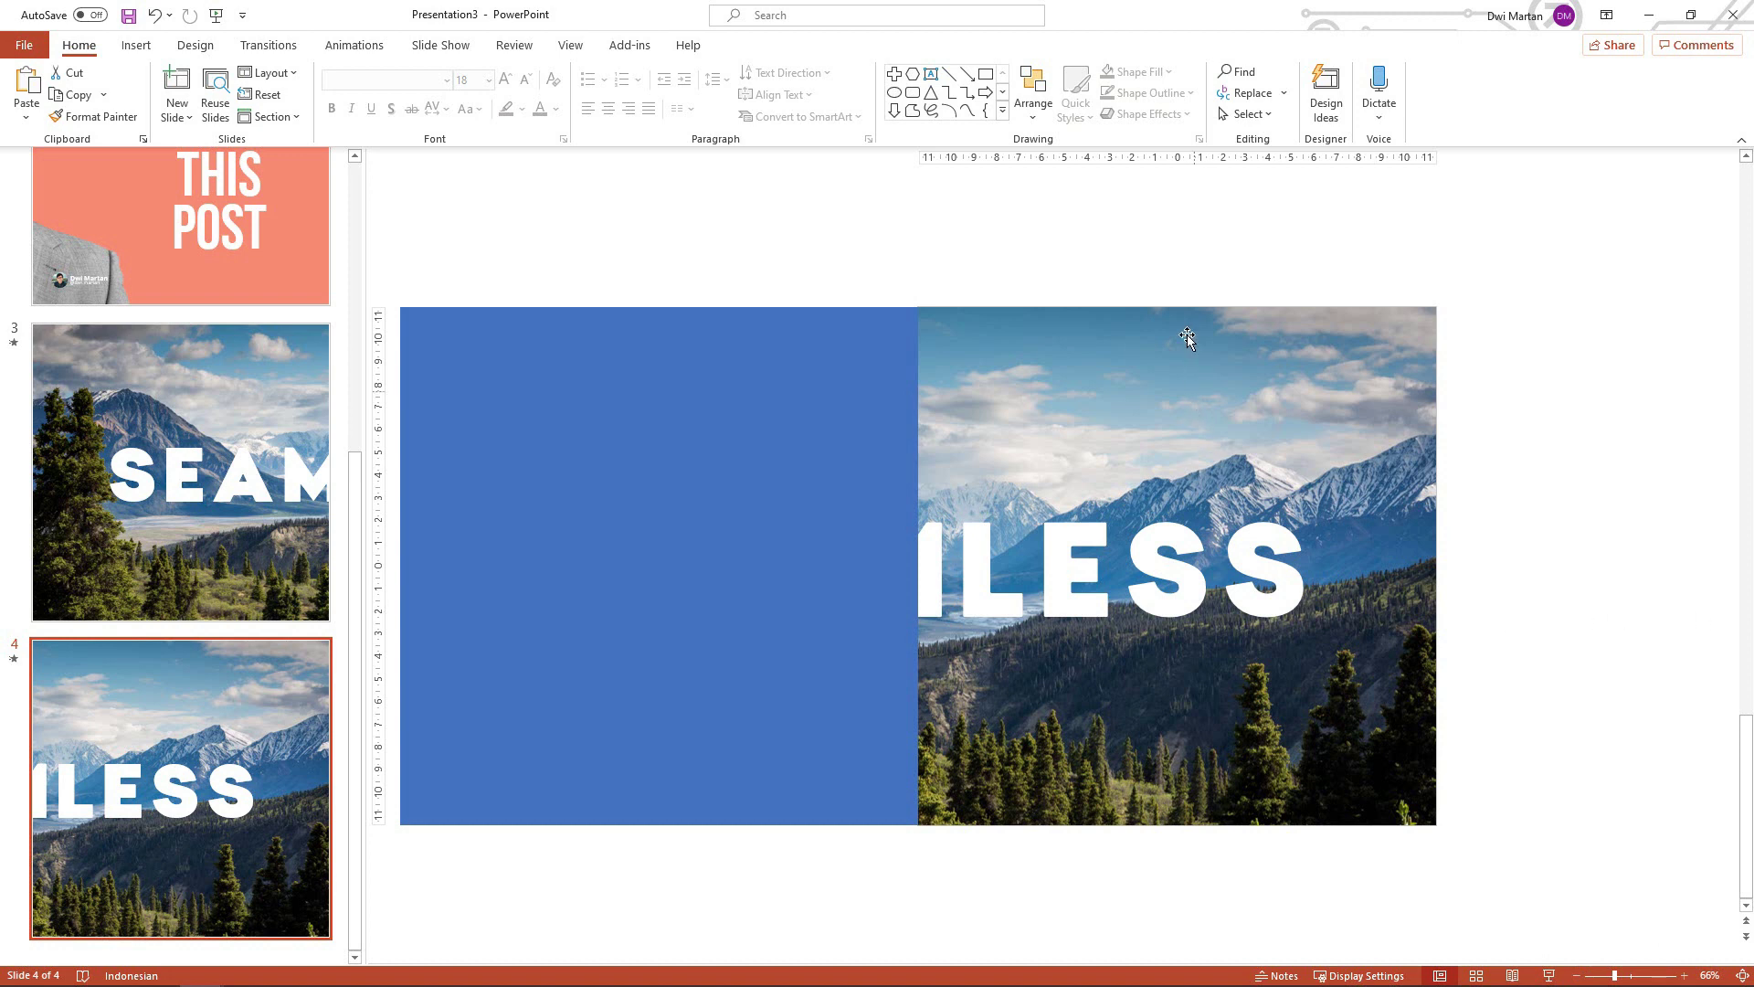
# Jump back to slide 1, the coral headline slide, with the Home key
pyautogui.click(1176, 265)
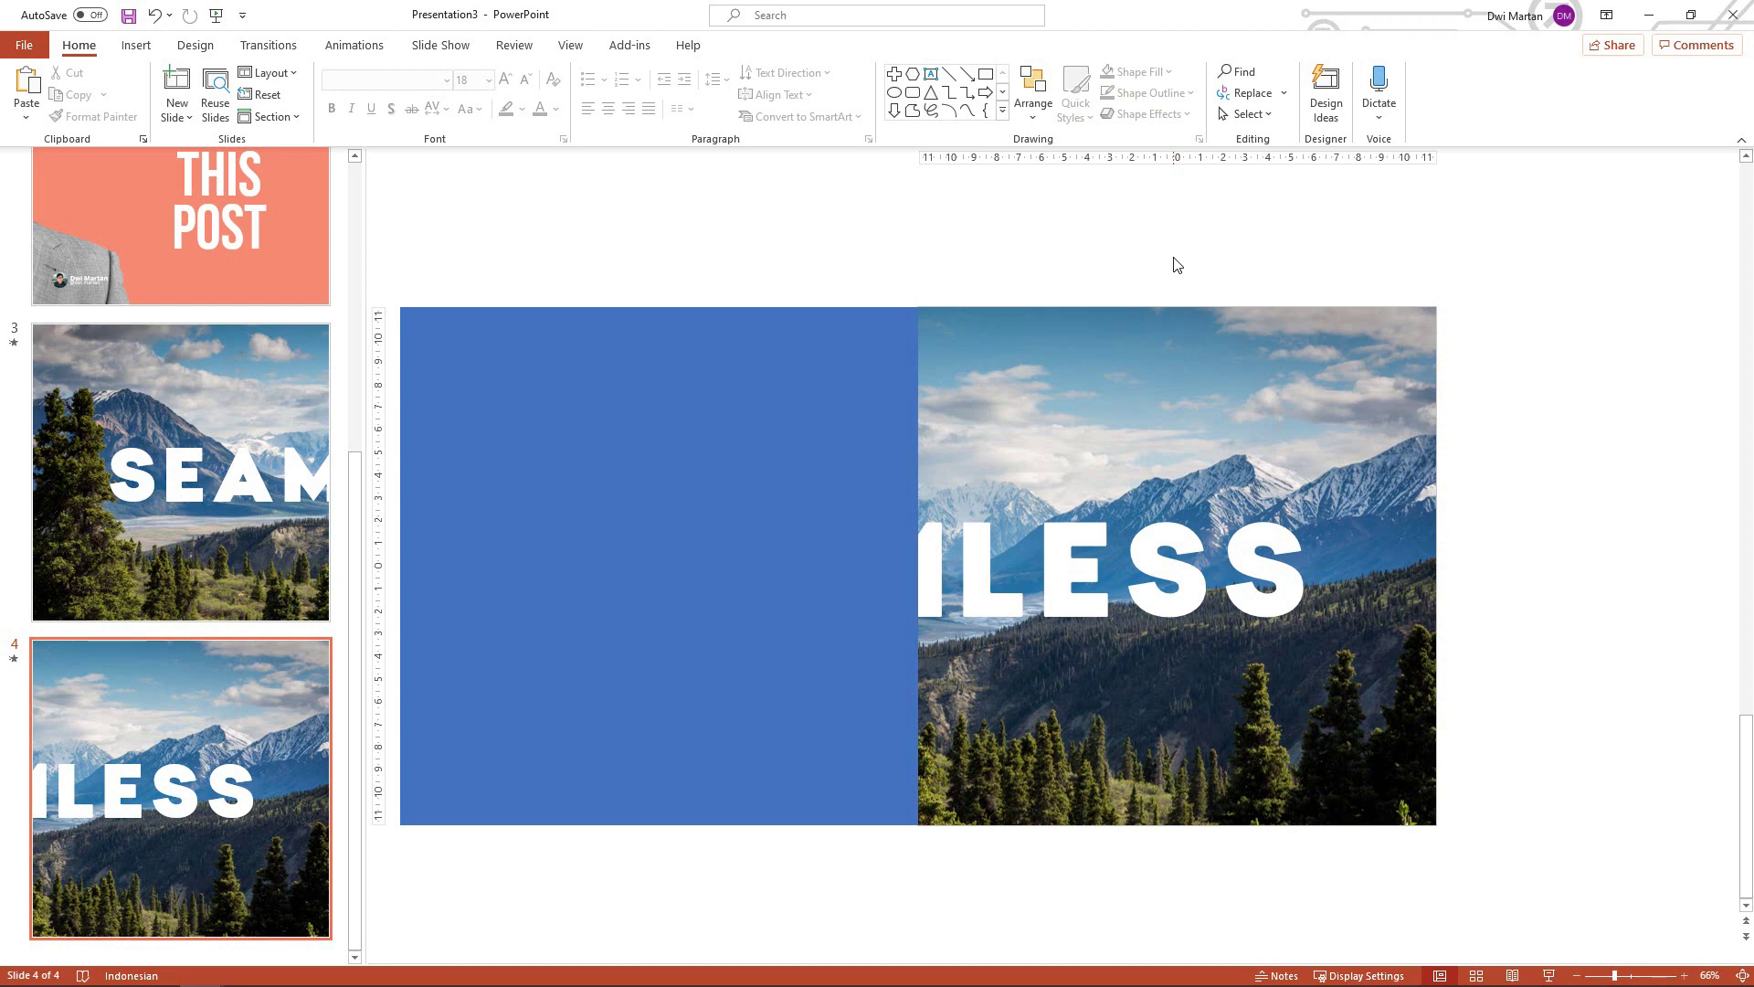
pyautogui.press('Home')
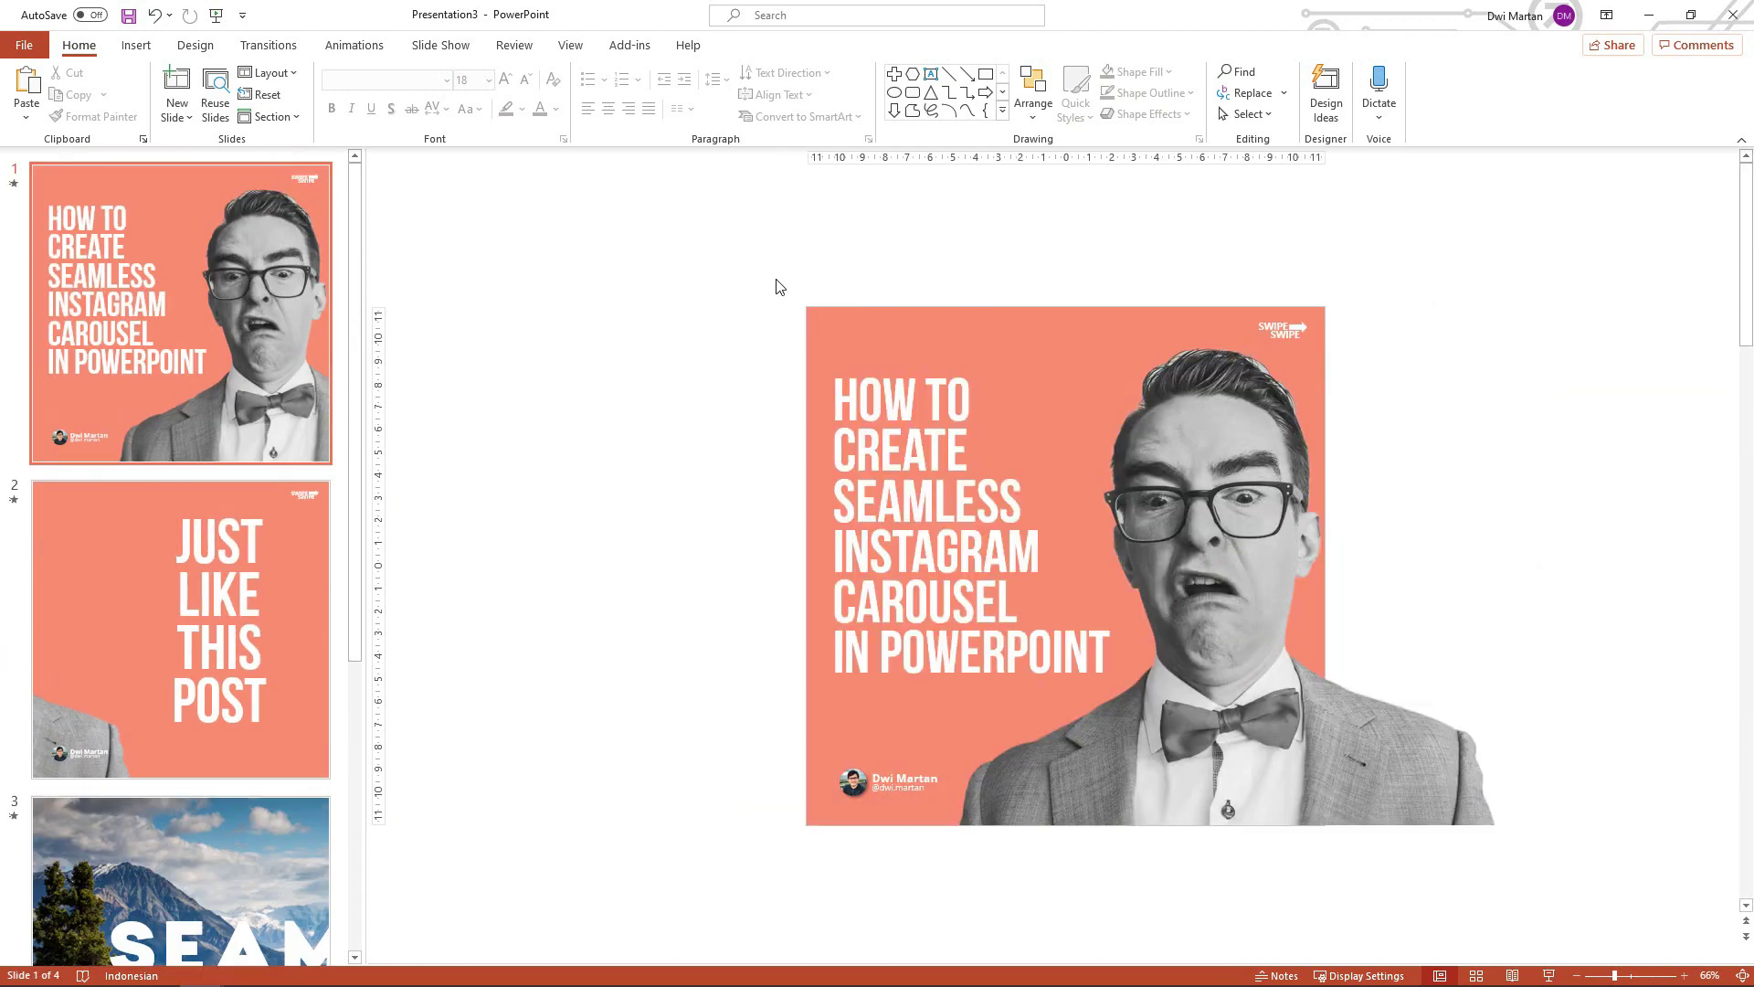